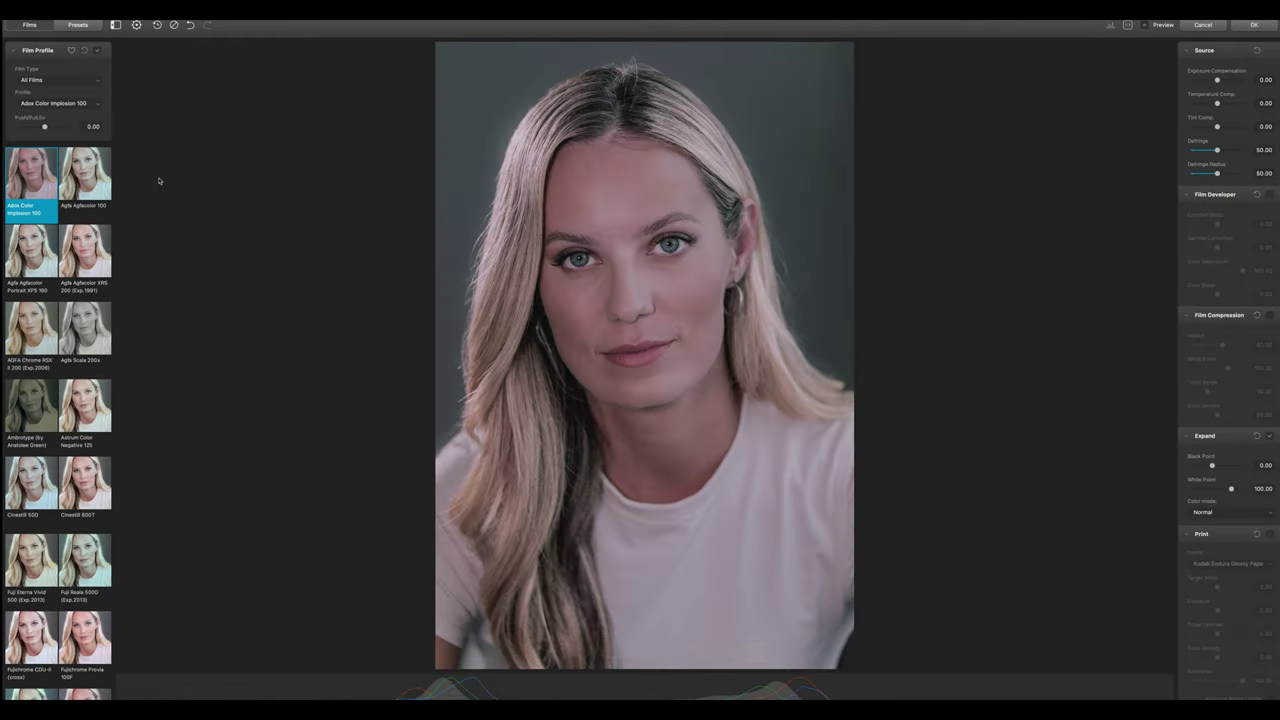
# Preview the Agfa, Ambrotype, Cinestill and Fuji Eterna film profiles on the portrait, ending with Fujichrome CDU-II (cross).
pyautogui.click(45, 250)
pyautogui.click(45, 328)
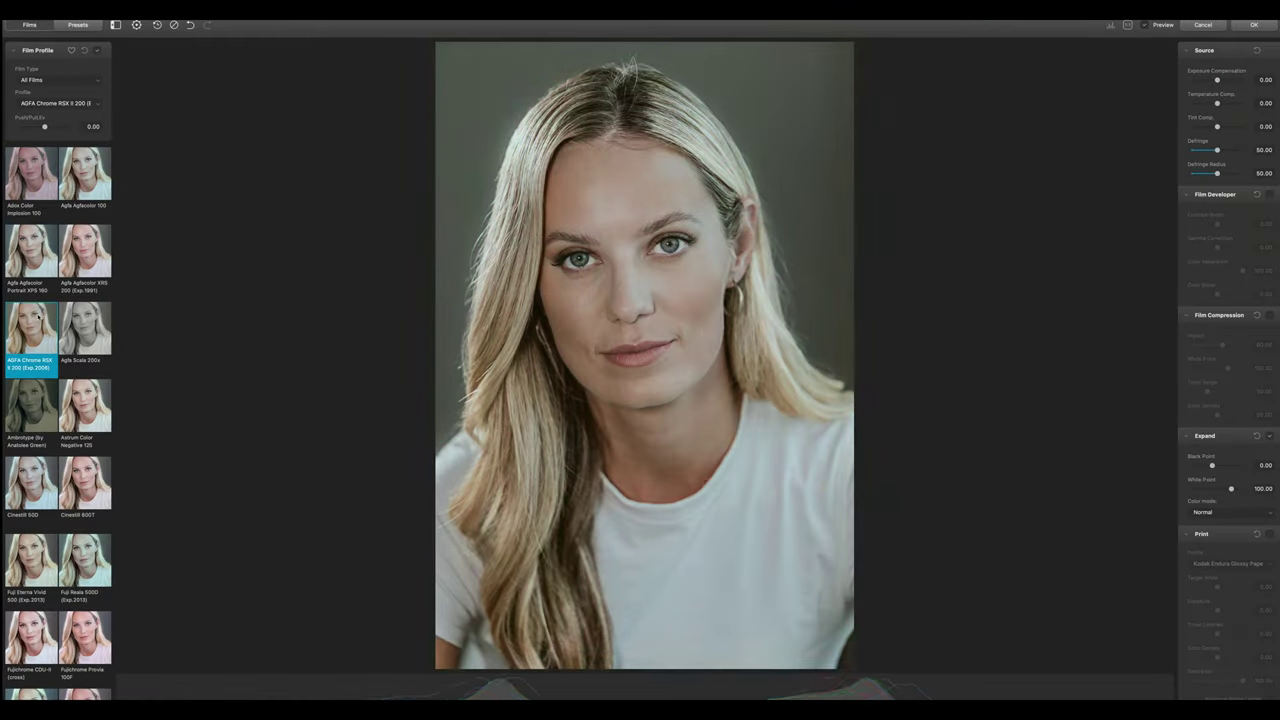
pyautogui.click(45, 405)
pyautogui.click(49, 479)
pyautogui.click(45, 560)
pyautogui.click(40, 637)
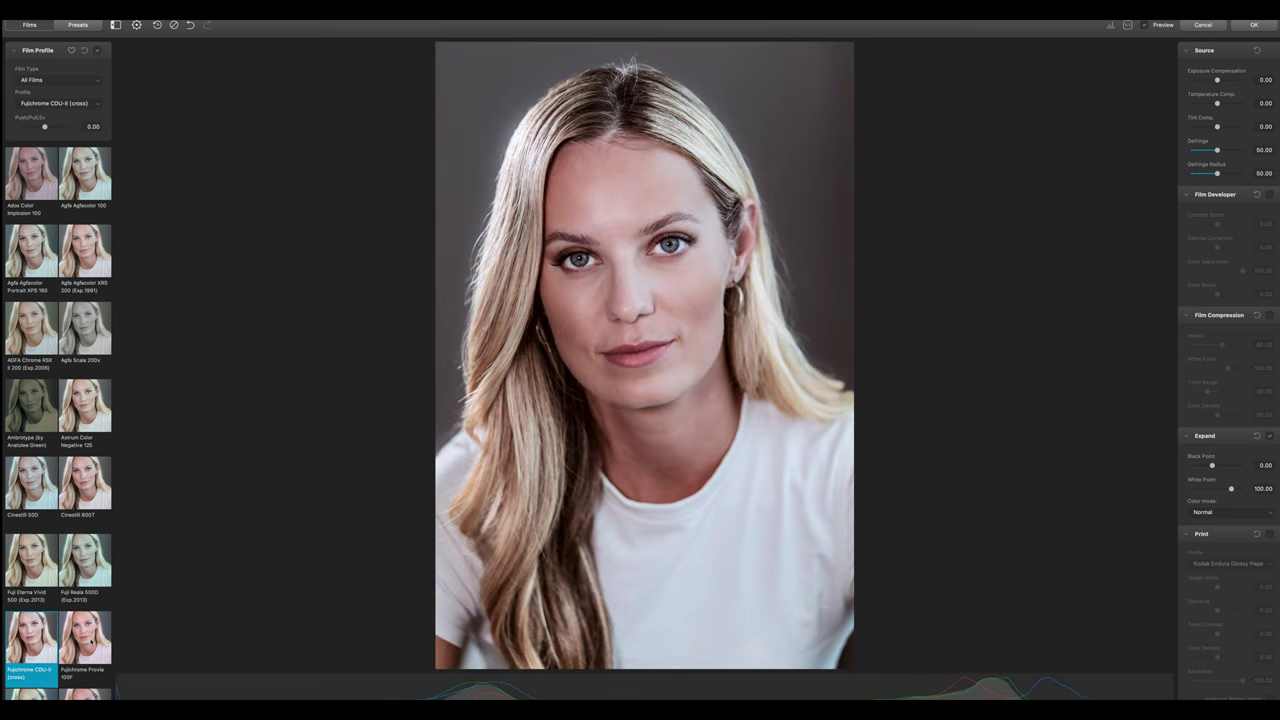
# Preview the Fujichrome Velvia and Fujicolor film profiles on the portrait, from Velvia 100 through Pro 400H to Superia 200.
pyautogui.scroll(-5, 40, 637)
pyautogui.click(30, 320)
pyautogui.click(18, 401)
pyautogui.click(84, 398)
pyautogui.click(31, 475)
pyautogui.click(84, 478)
pyautogui.click(84, 552)
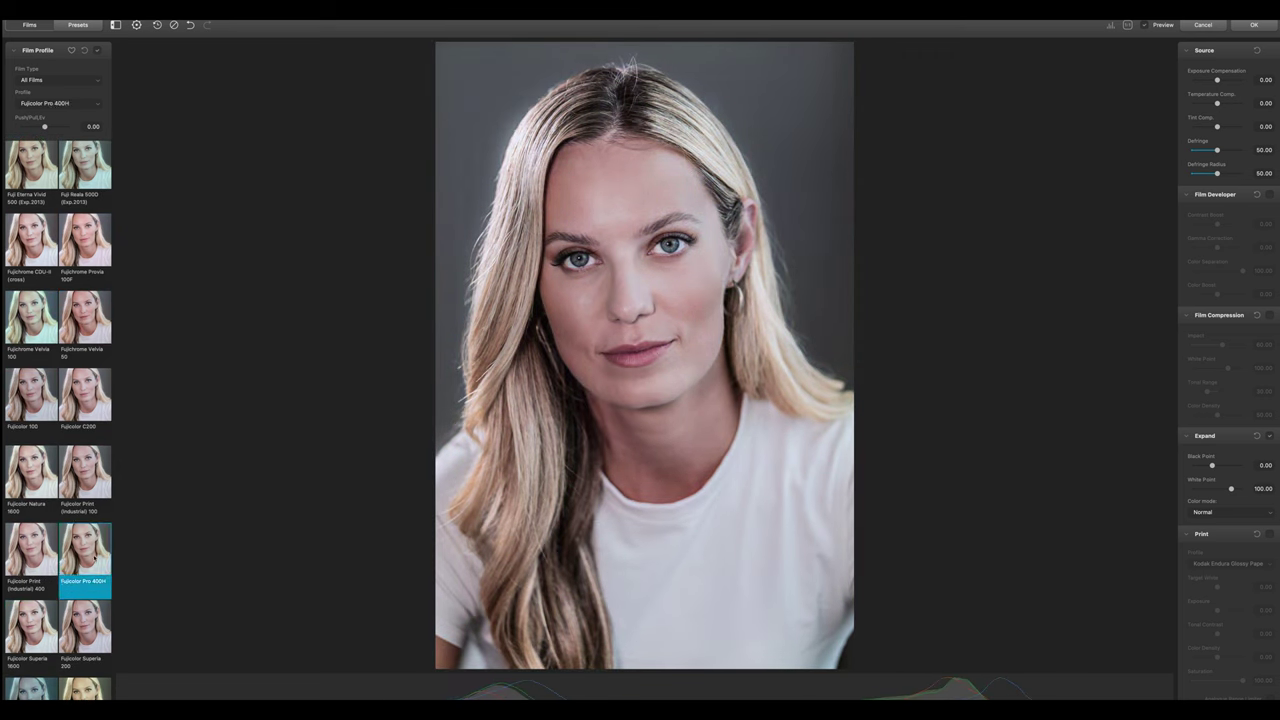
pyautogui.click(31, 628)
pyautogui.click(84, 630)
# Preview the Fujifilm, Ilford and first Kodak film profiles on the portrait one after another.
pyautogui.scroll(-5, 84, 630)
pyautogui.click(31, 255)
pyautogui.click(92, 259)
pyautogui.click(85, 325)
pyautogui.click(31, 402)
pyautogui.click(85, 402)
pyautogui.click(31, 480)
pyautogui.click(31, 557)
pyautogui.click(85, 557)
pyautogui.click(43, 648)
pyautogui.click(85, 635)
# Preview the Kodak film profiles from Portra onwards on the portrait, ending with Kodak Vision3 500T.
pyautogui.scroll(-5, 85, 635)
pyautogui.click(85, 240)
pyautogui.click(85, 318)
pyautogui.click(49, 453)
pyautogui.click(85, 470)
pyautogui.click(85, 550)
pyautogui.click(85, 630)
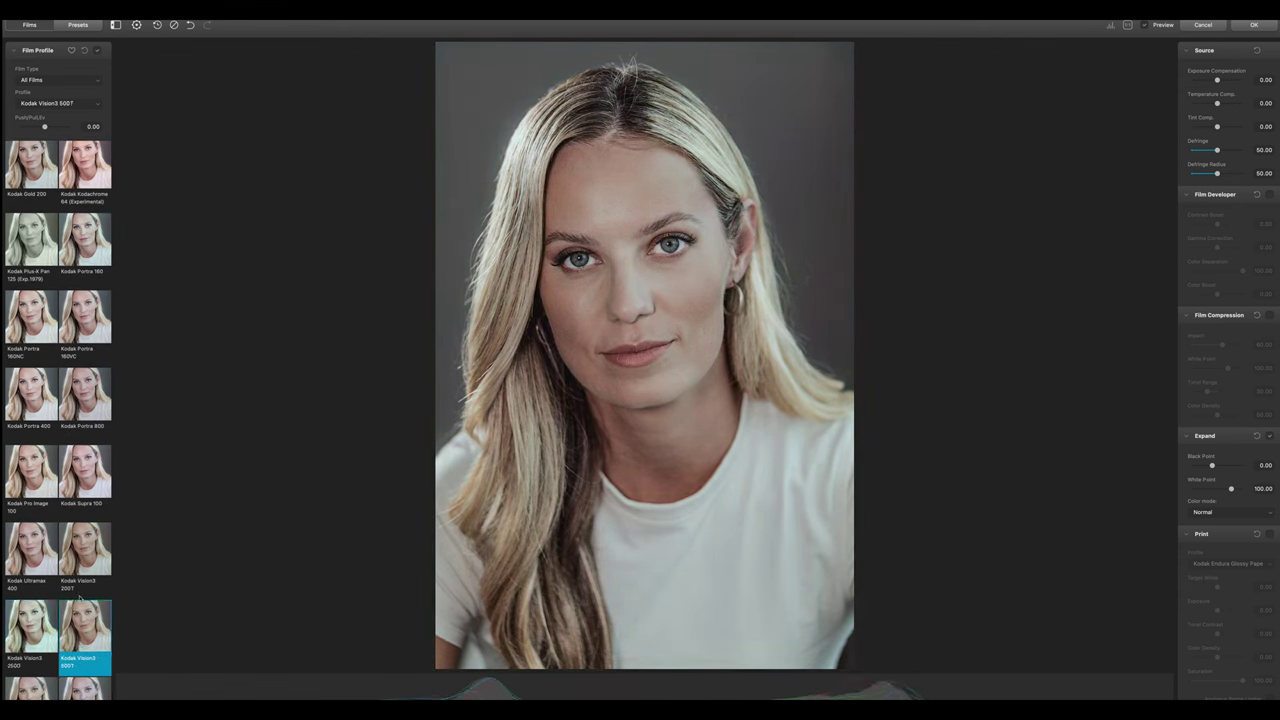
# Preview the remaining film profiles on the portrait, including Konica, Polaroid Type 100 Sepia and Rollei Ortho 25.
pyautogui.scroll(-5, 85, 630)
pyautogui.click(85, 310)
pyautogui.click(85, 385)
pyautogui.click(30, 535)
pyautogui.scroll(-2, 30, 535)
pyautogui.click(30, 520)
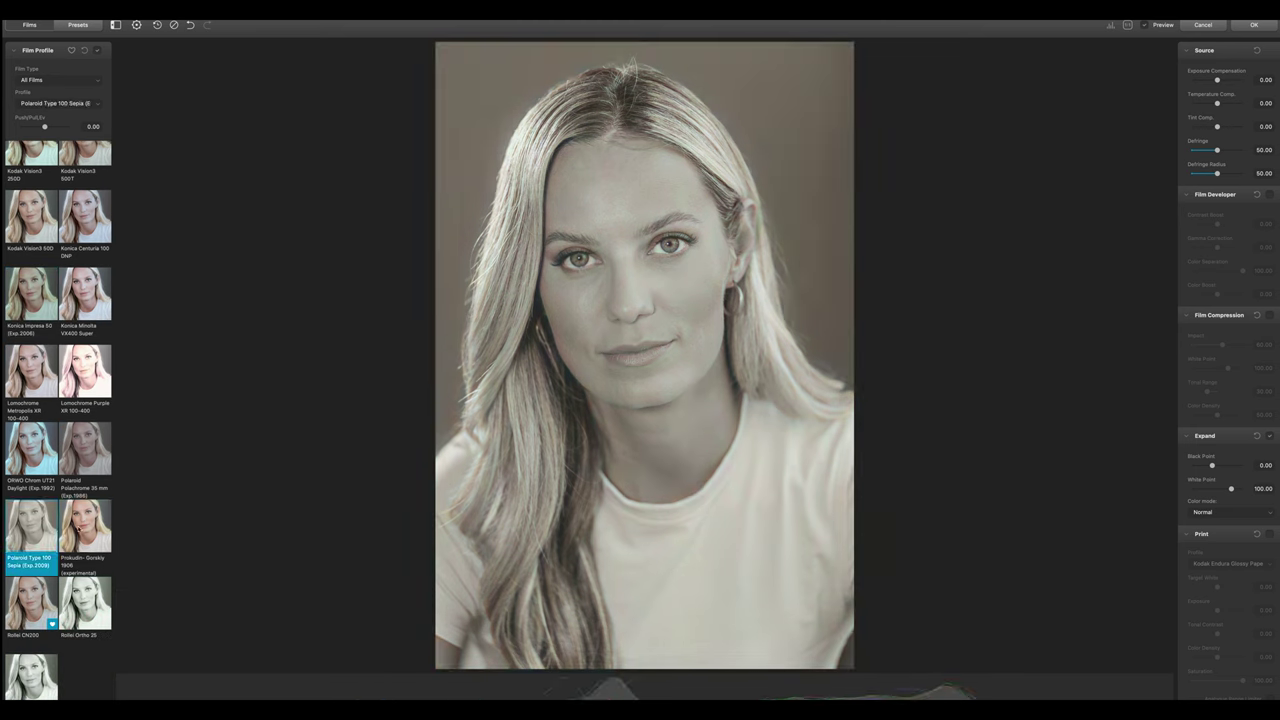
pyautogui.click(85, 600)
pyautogui.click(30, 677)
# Turn off the Film Profile effect and return to the earlier entries of the film list.
pyautogui.scroll(10, 62, 630)
pyautogui.click(97, 50)
pyautogui.scroll(8, 56, 260)
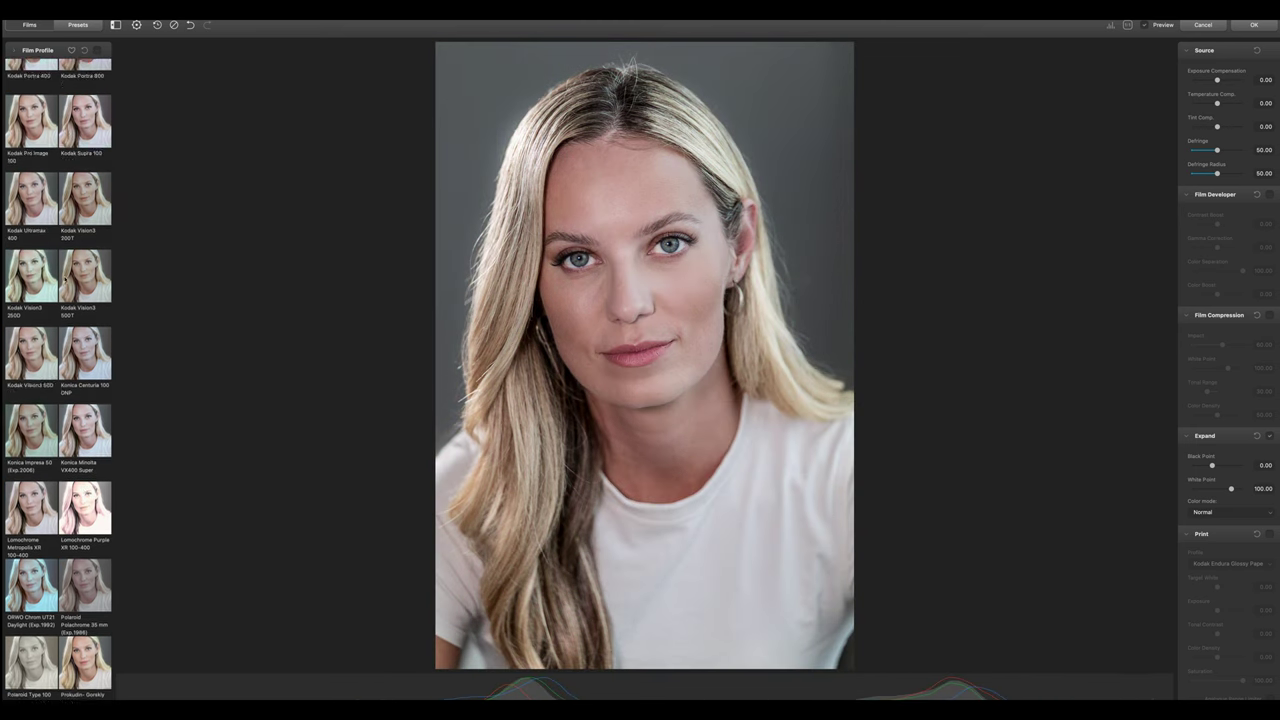
pyautogui.scroll(10, 57, 260)
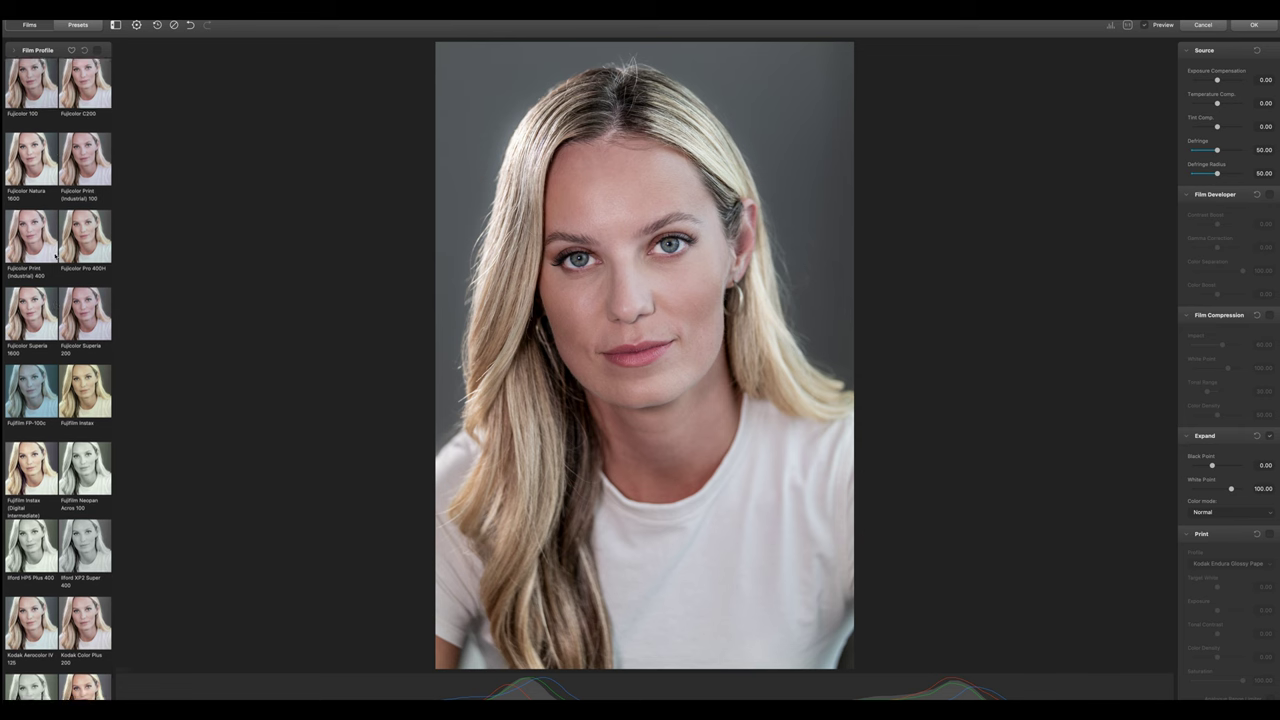
# Apply the Dehancer Team preset Fuji Reala 500D (Exp.2013) + 2383 and inspect the face at close range.
pyautogui.click(80, 25)
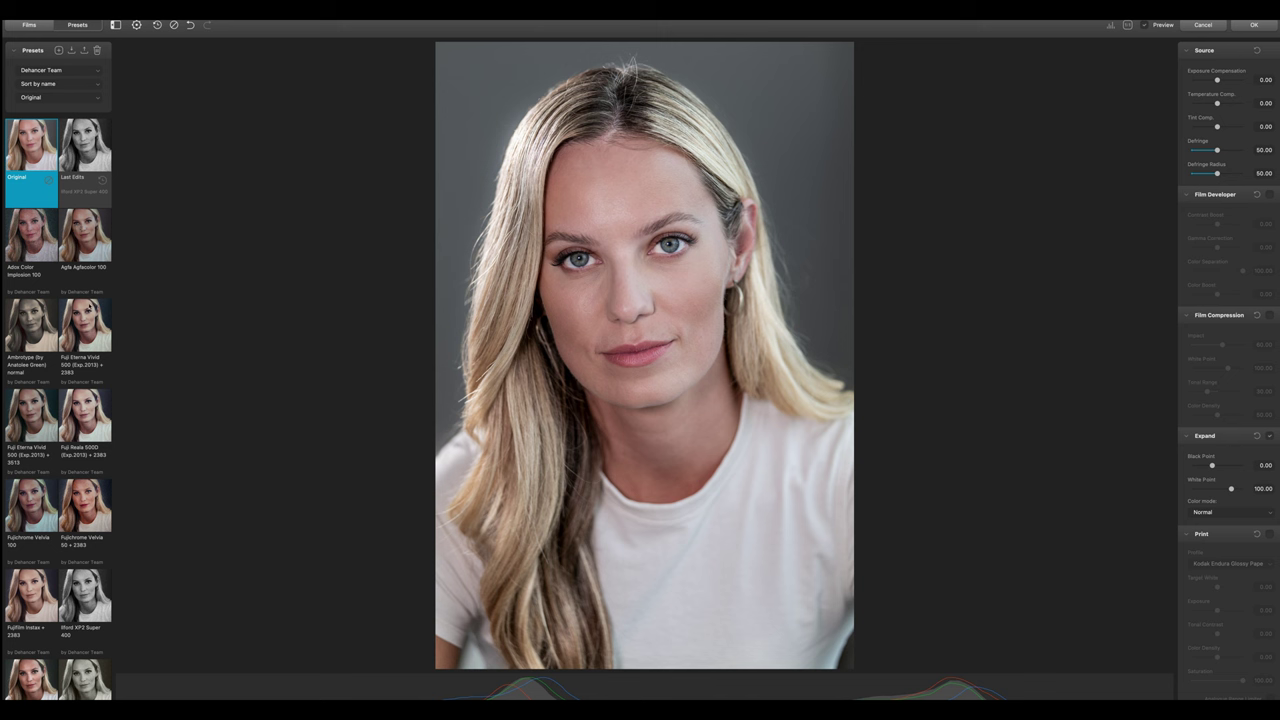
pyautogui.click(88, 452)
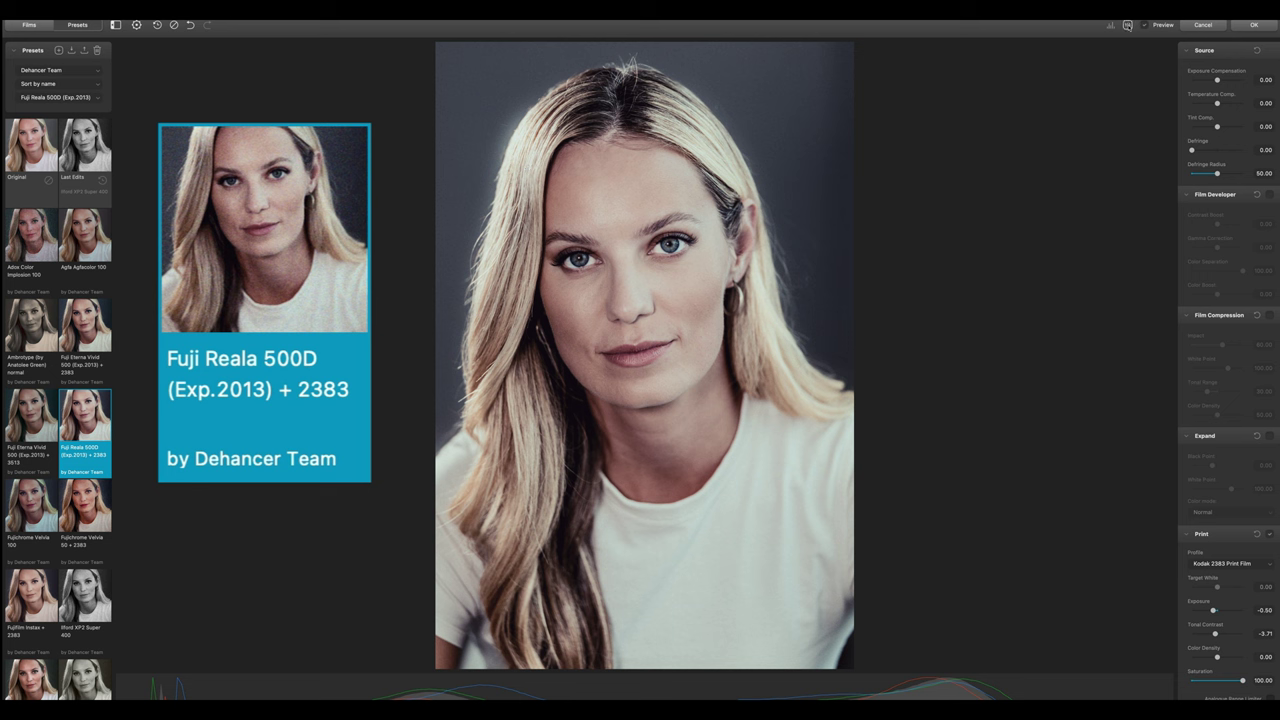
pyautogui.click(1128, 24)
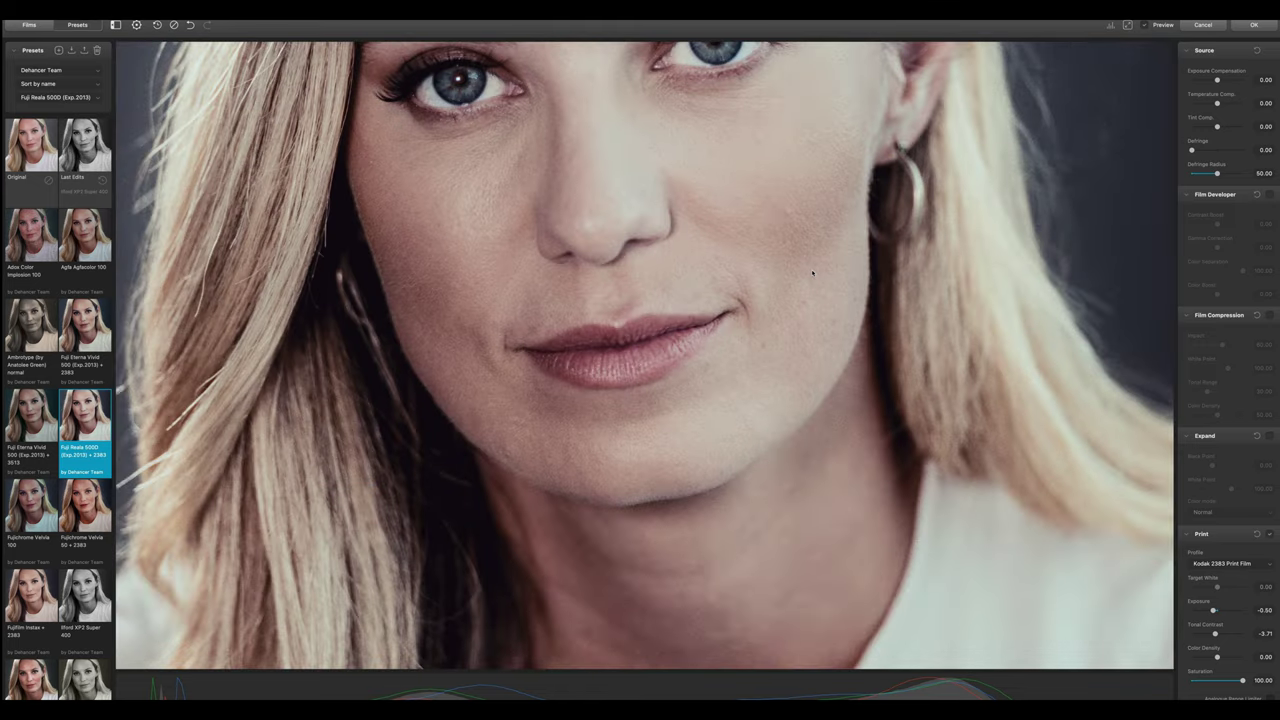
pyautogui.moveTo(590, 172); pyautogui.dragTo(584, 333)
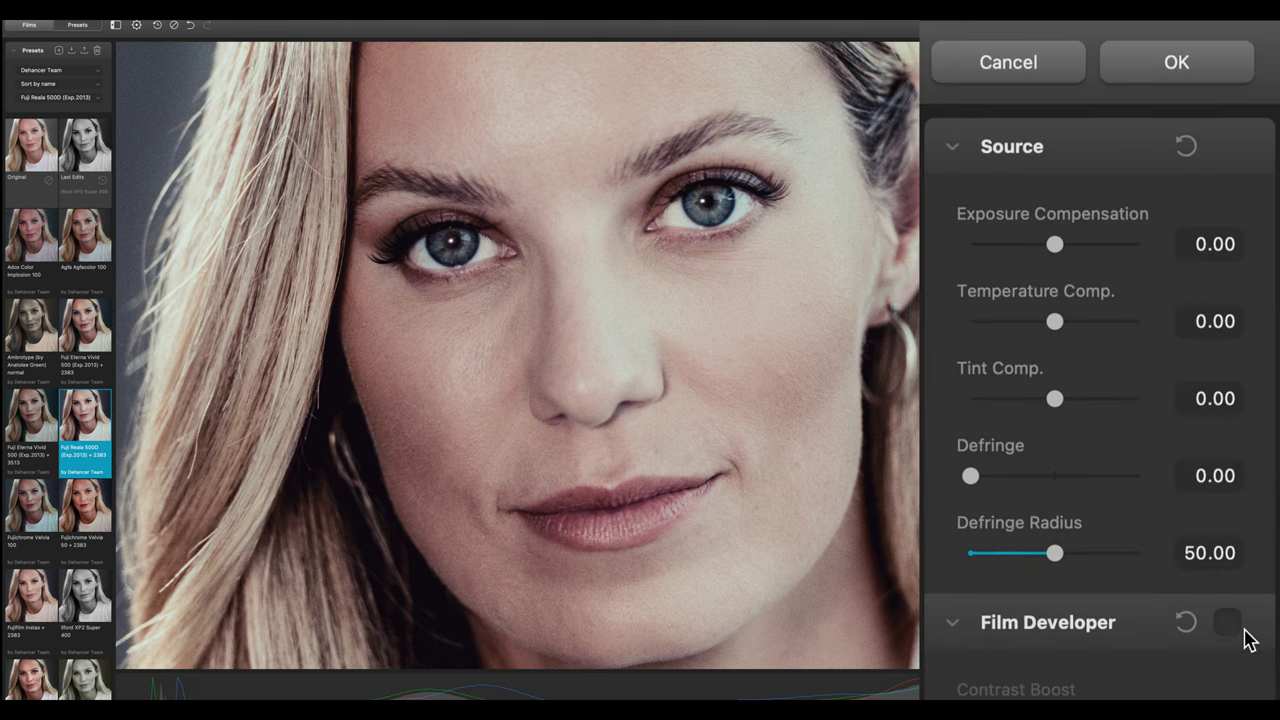
# Switch the Film Developer effect on and off again to compare the portrait.
pyautogui.click(1237, 180)
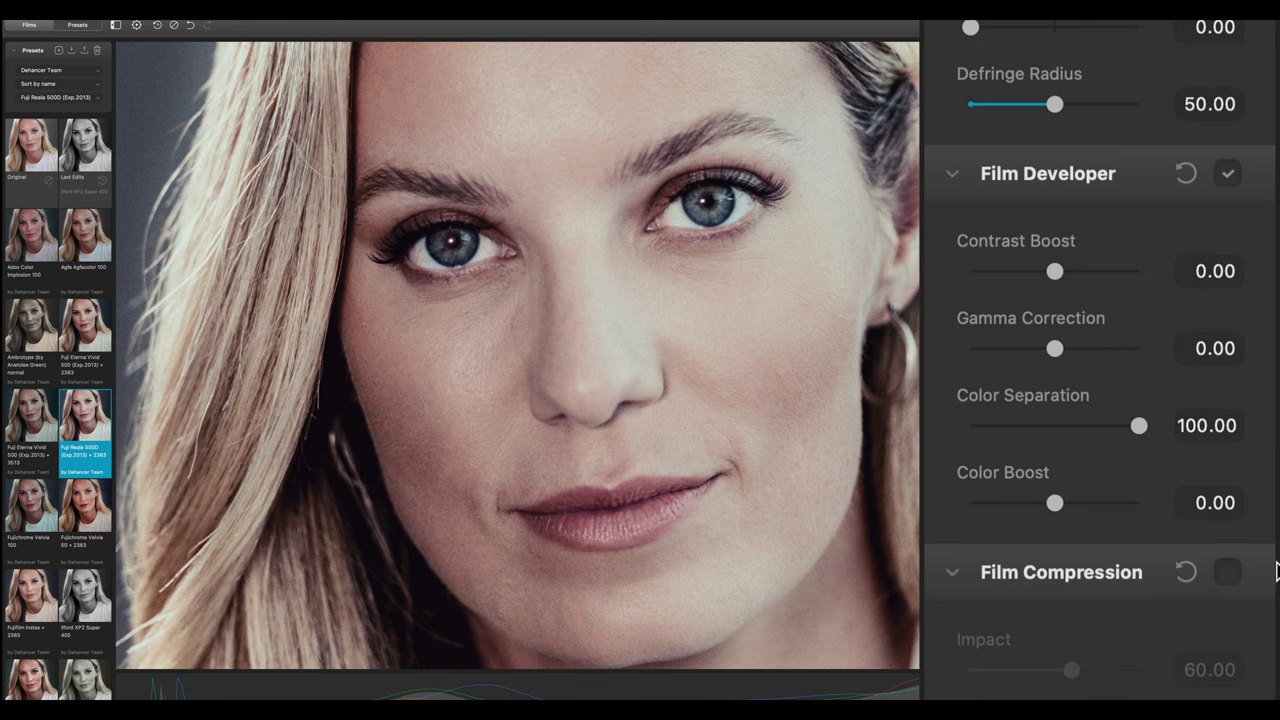
pyautogui.click(1228, 173)
# Enable Film Compression, show the whole portrait again, and set the Expand Black Point to -5.98.
pyautogui.scroll(-5, 1228, 173)
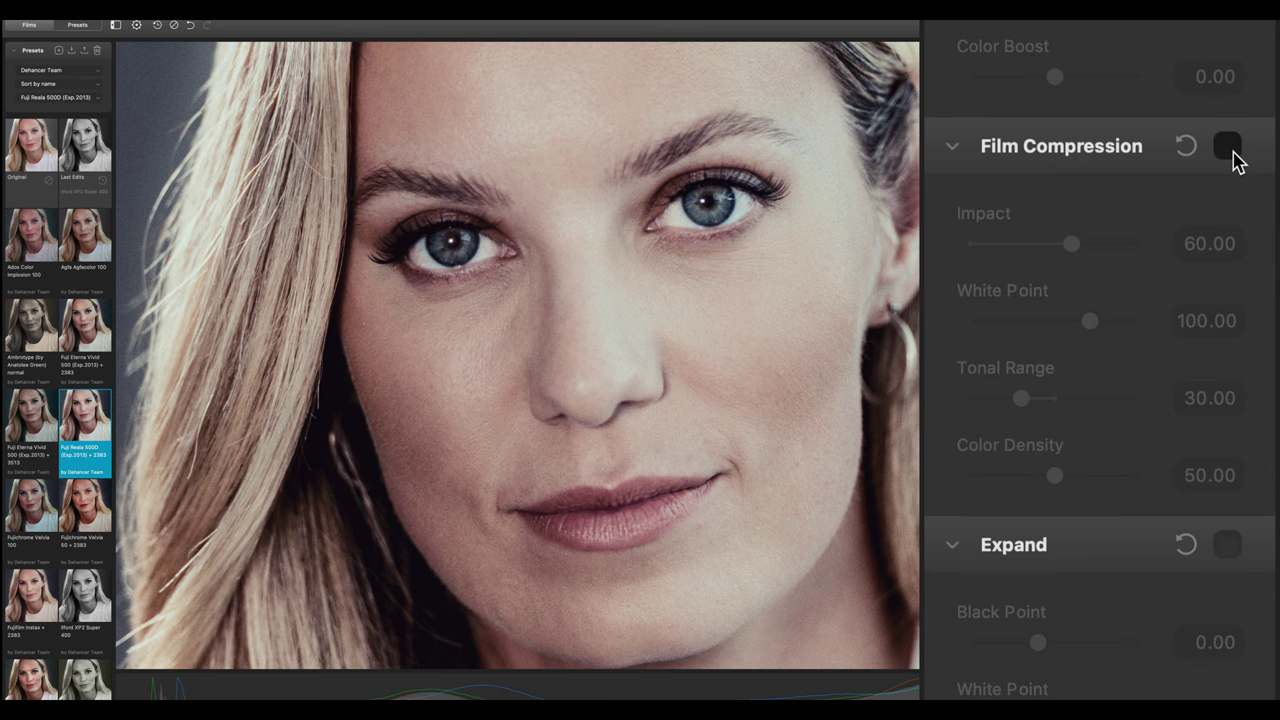
pyautogui.click(1232, 155)
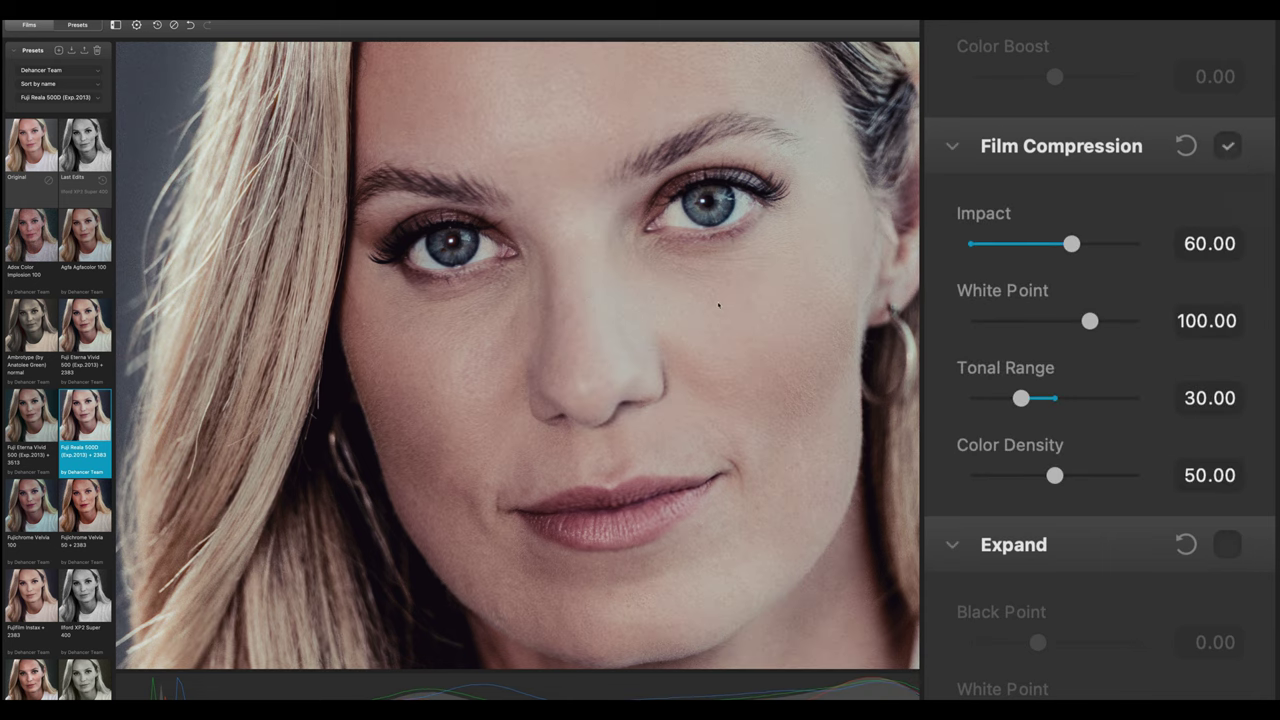
pyautogui.press('super+0')
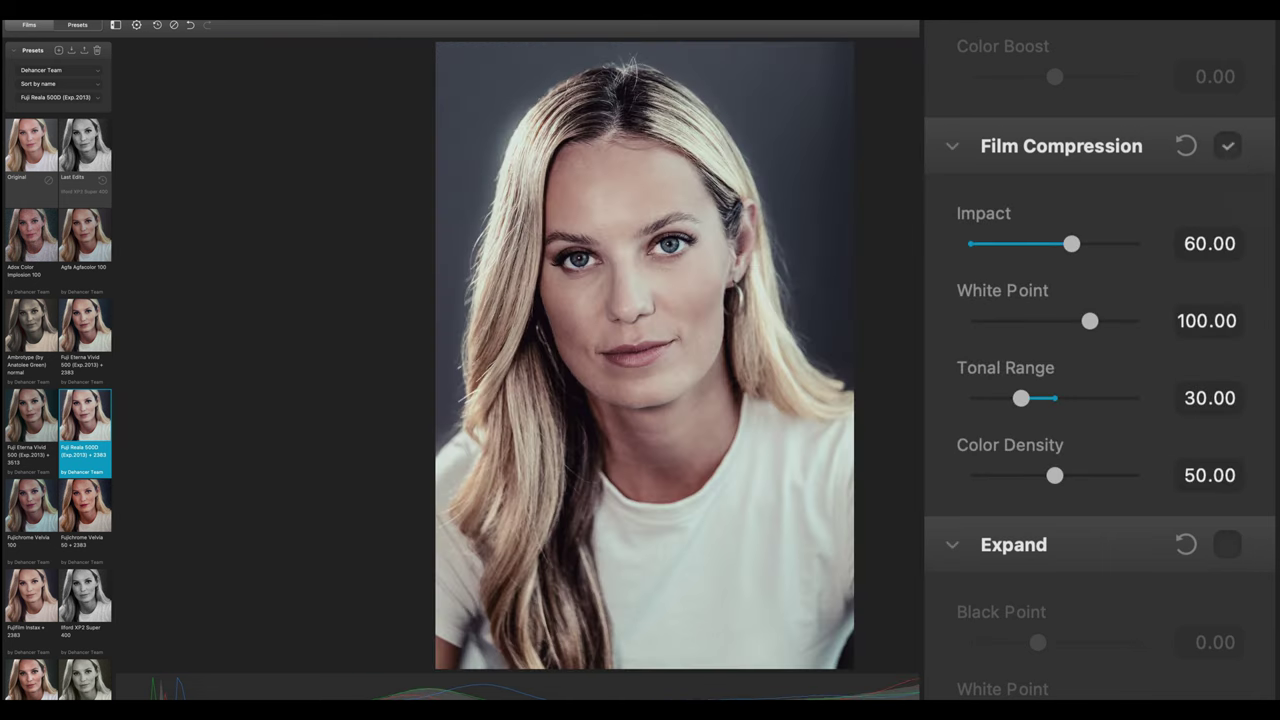
pyautogui.scroll(-5, 1100, 360)
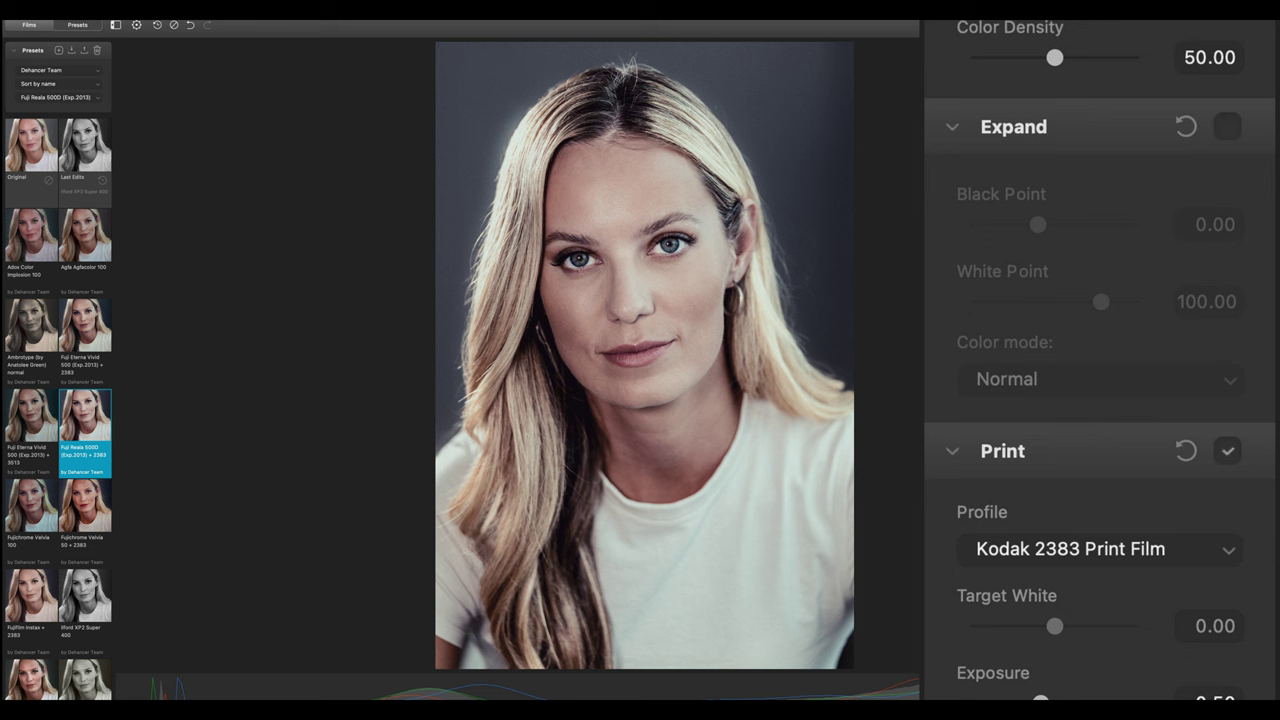
pyautogui.moveTo(1038, 225)
pyautogui.mouseDown()
pyautogui.moveTo(1003, 226)
pyautogui.moveTo(1017, 227)
pyautogui.mouseUp()
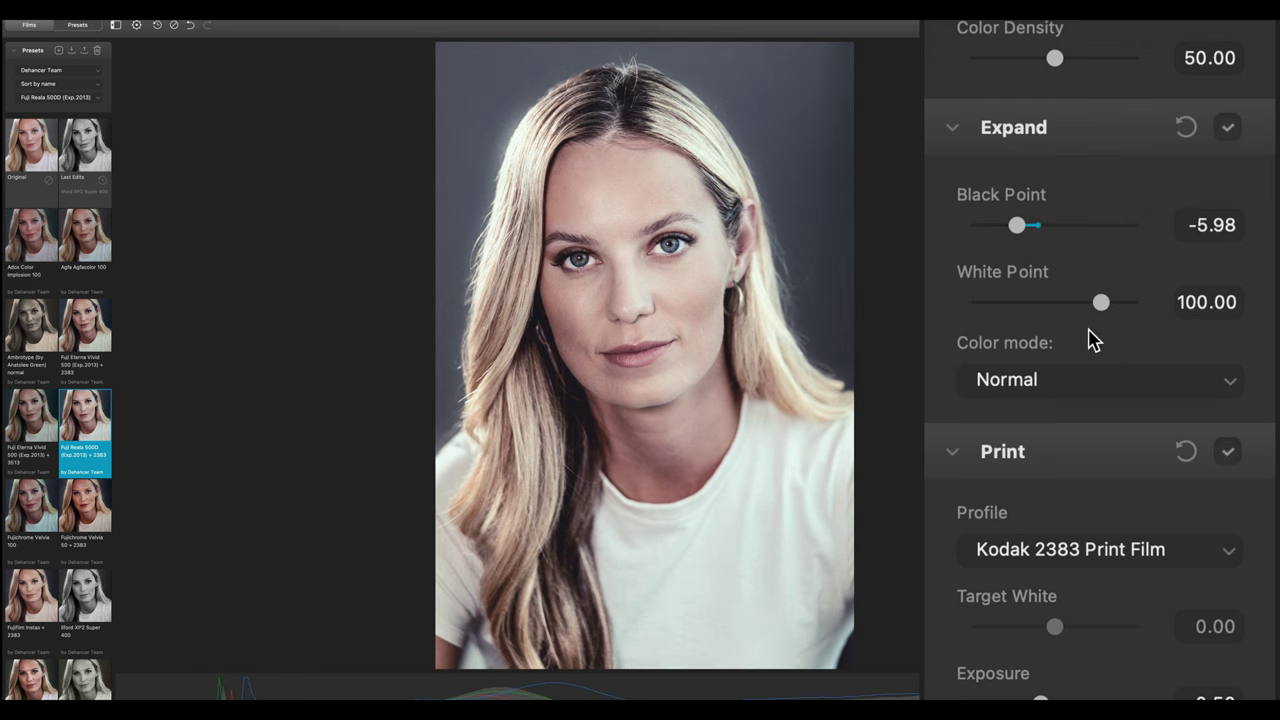
# Switch the Print effect off and back on to compare its influence on the portrait.
pyautogui.scroll(-7, 1091, 337)
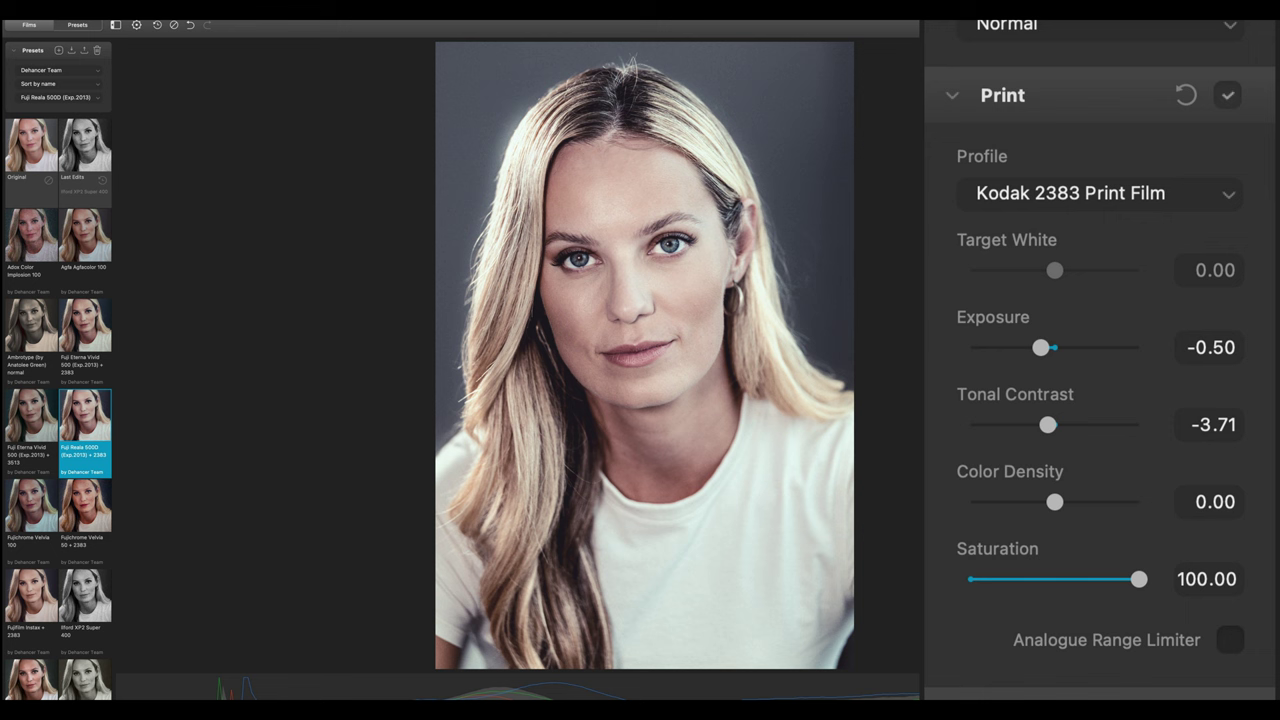
pyautogui.click(1230, 96)
pyautogui.click(1230, 96)
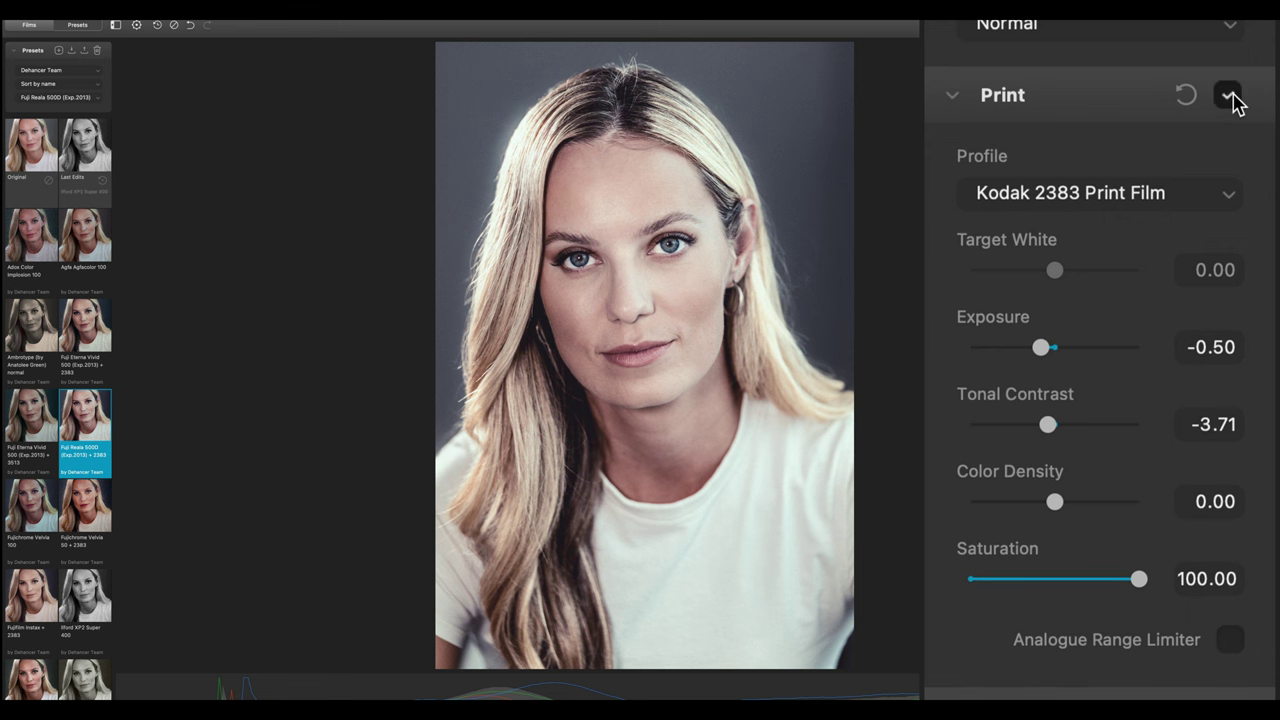
# Compare the print profiles on the portrait, trying Kodak Endura Glossy Paper and returning to Kodak 2383 Print Film.
pyautogui.click(1203, 197)
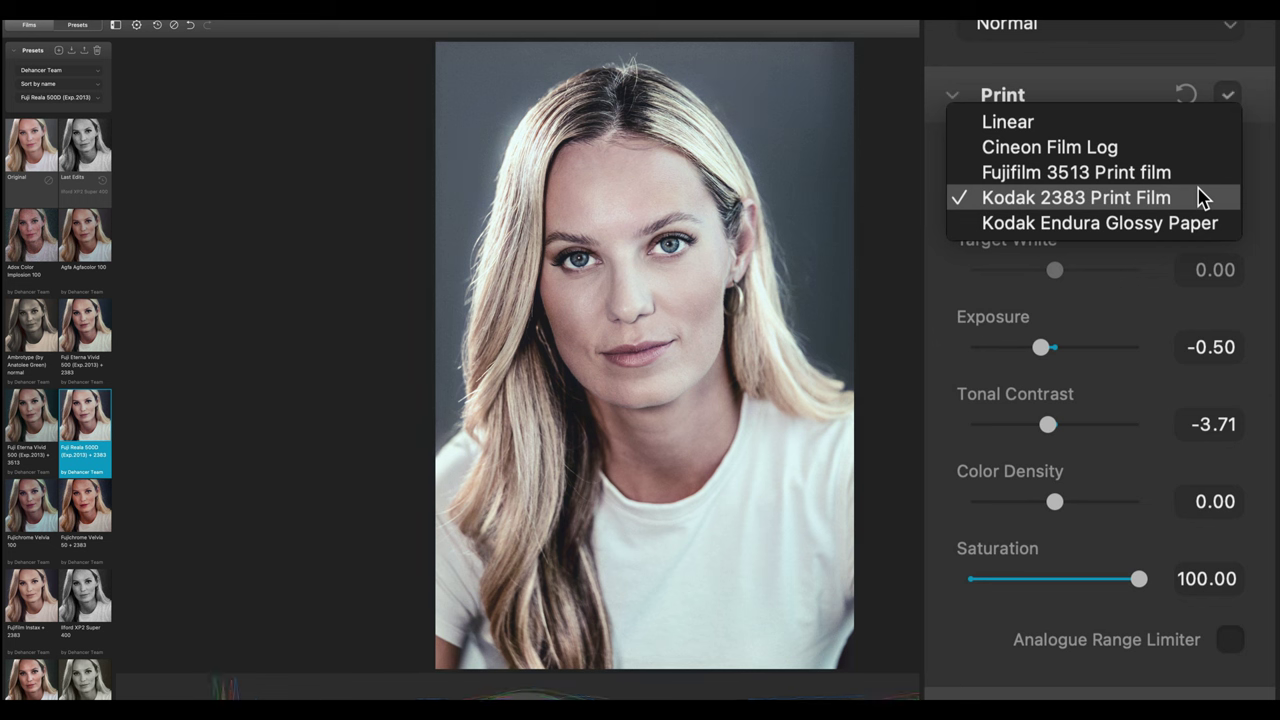
pyautogui.click(1203, 197)
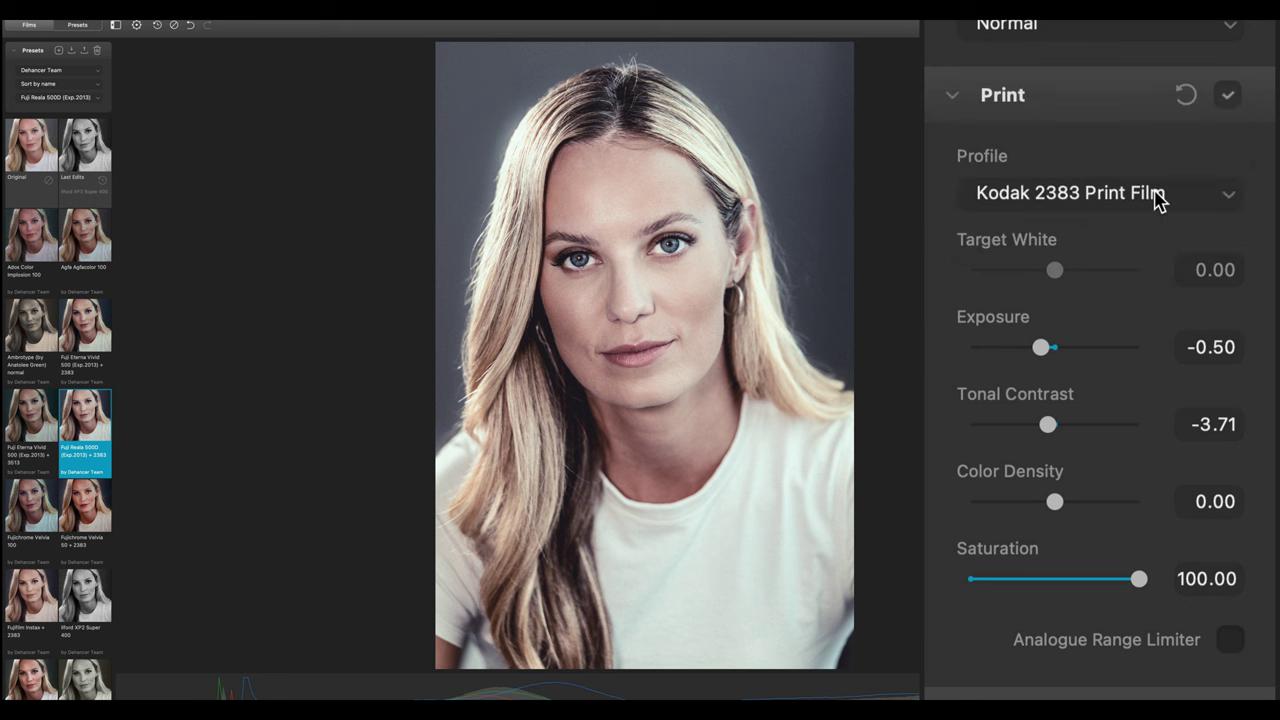
pyautogui.click(1157, 198)
pyautogui.click(1157, 224)
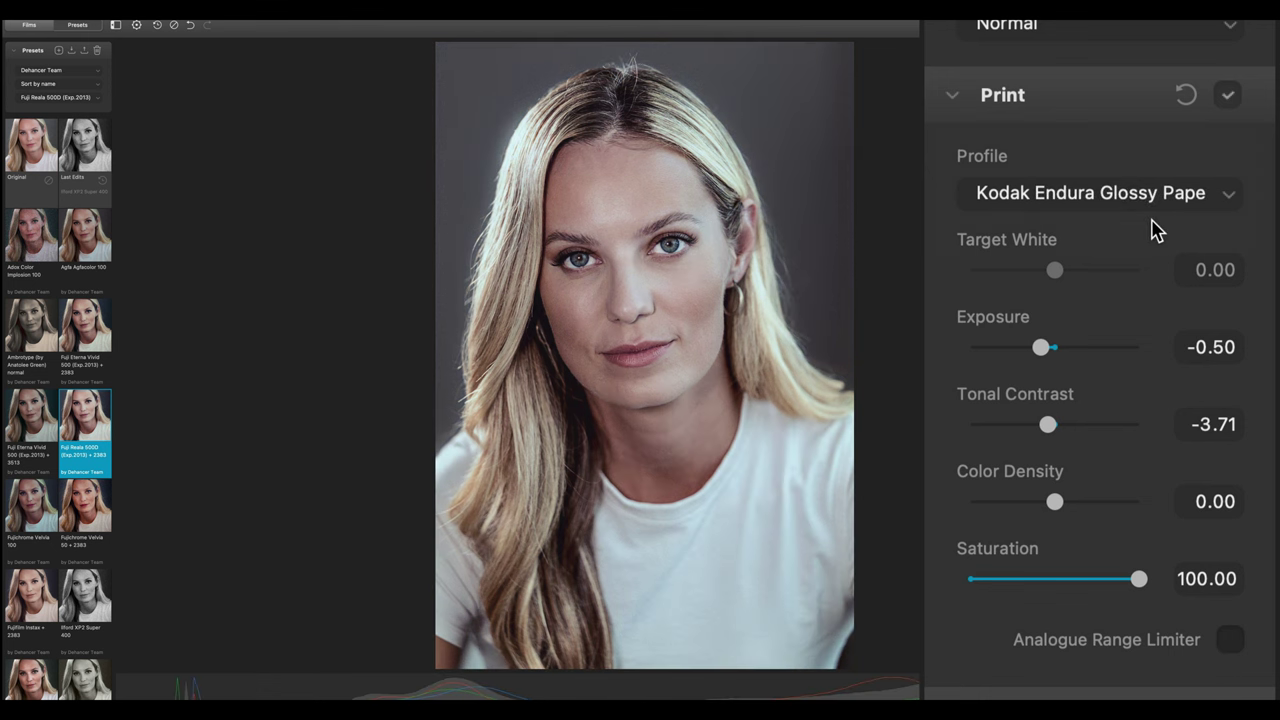
pyautogui.click(1166, 190)
pyautogui.click(1163, 176)
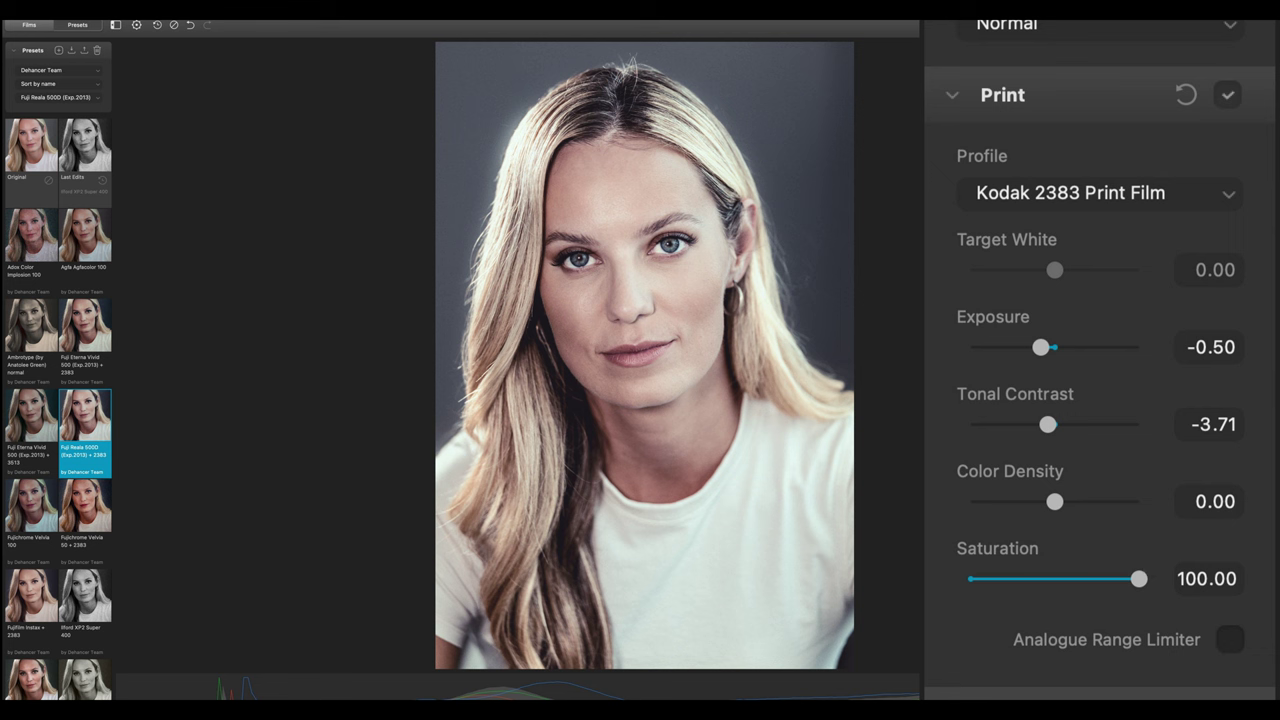
pyautogui.scroll(-6, 1100, 360)
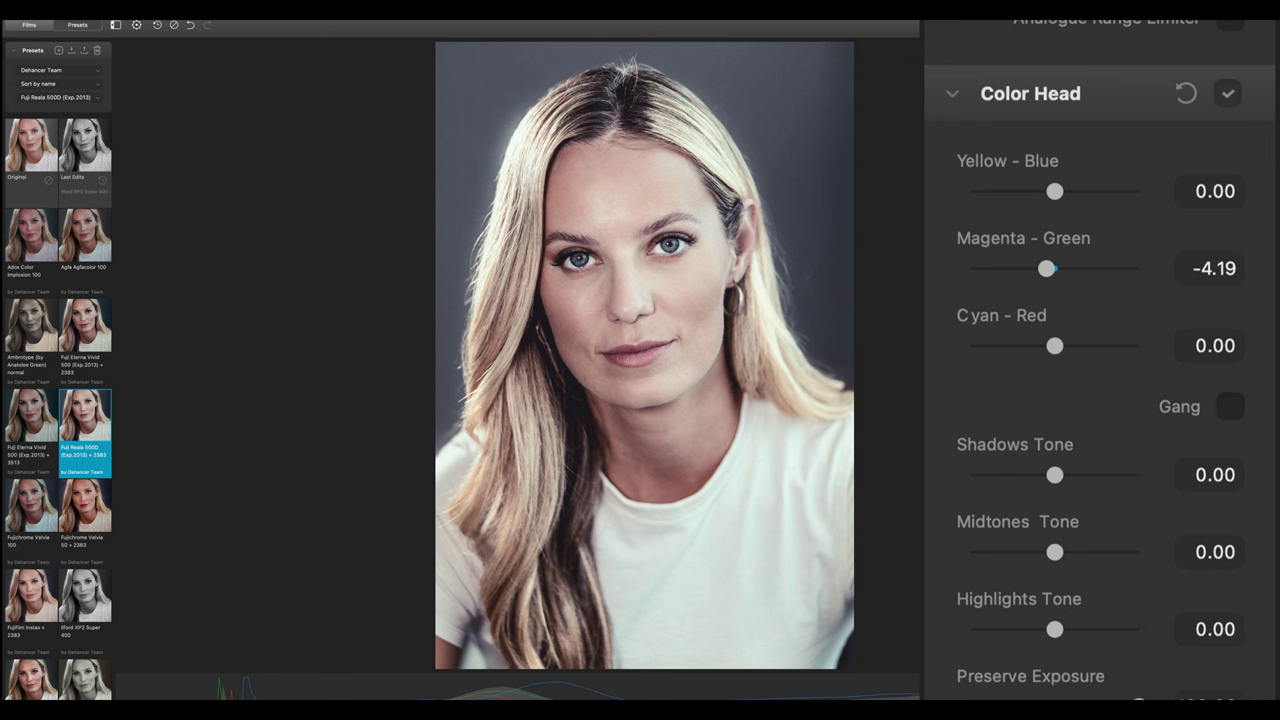
pyautogui.scroll(-10, 1100, 373)
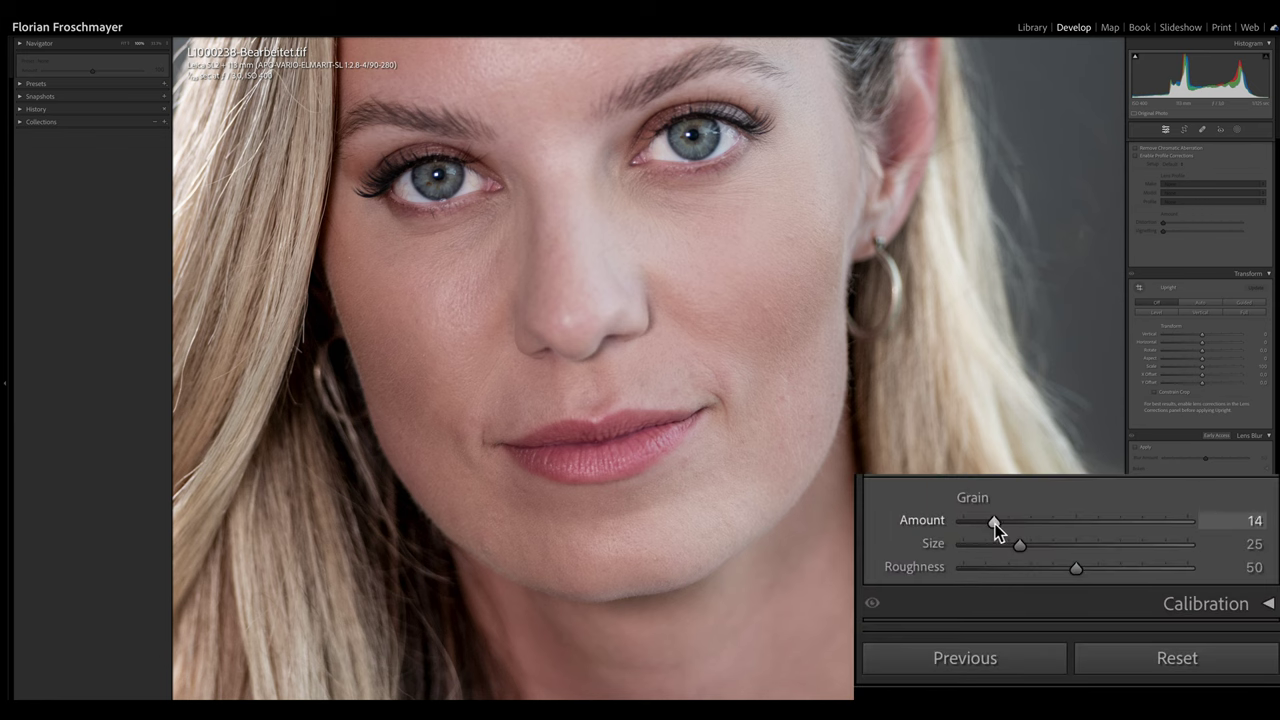
# Switch to Lightroom's Develop module and raise the Grain Amount for the close-up portrait.
pyautogui.moveTo(994, 523); pyautogui.dragTo(1167, 522)
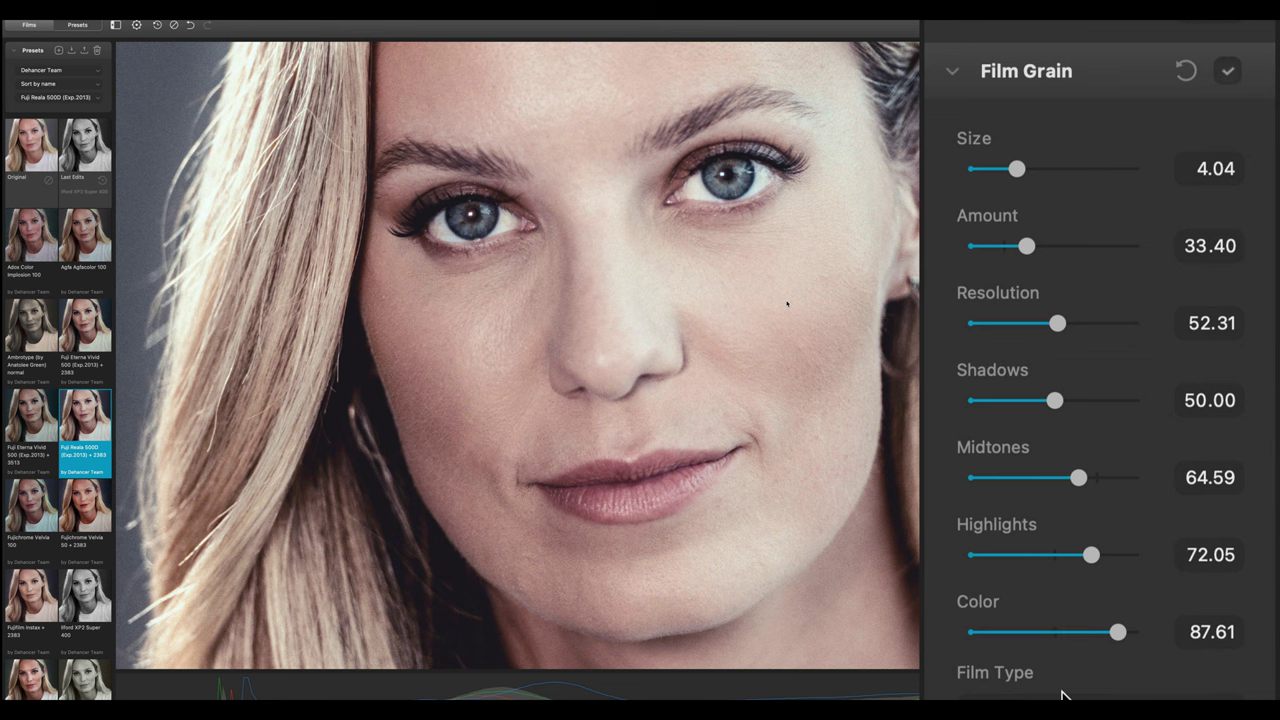
# Alternate the Film Grain film type between Negative and Positive to compare the grain on the face, ending on Positive.
pyautogui.scroll(-3, 1063, 657)
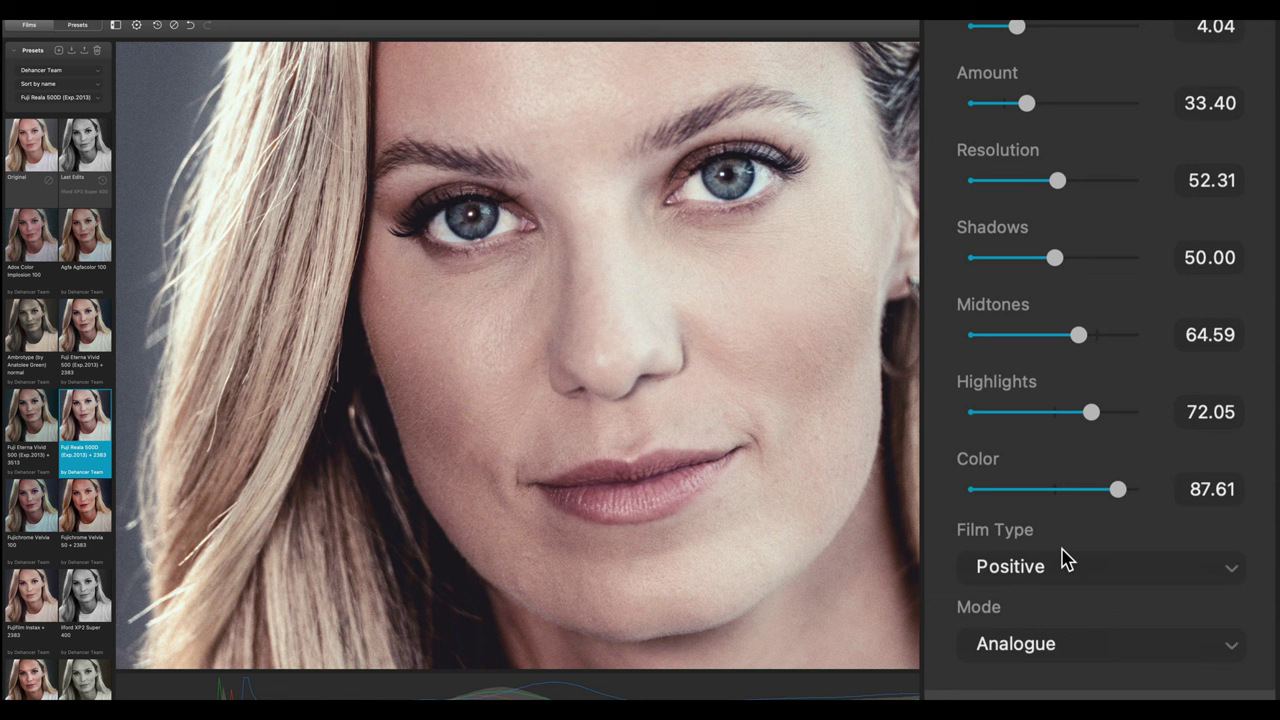
pyautogui.click(1066, 560)
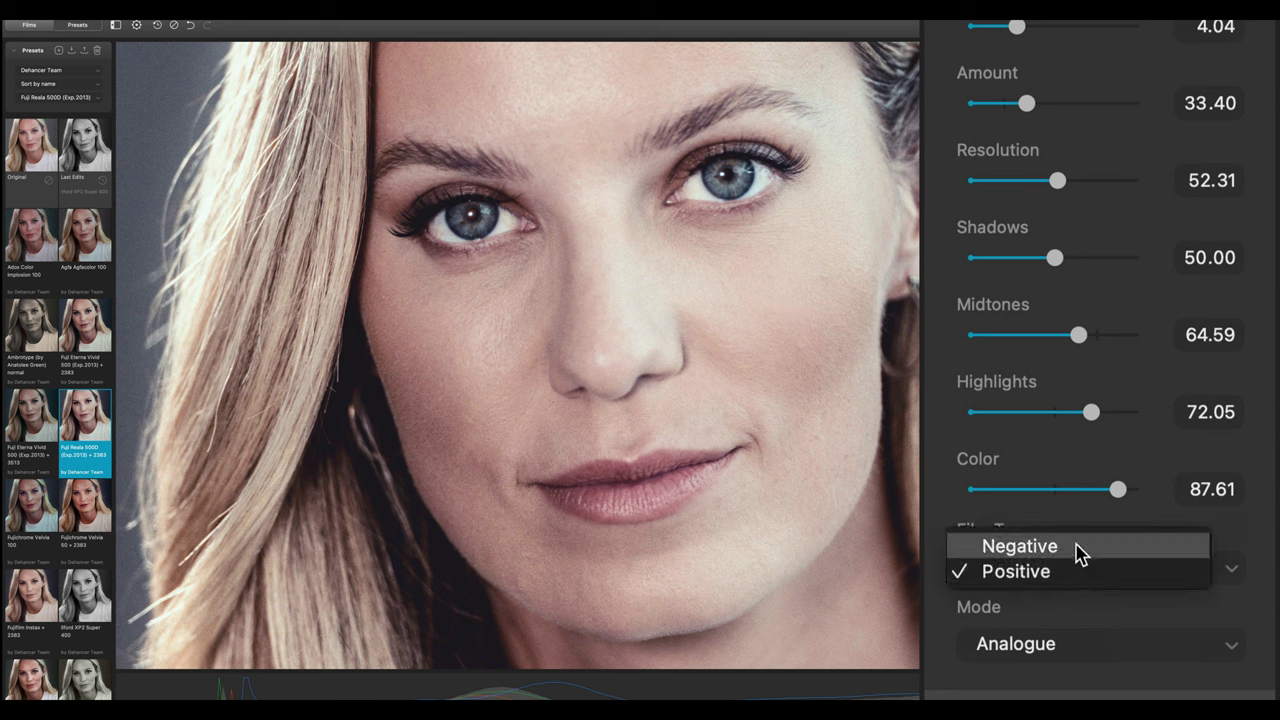
pyautogui.click(1080, 551)
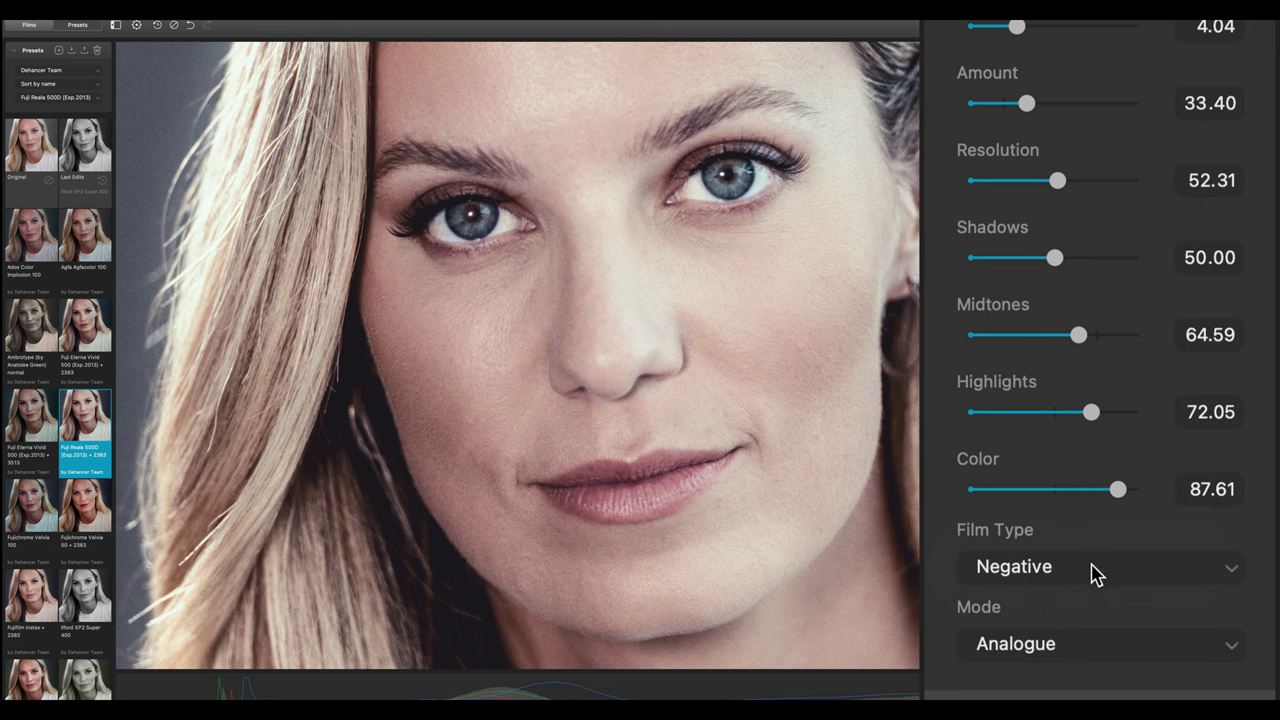
pyautogui.click(1097, 575)
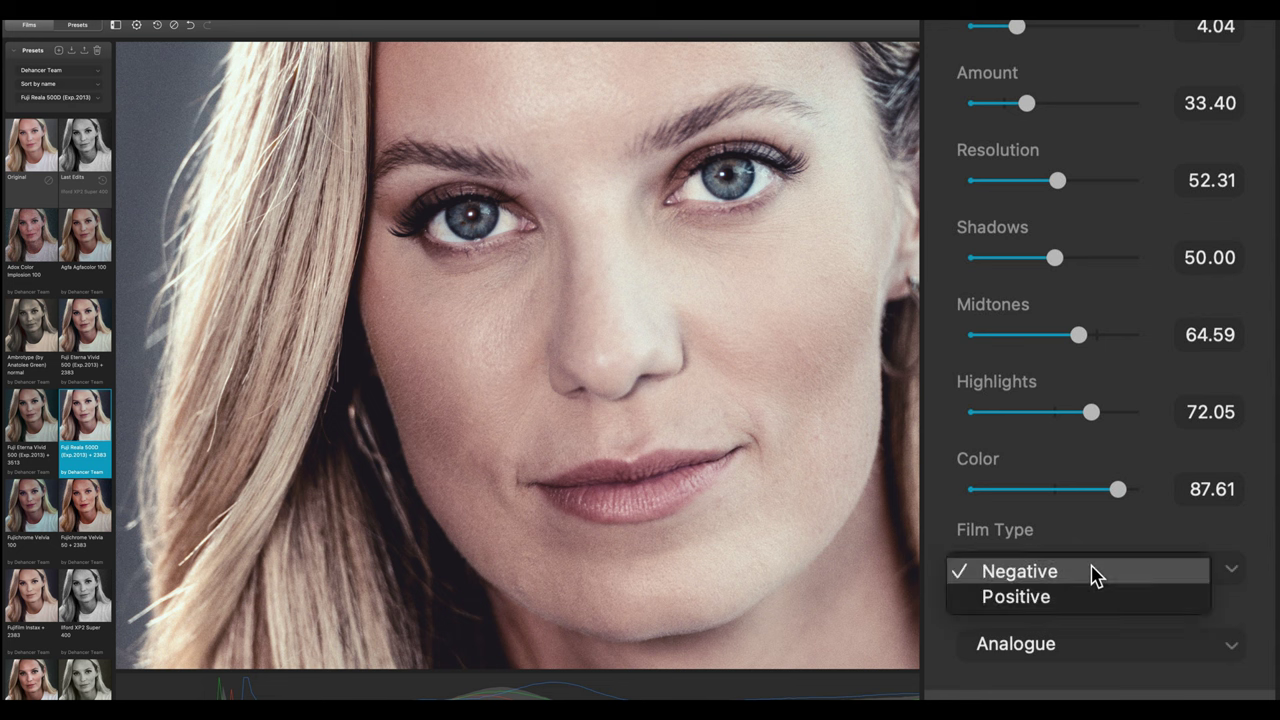
pyautogui.click(1100, 604)
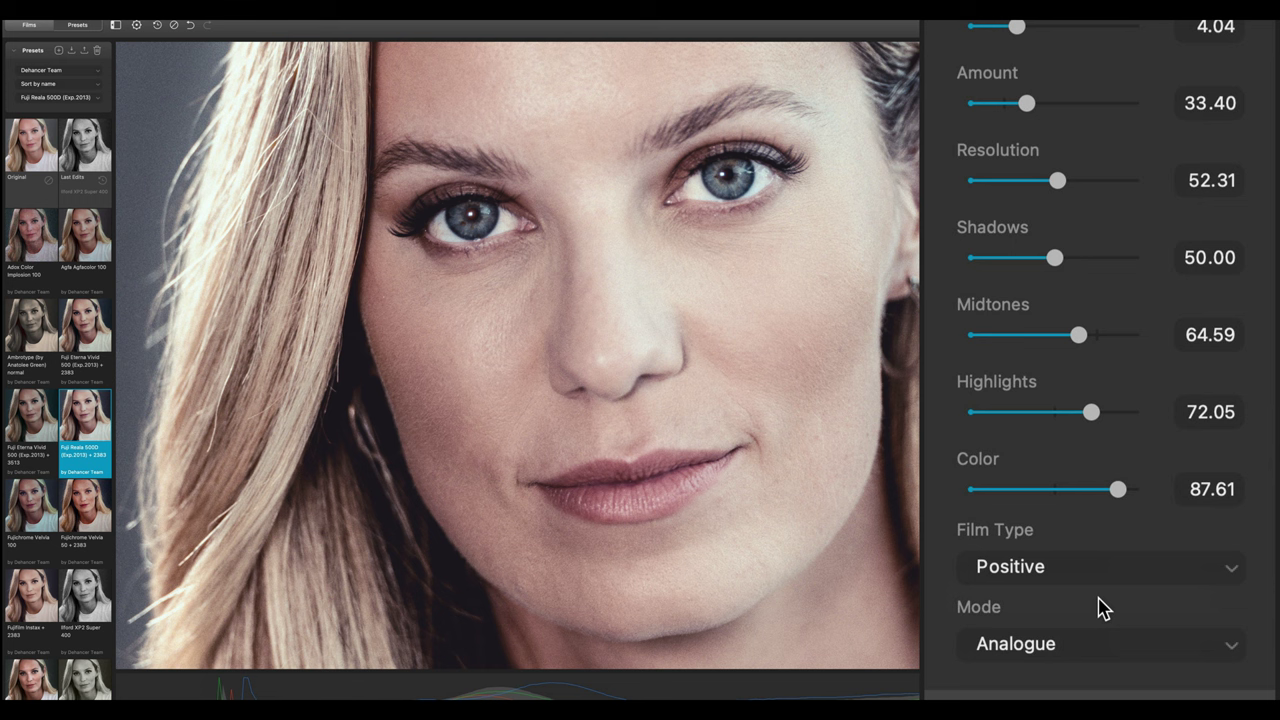
pyautogui.click(1118, 582)
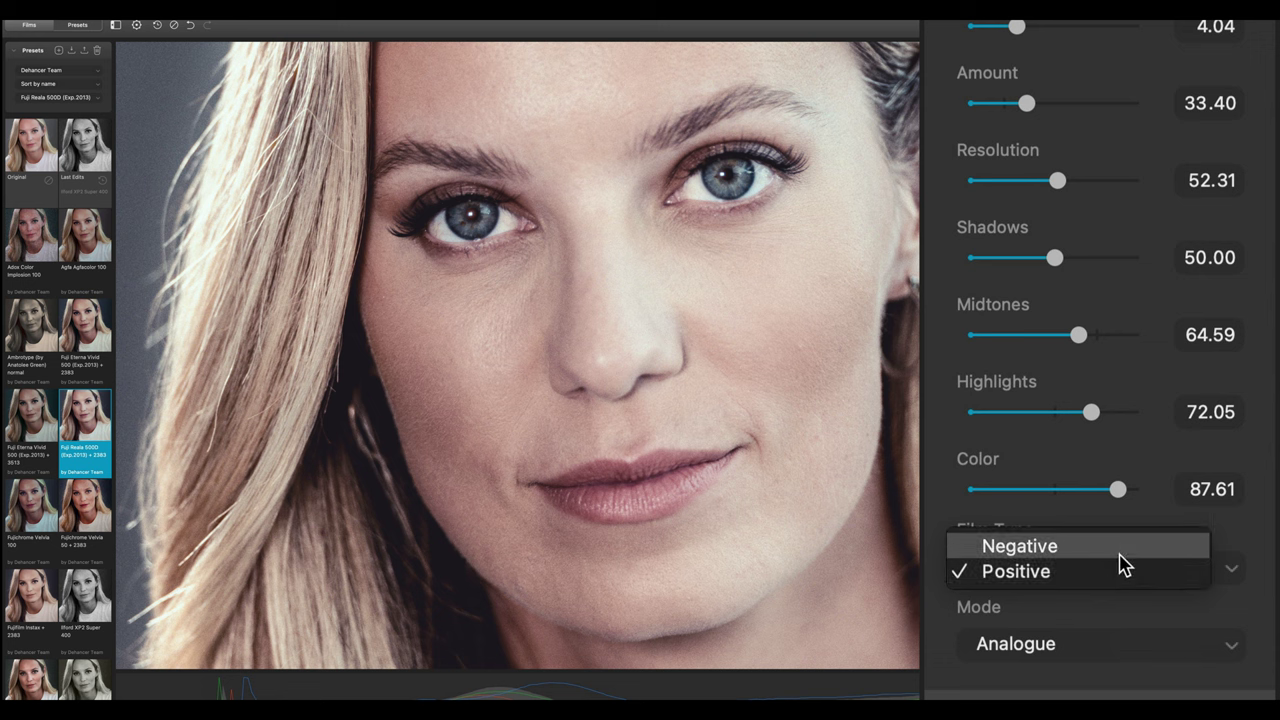
pyautogui.click(1123, 563)
pyautogui.click(1071, 578)
pyautogui.click(1065, 598)
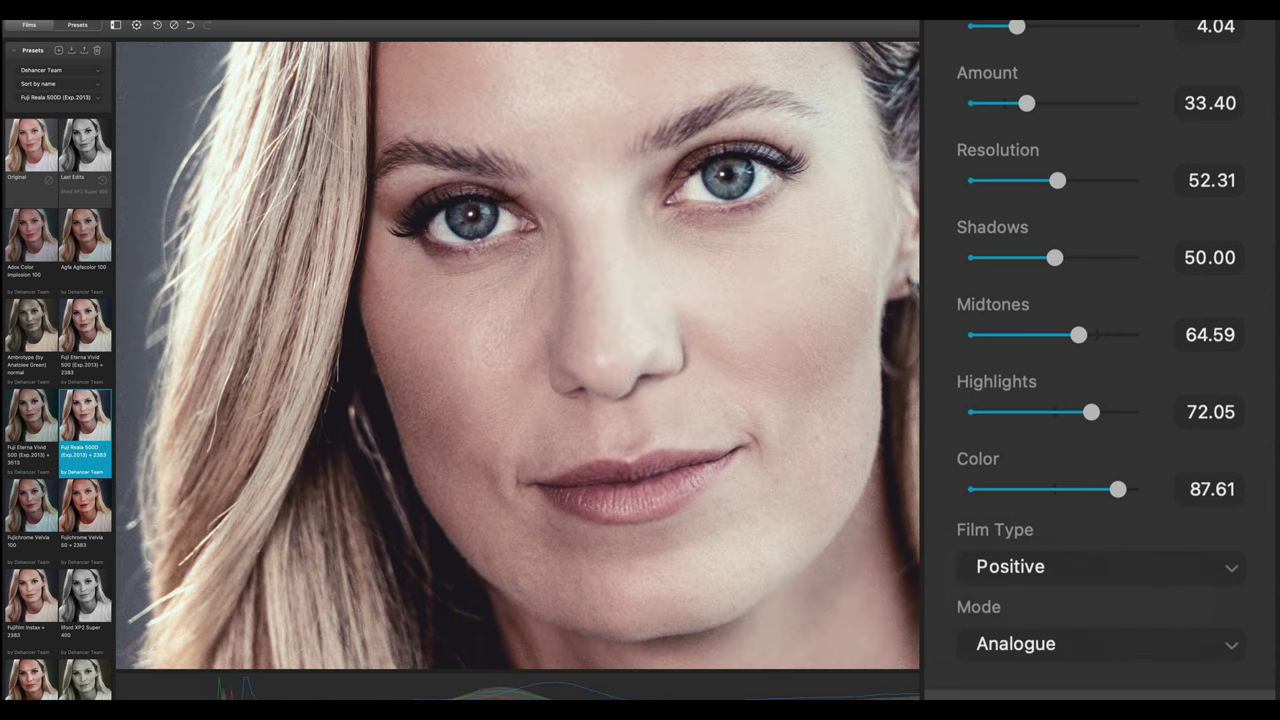
# Set the Film Grain film type to Negative with the whole portrait in view.
pyautogui.click(1155, 566)
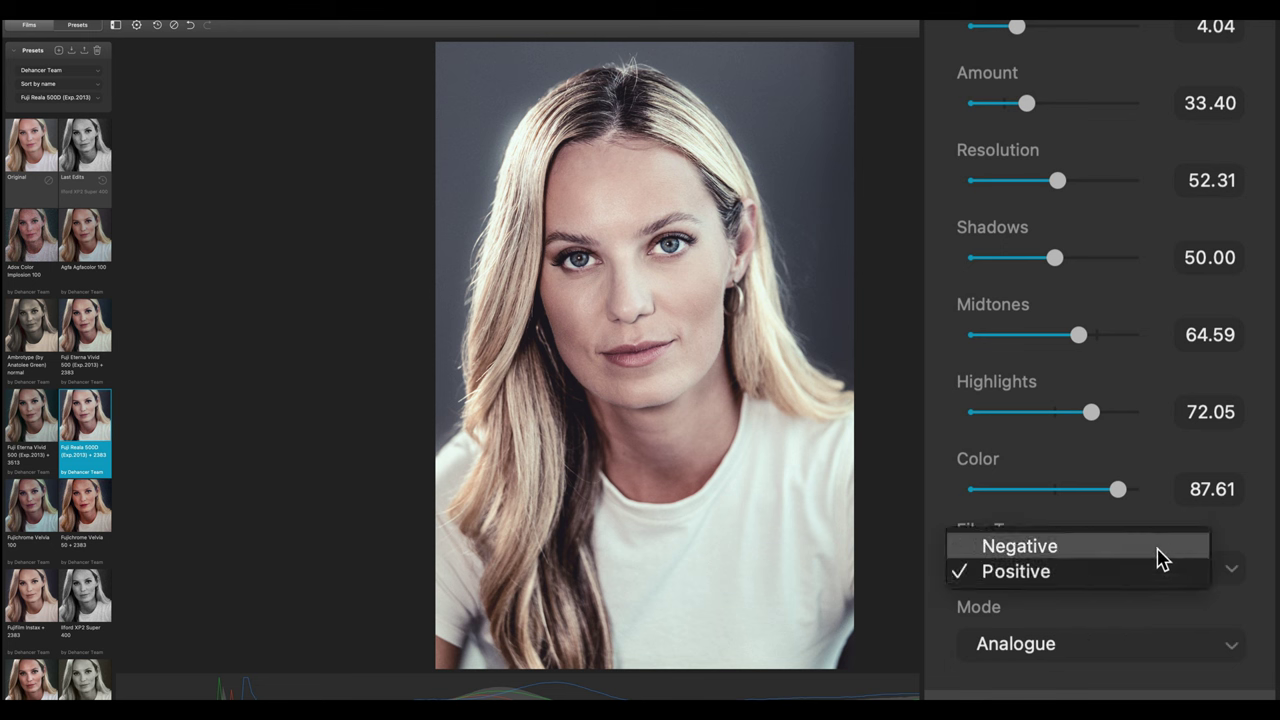
pyautogui.click(1159, 553)
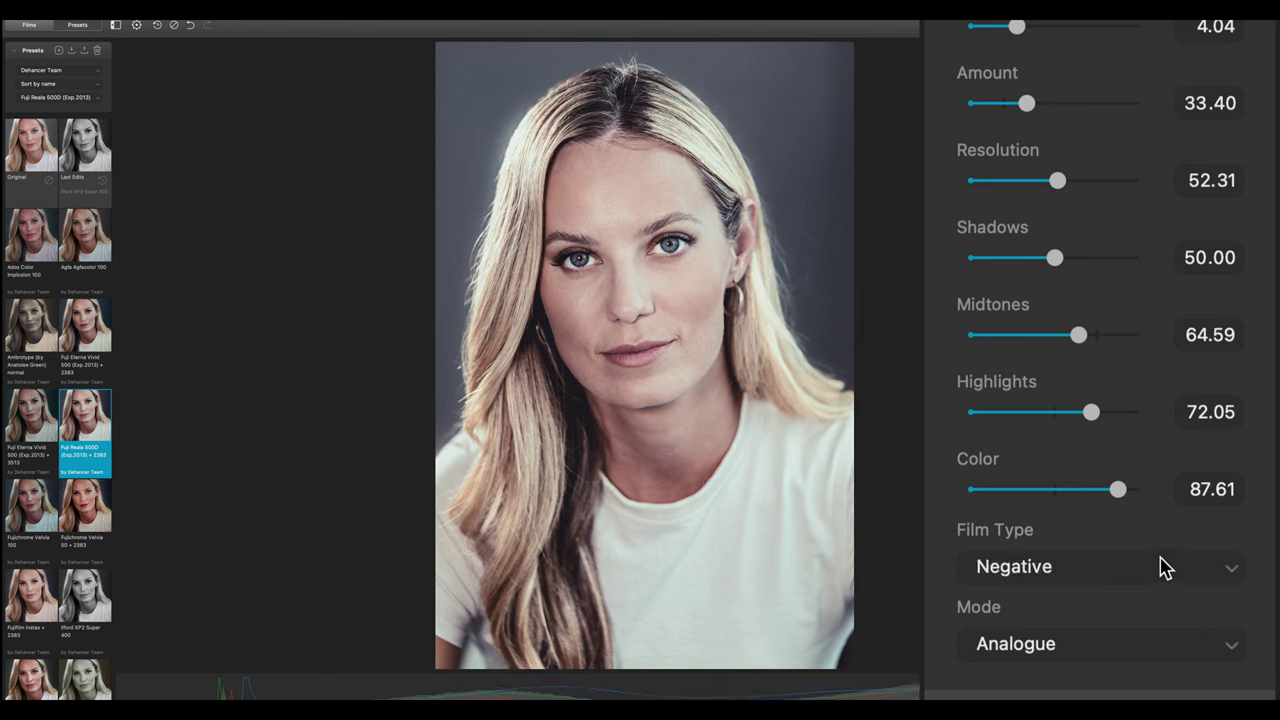
# Set the Film Grain film type to Positive and try the Digital (experimental) mode on the face, returning to Analogue.
pyautogui.click(1163, 570)
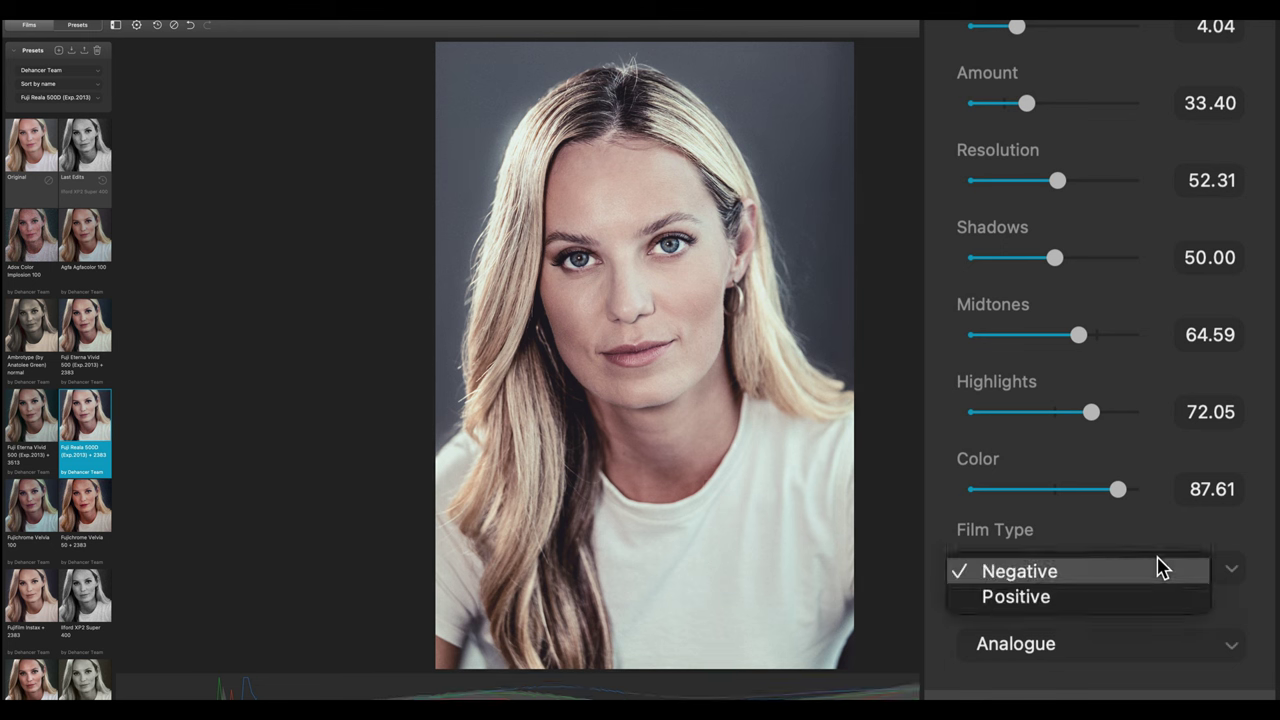
pyautogui.click(1163, 622)
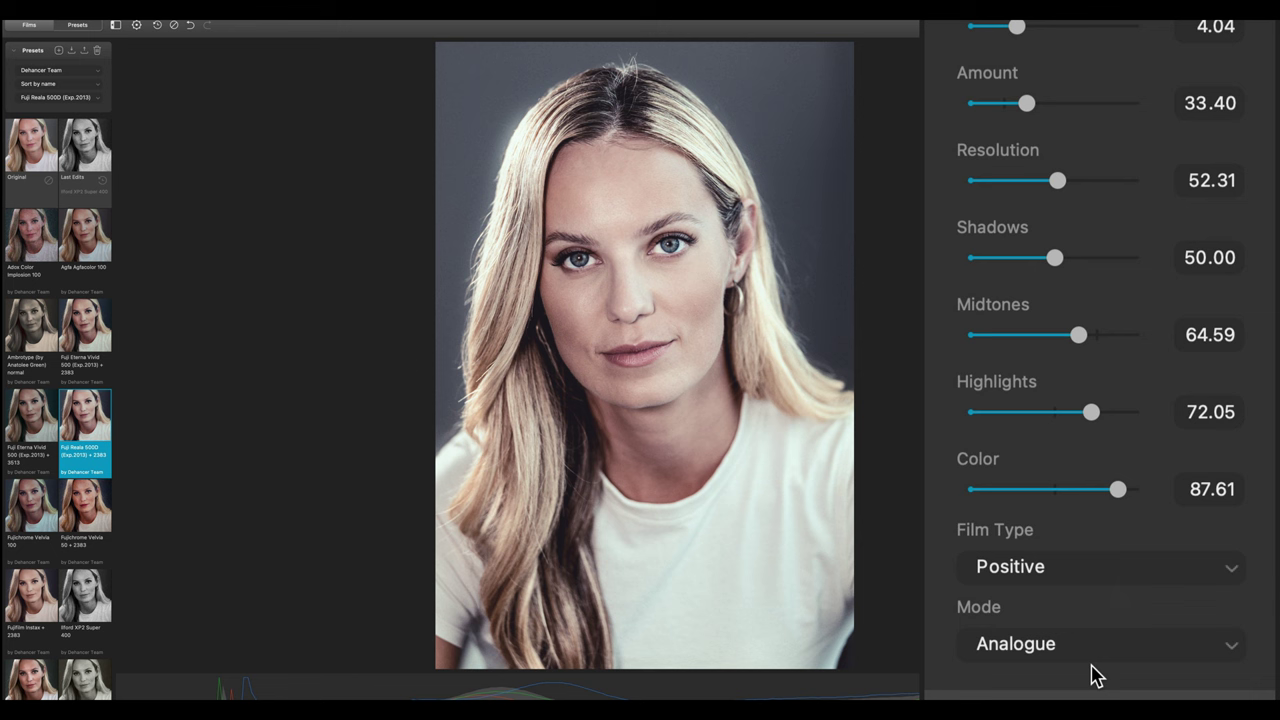
pyautogui.click(1094, 650)
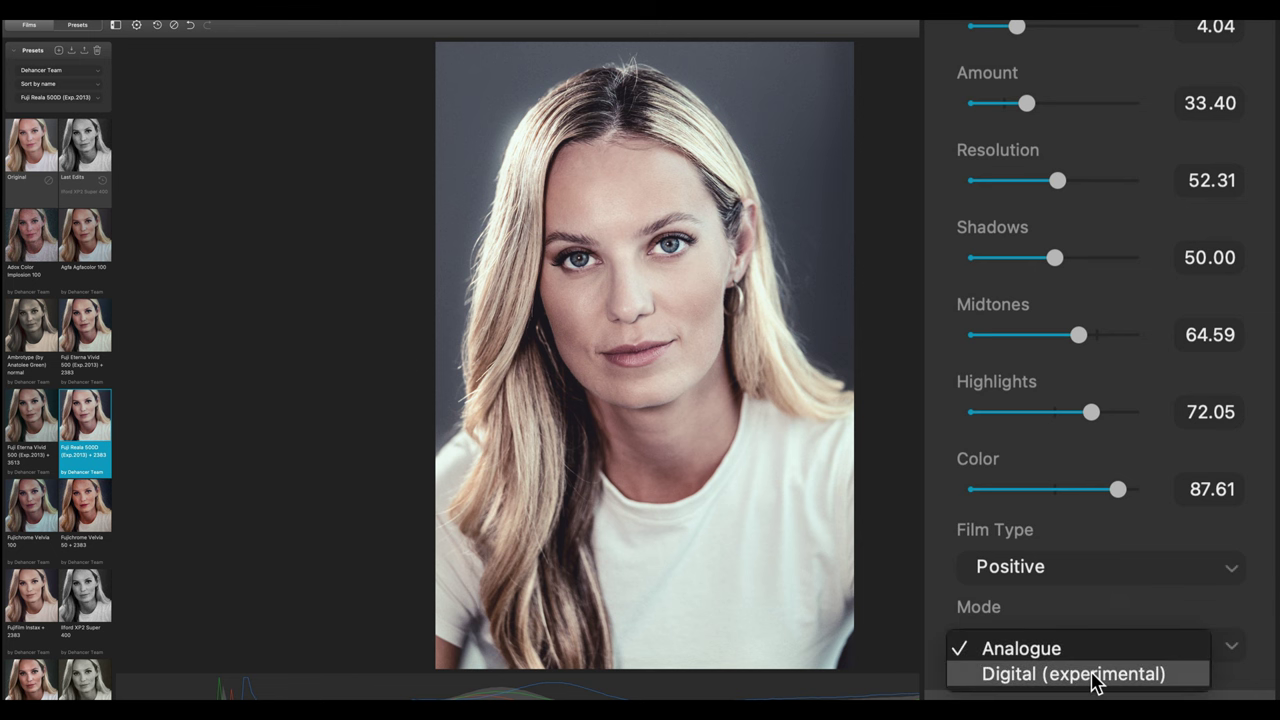
pyautogui.click(1094, 677)
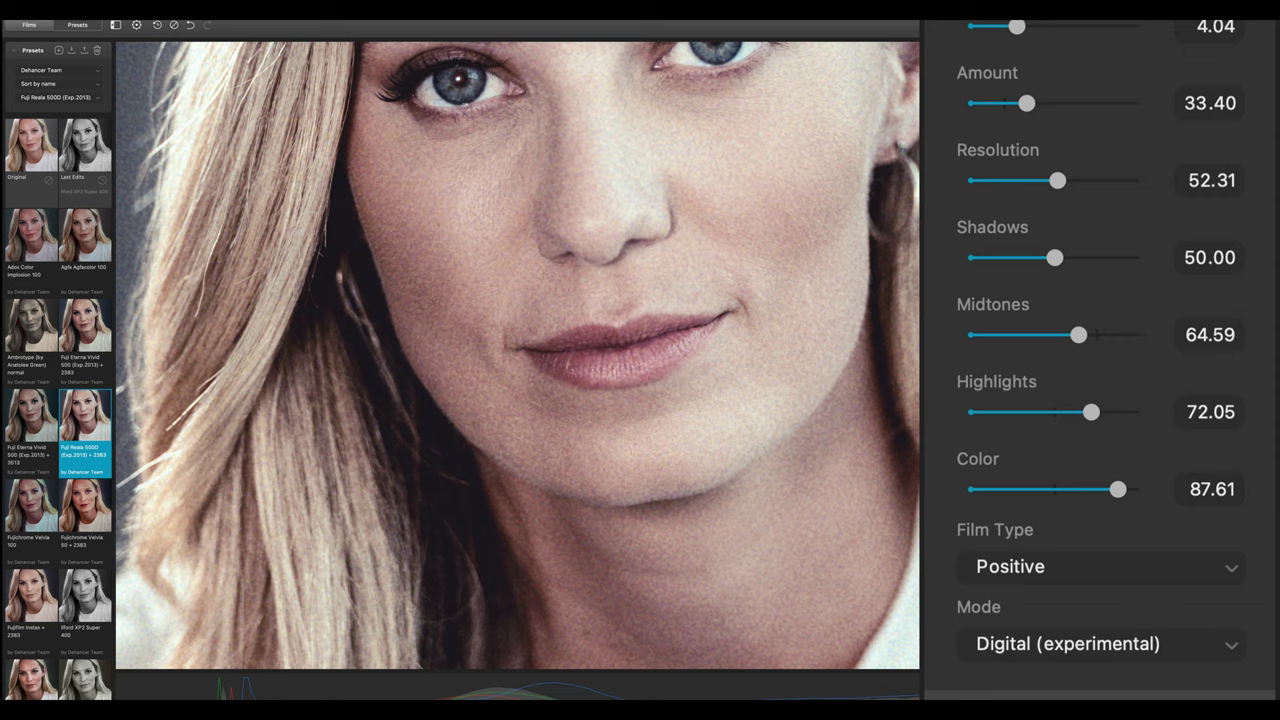
pyautogui.moveTo(822, 263); pyautogui.dragTo(824, 423)
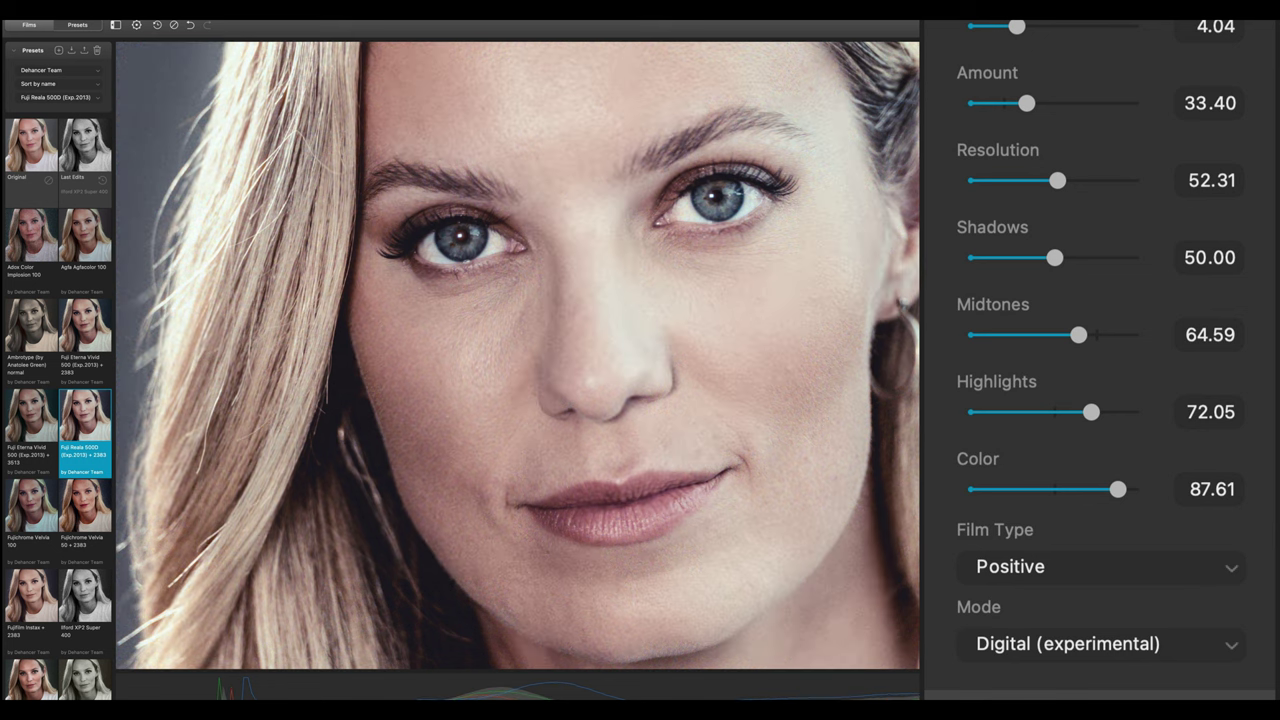
pyautogui.click(1134, 652)
pyautogui.click(1129, 623)
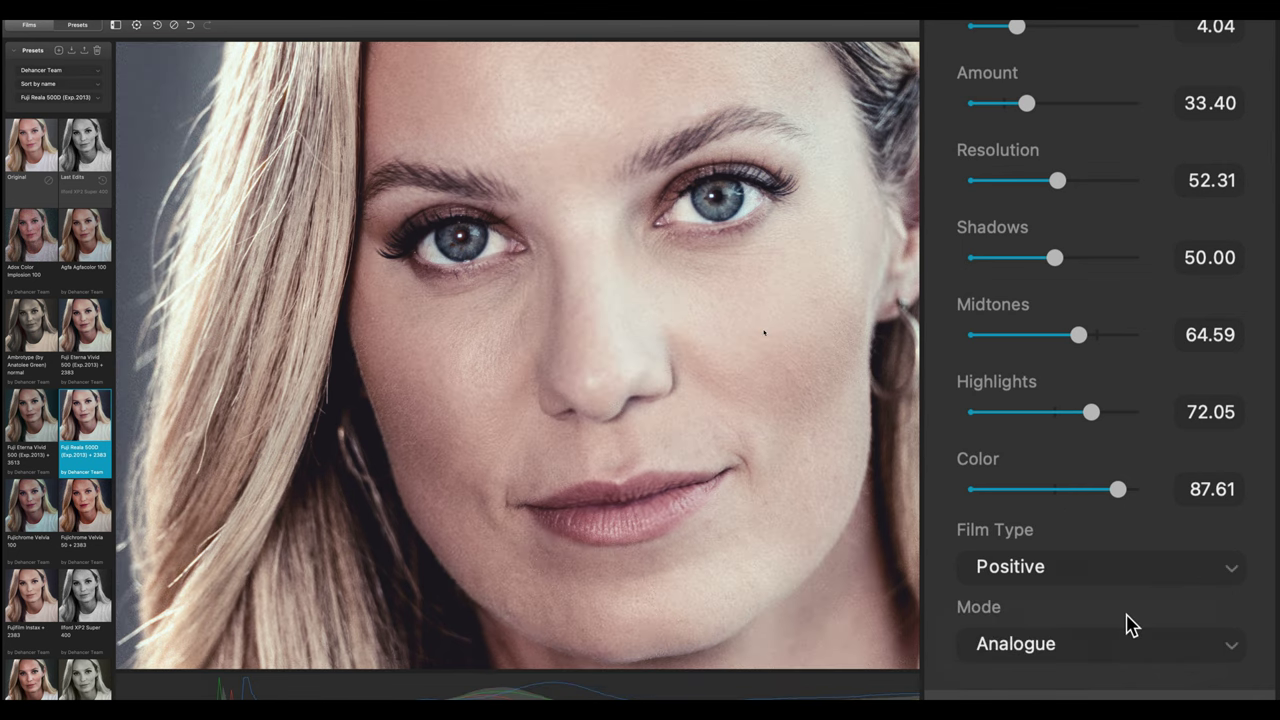
pyautogui.press('super+0')
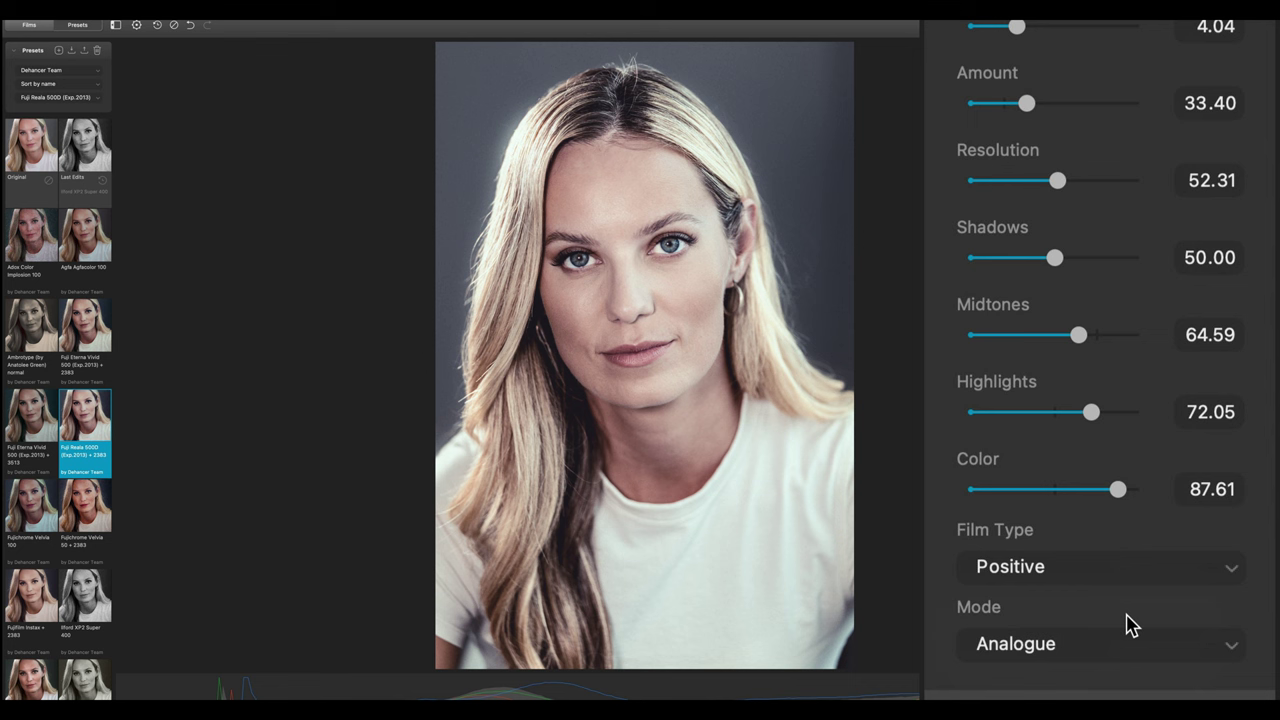
# Bring up the Halation settings and compare the face with the overall effects preview off and on.
pyautogui.scroll(3, 1066, 88)
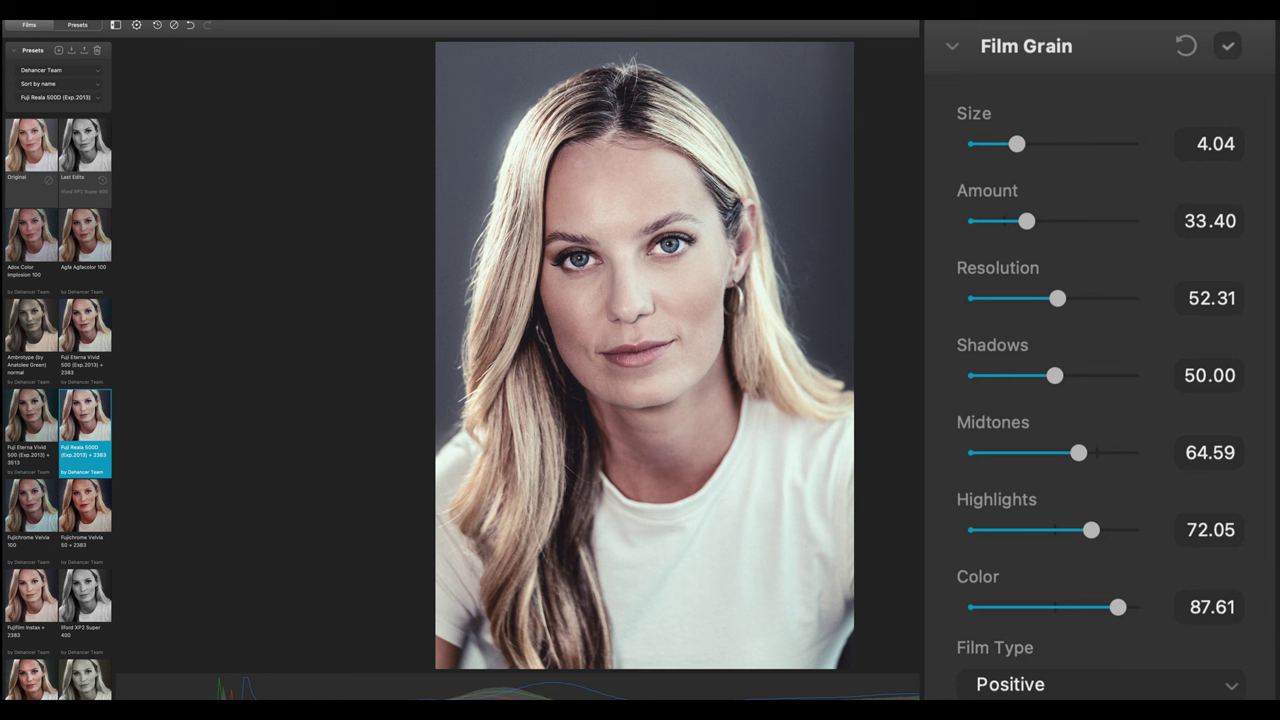
pyautogui.scroll(-15, 1100, 360)
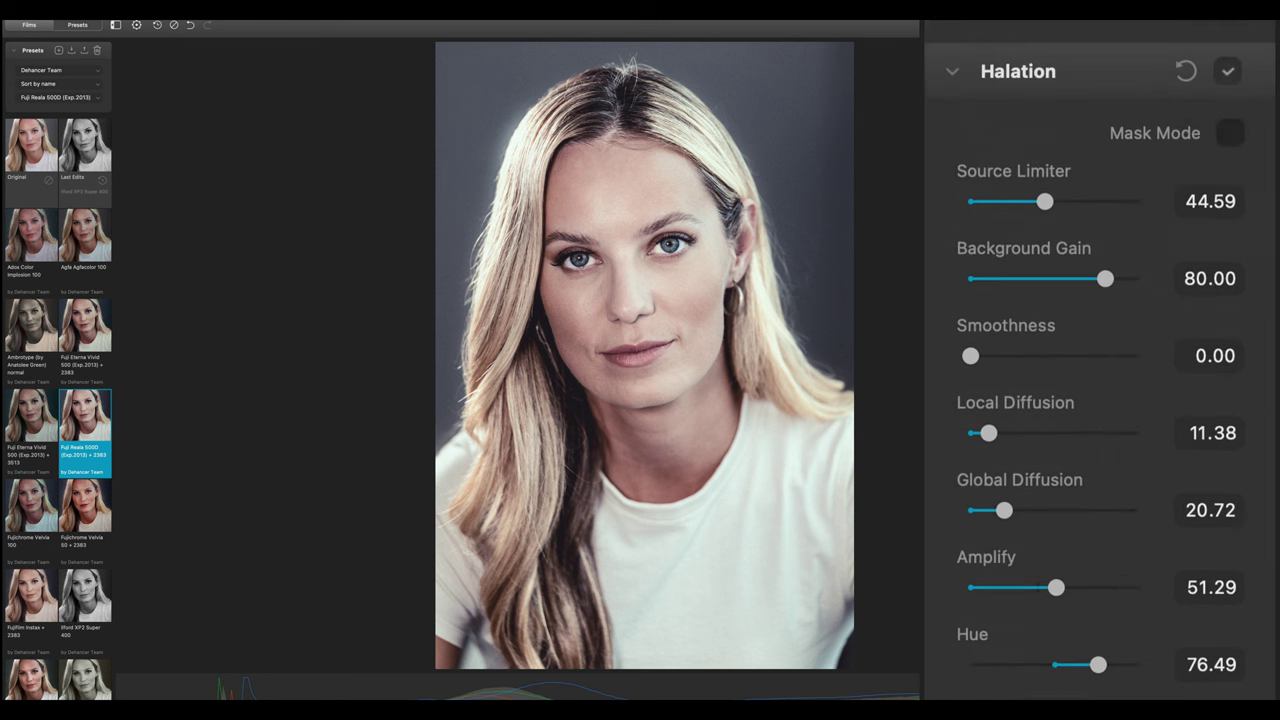
pyautogui.scroll(-1, 1100, 360)
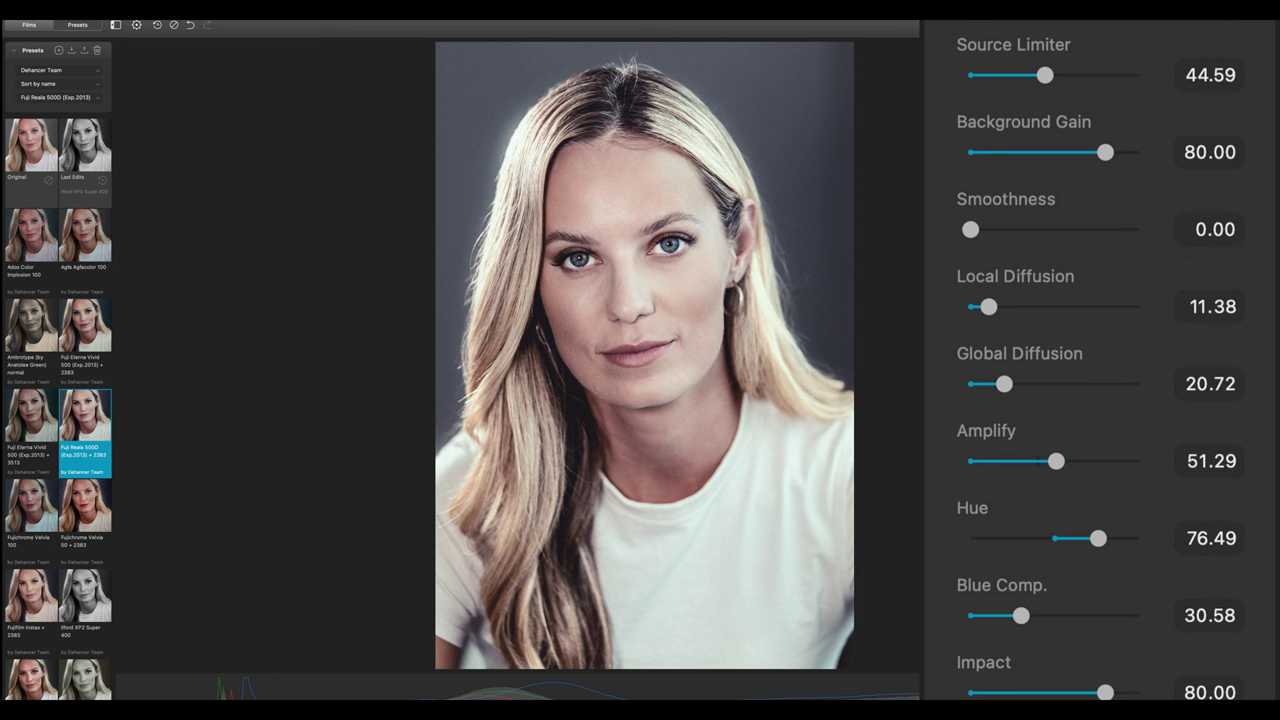
pyautogui.press('super+1')
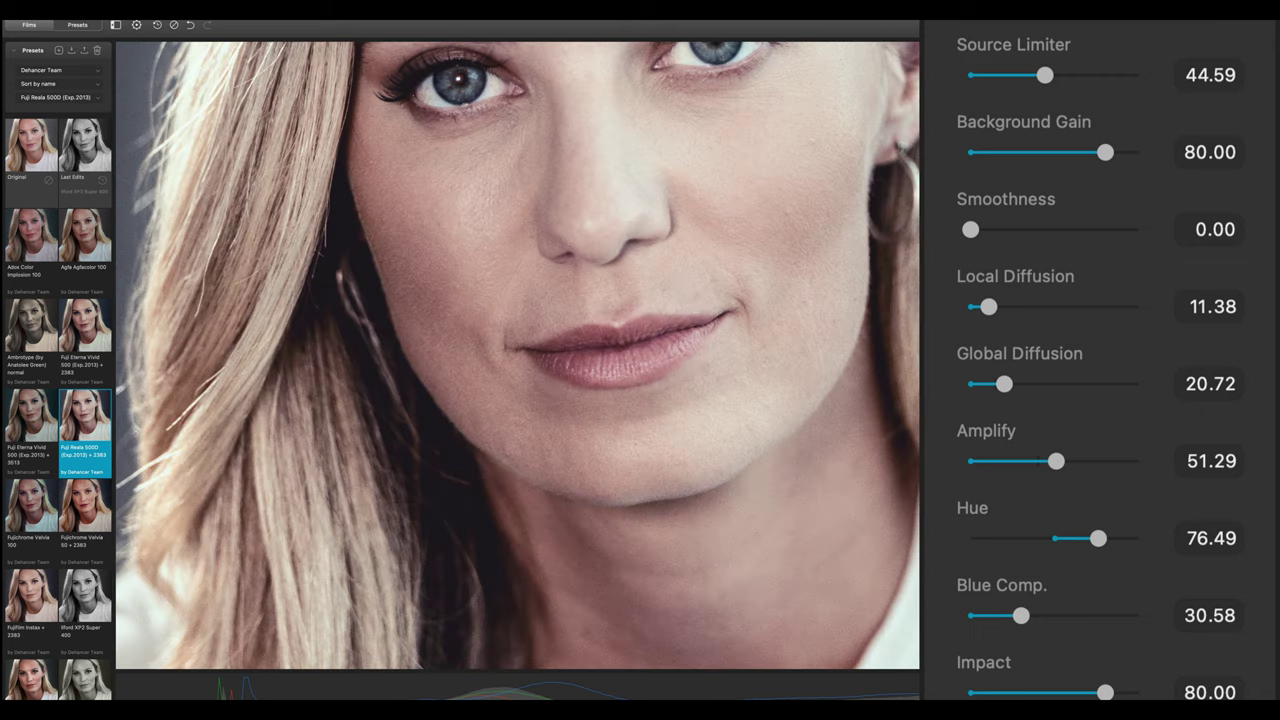
pyautogui.moveTo(617, 222); pyautogui.dragTo(619, 448)
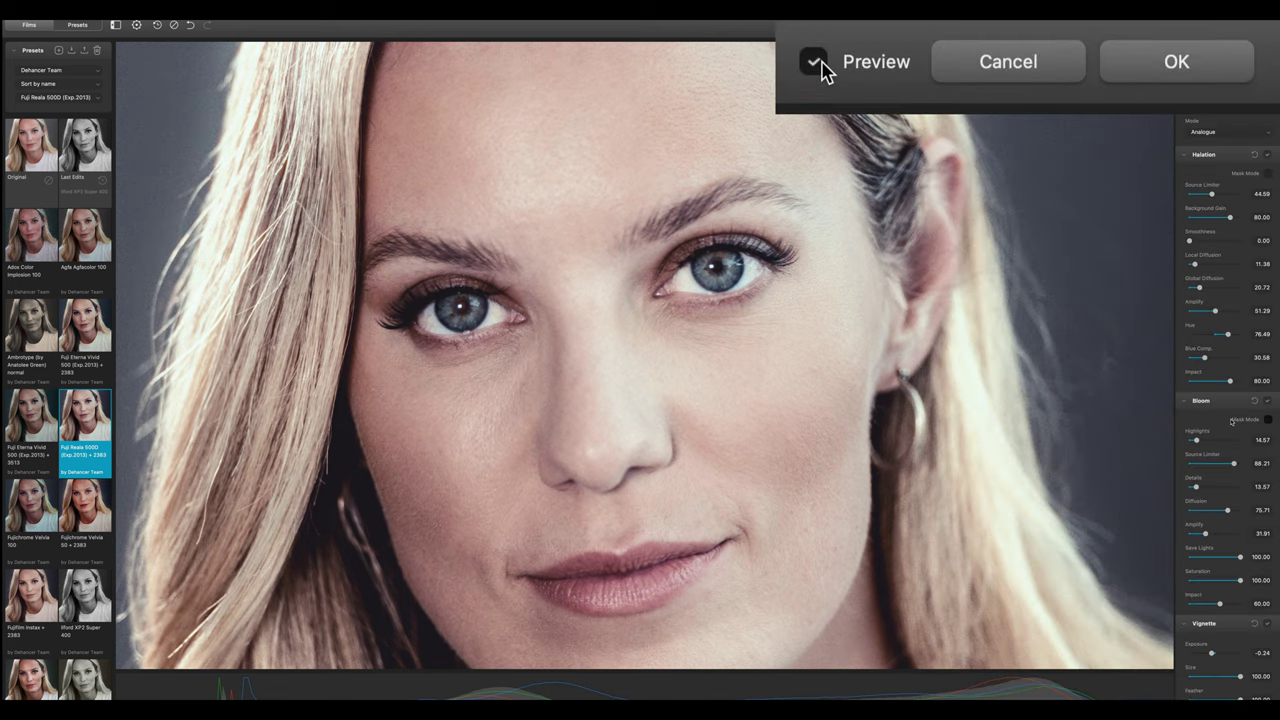
pyautogui.click(818, 66)
pyautogui.click(818, 64)
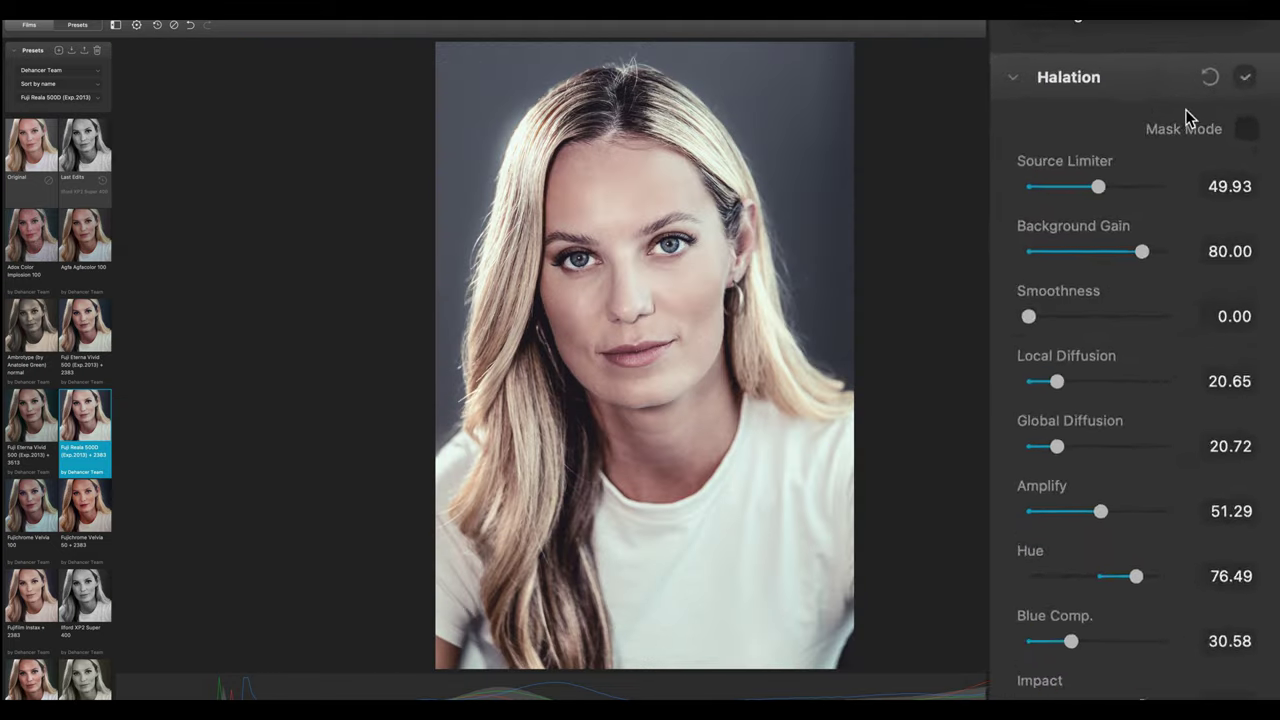
# Compare the whole portrait and the face with Halation disabled and enabled, leaving it on.
pyautogui.click(1238, 51)
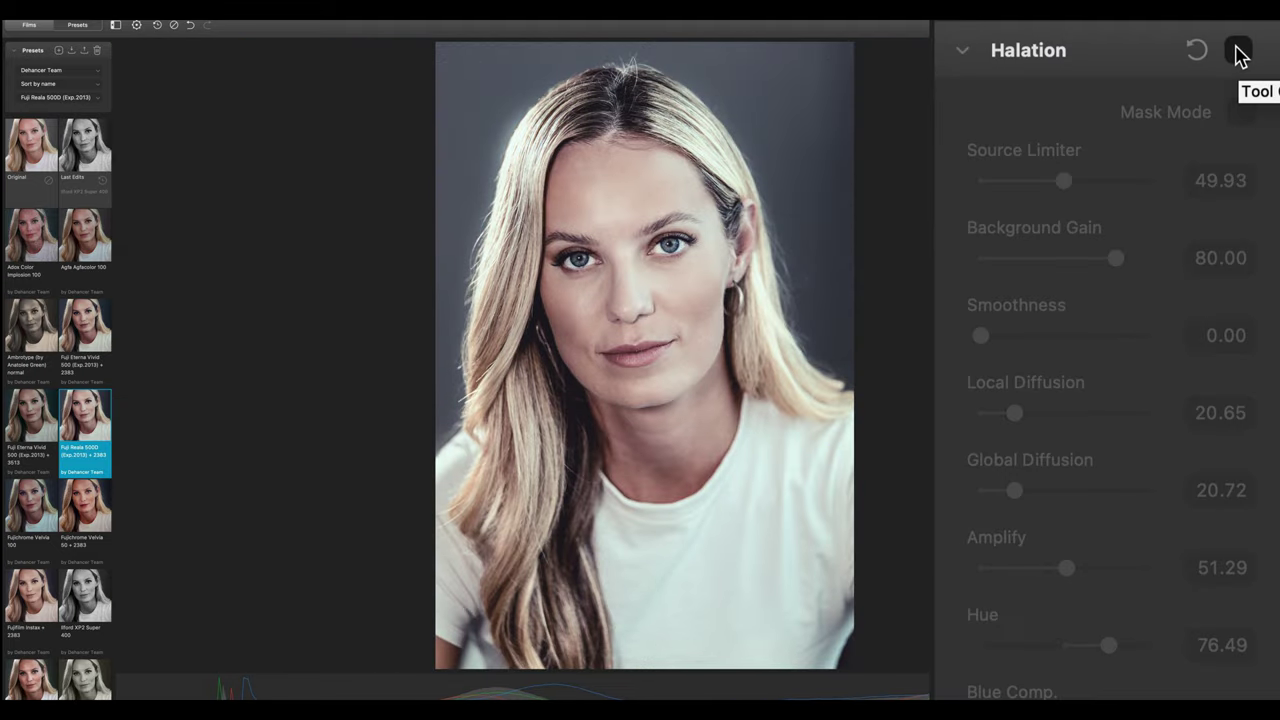
pyautogui.click(1238, 51)
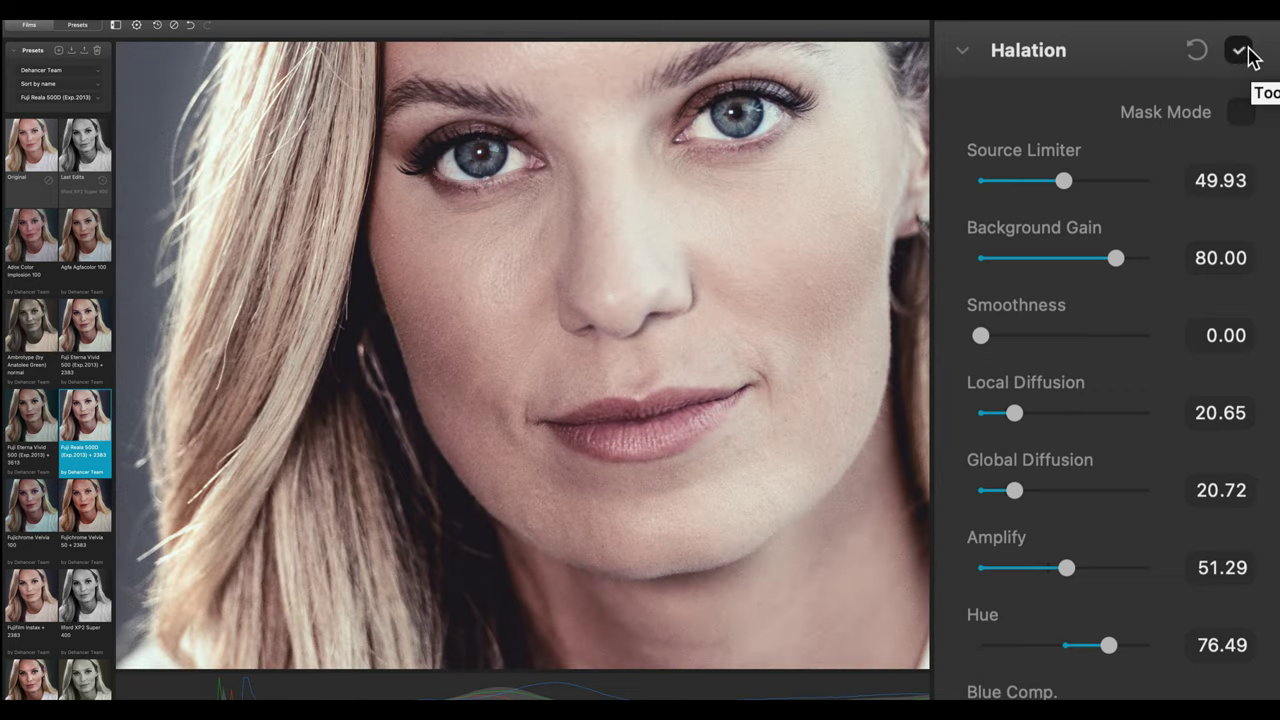
pyautogui.click(1240, 51)
pyautogui.click(1240, 51)
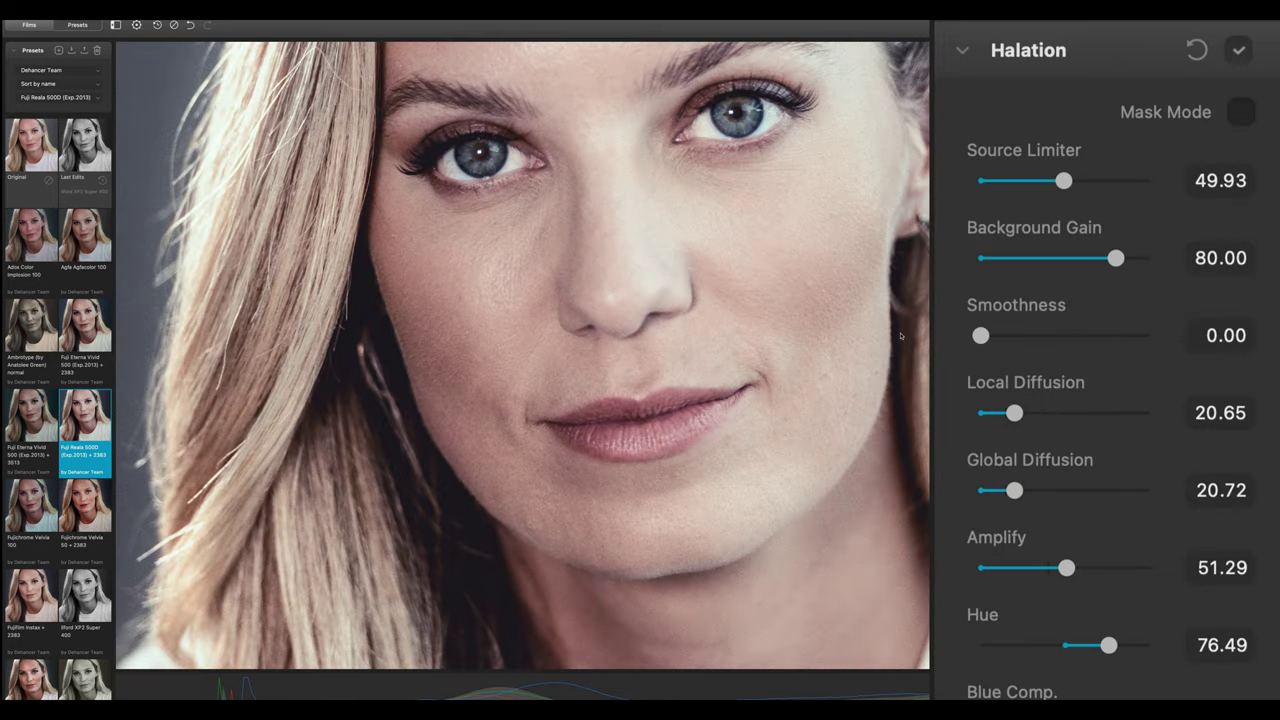
# Compare the hair and forehead with Bloom disabled and enabled, leaving it on and returning to the whole portrait.
pyautogui.scroll(-10, 1100, 400)
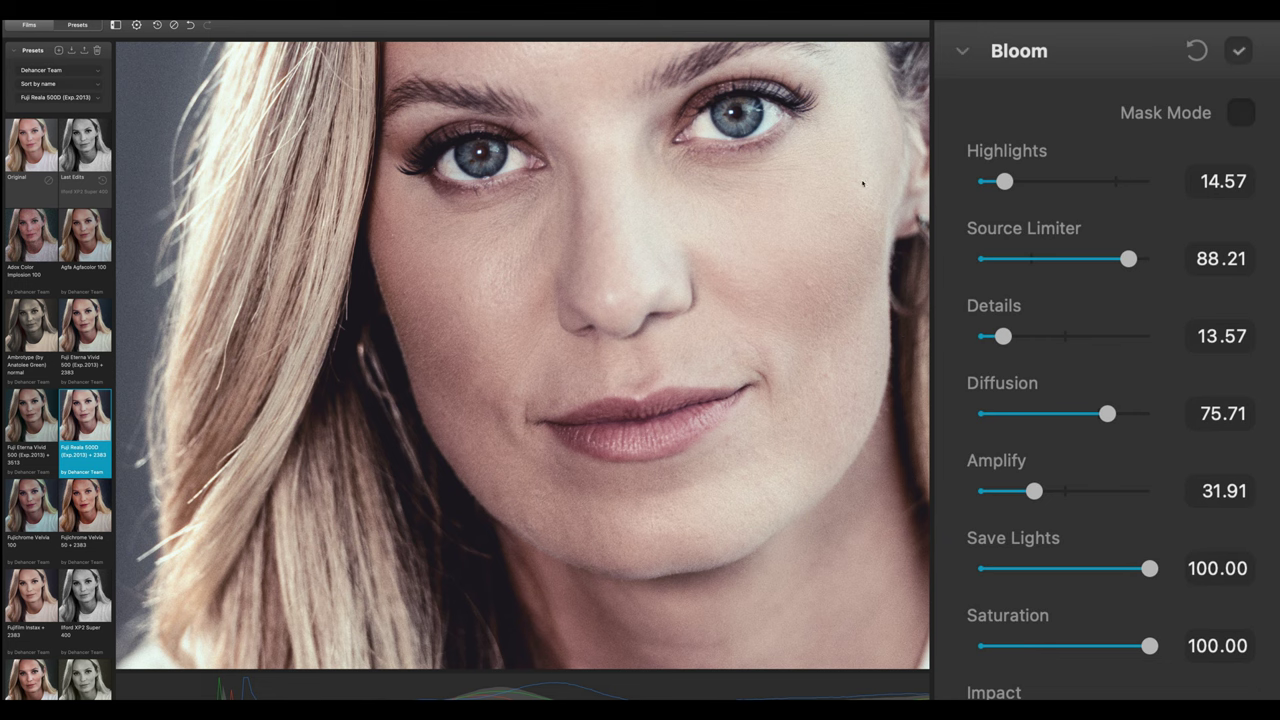
pyautogui.scroll(6, 680, 140)
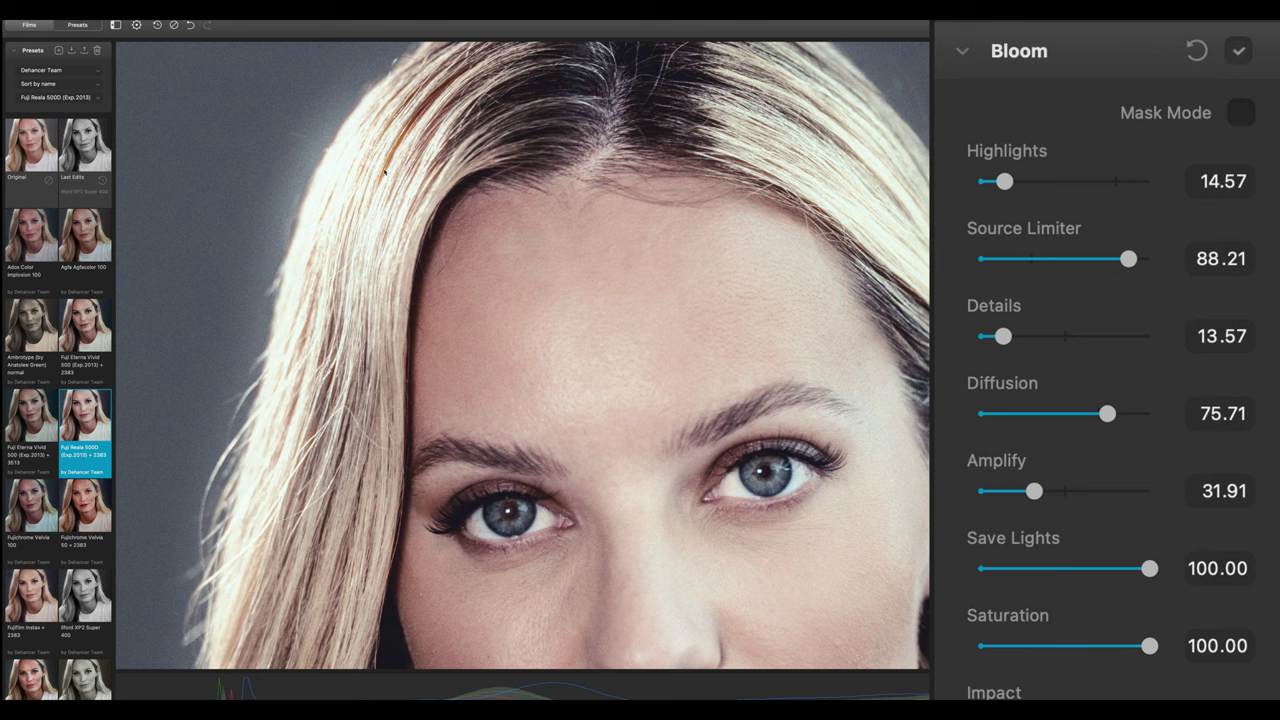
pyautogui.click(1240, 52)
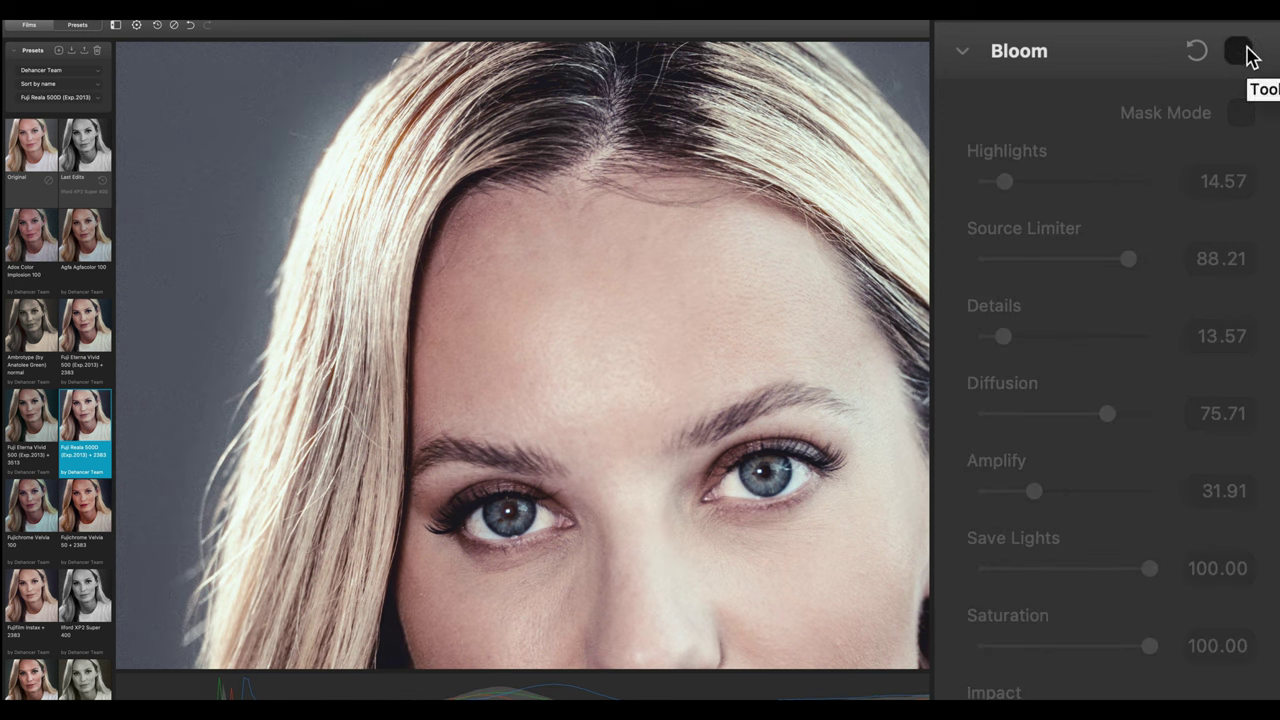
pyautogui.click(1240, 52)
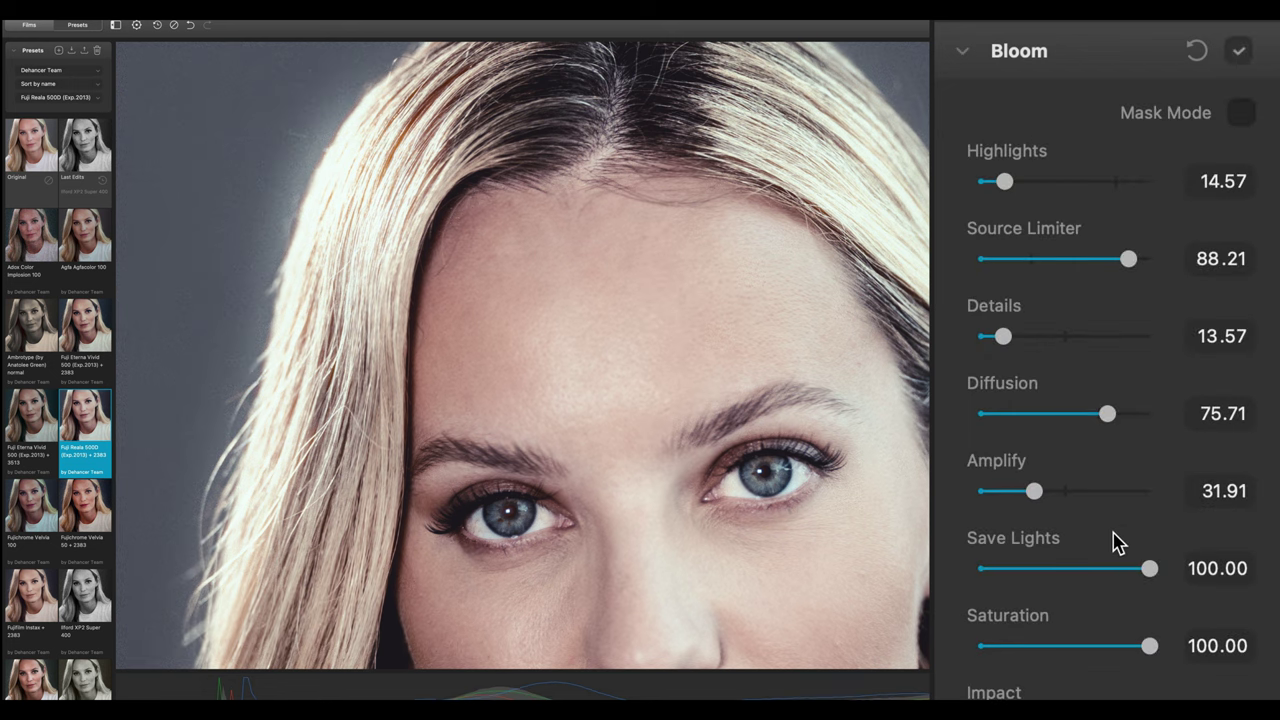
pyautogui.press('super+0')
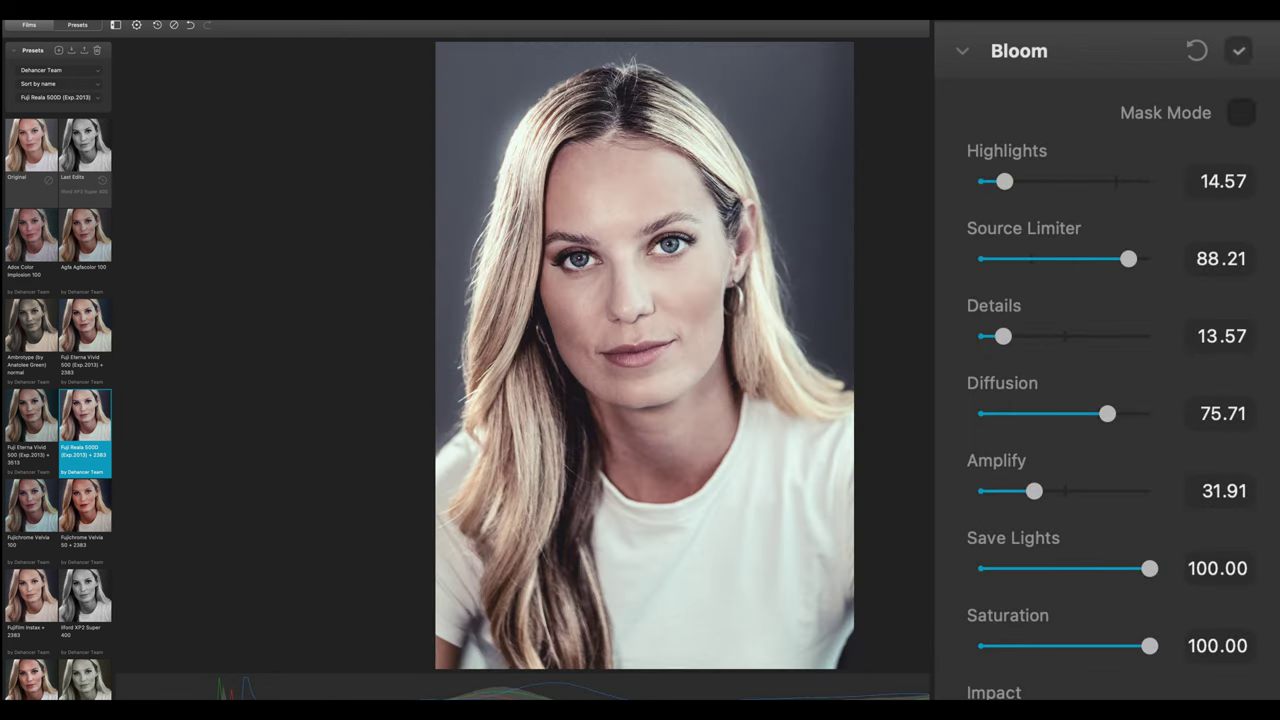
# Try a Vignette Exposure of 2.00 on the whole portrait and reset the value.
pyautogui.scroll(-5, 1068, 600)
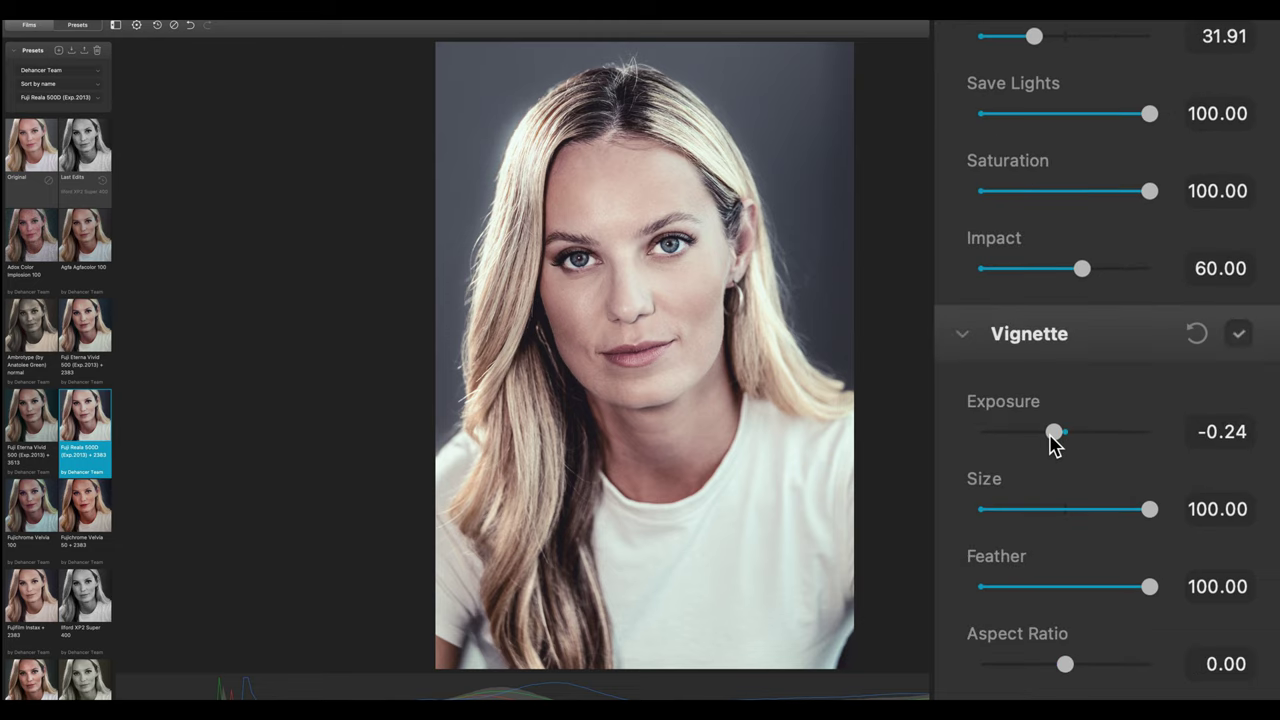
pyautogui.moveTo(1050, 436); pyautogui.dragTo(1150, 432)
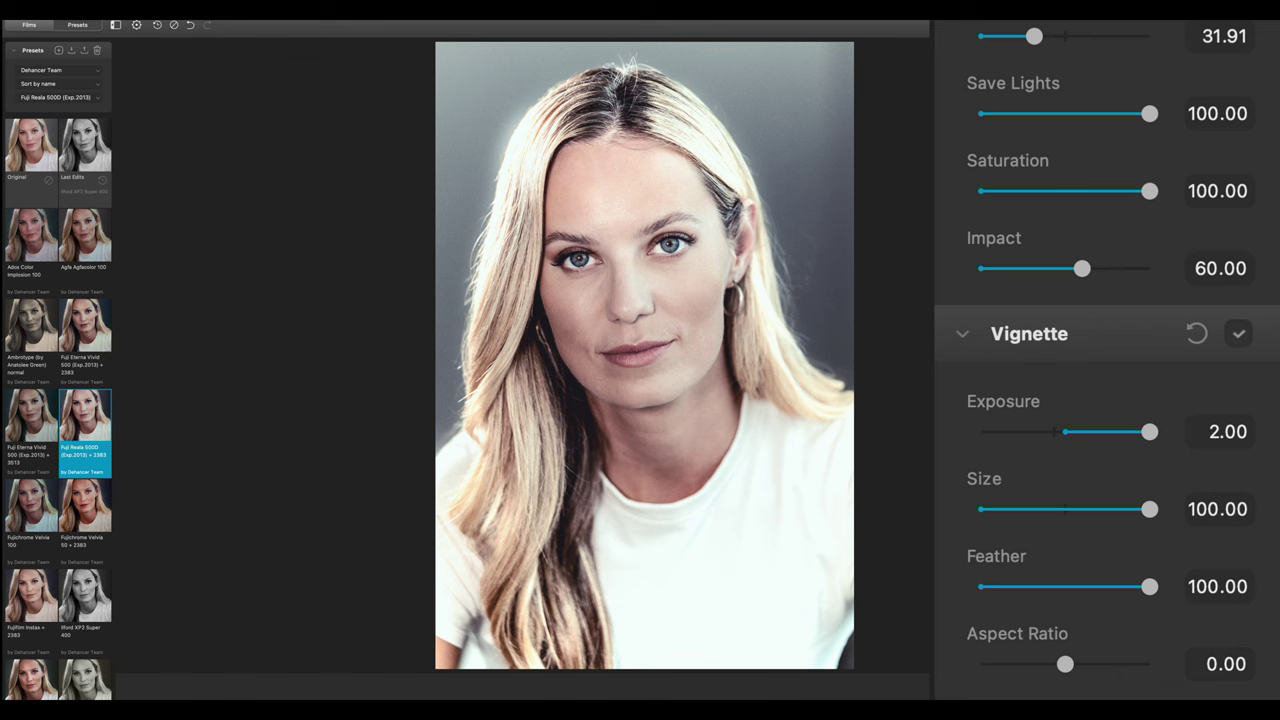
pyautogui.doubleClick(1117, 433)
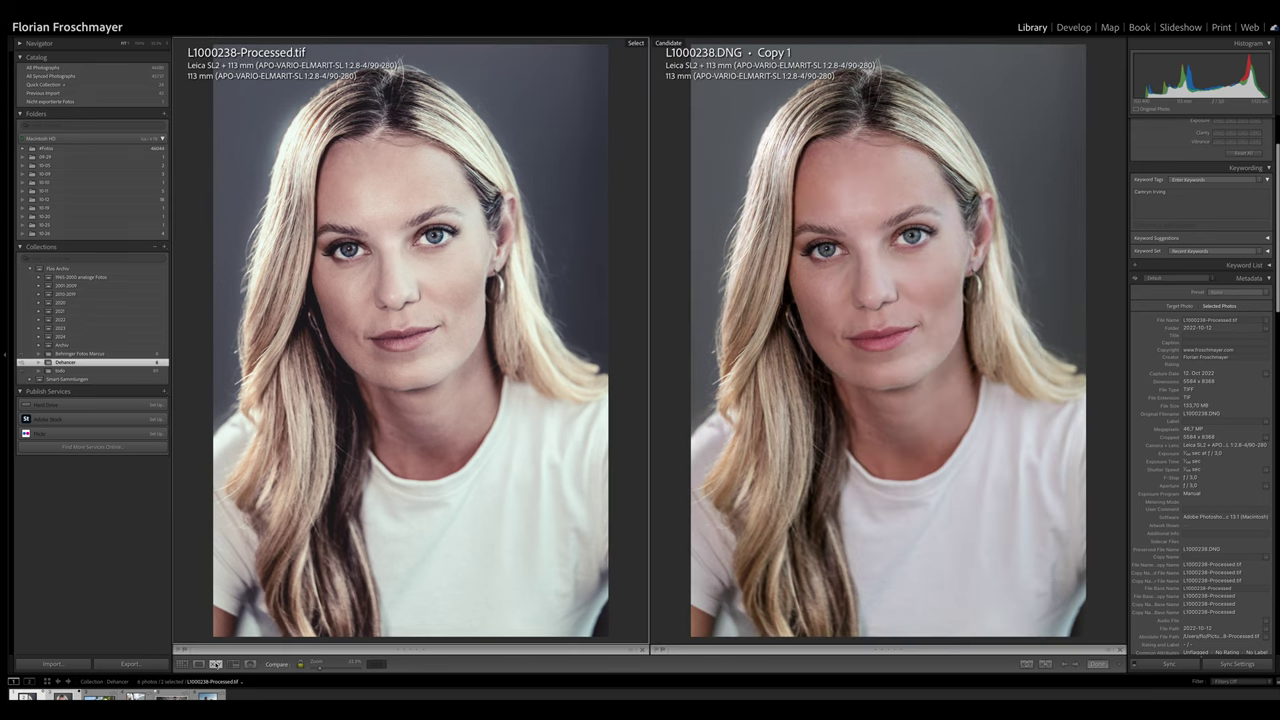
# Send the parade truck photo from Lightroom to Dehancer as an uncompressed 16-bit sRGB TIFF with resolution 240.
pyautogui.click(216, 664)
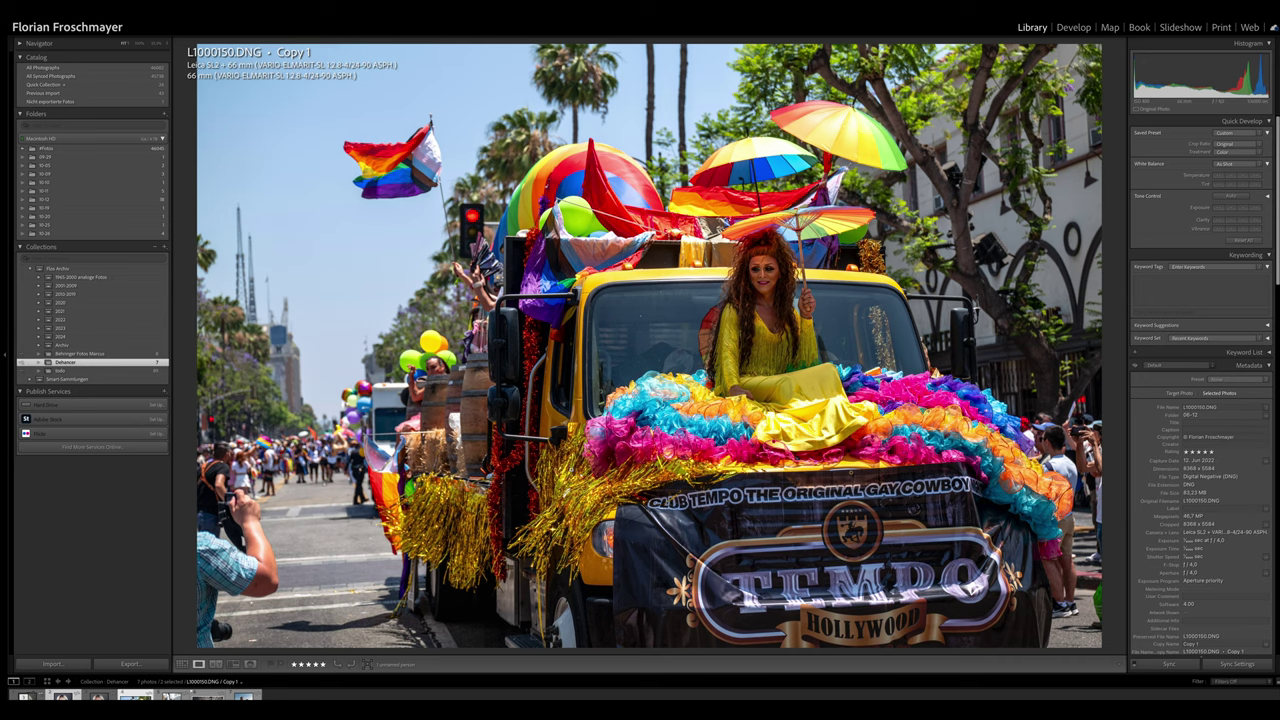
pyautogui.rightClick(470, 394)
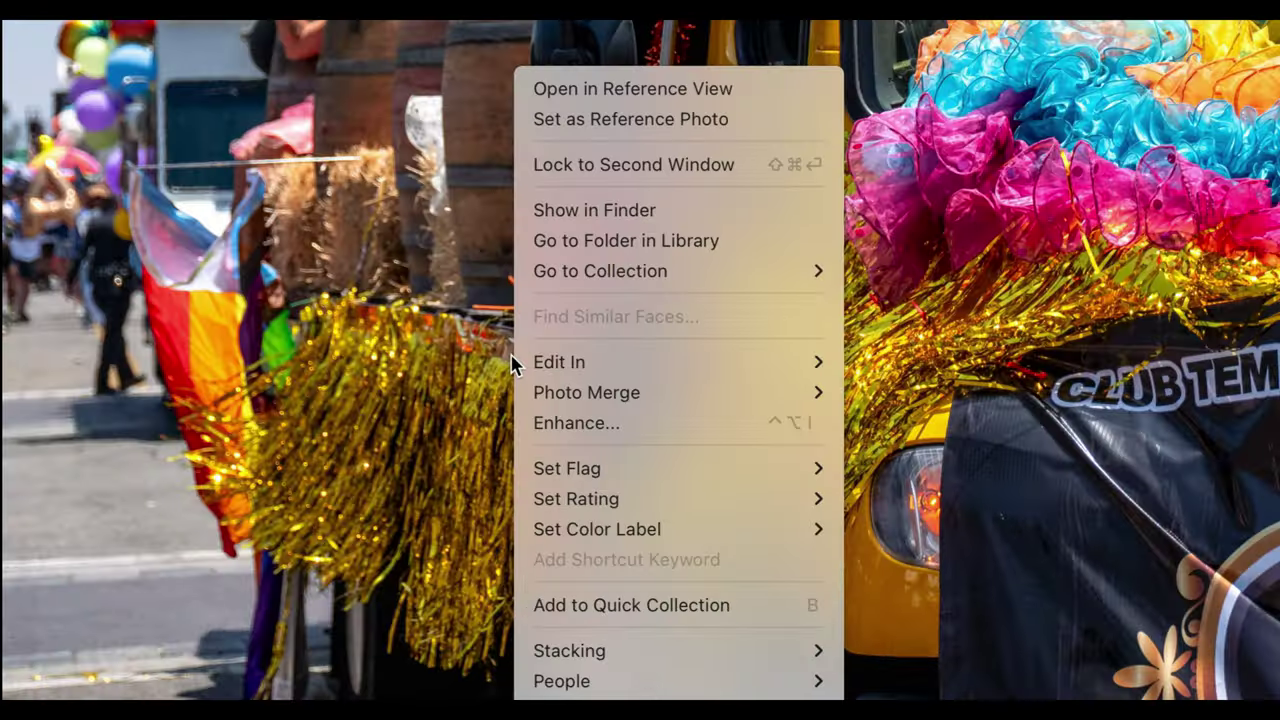
pyautogui.moveTo(516, 364)
pyautogui.click(1048, 451)
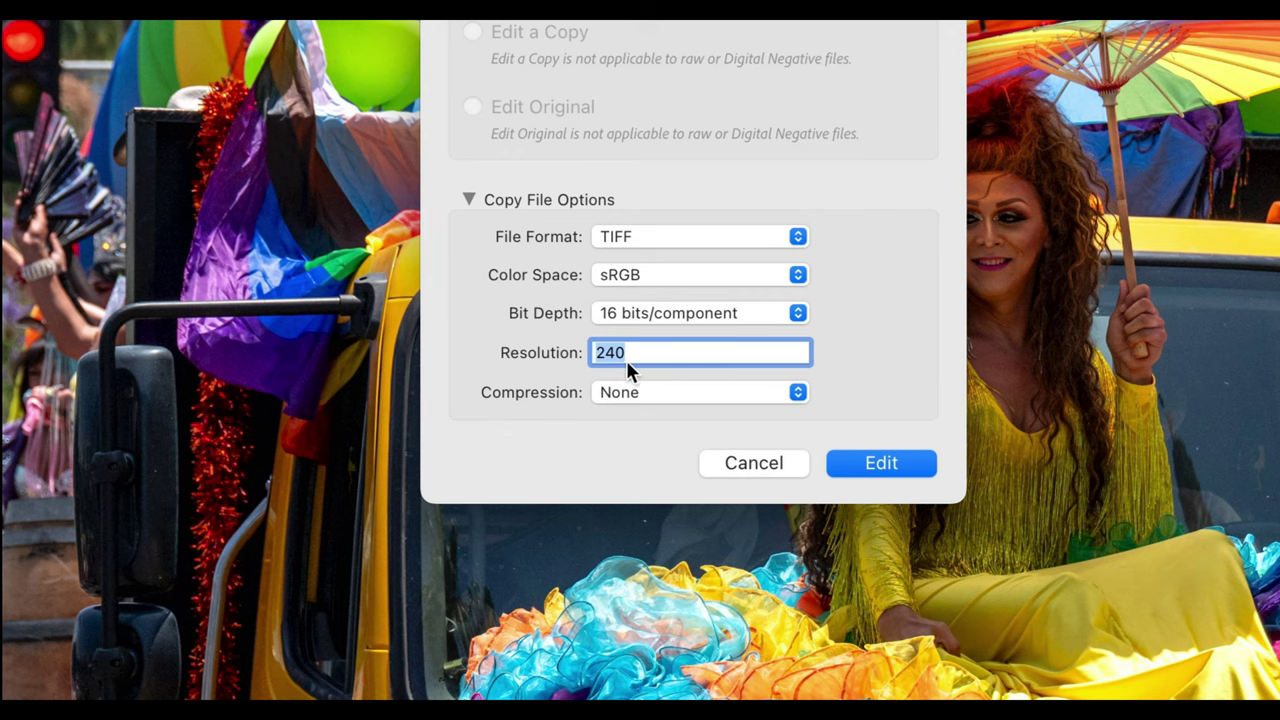
pyautogui.click(905, 469)
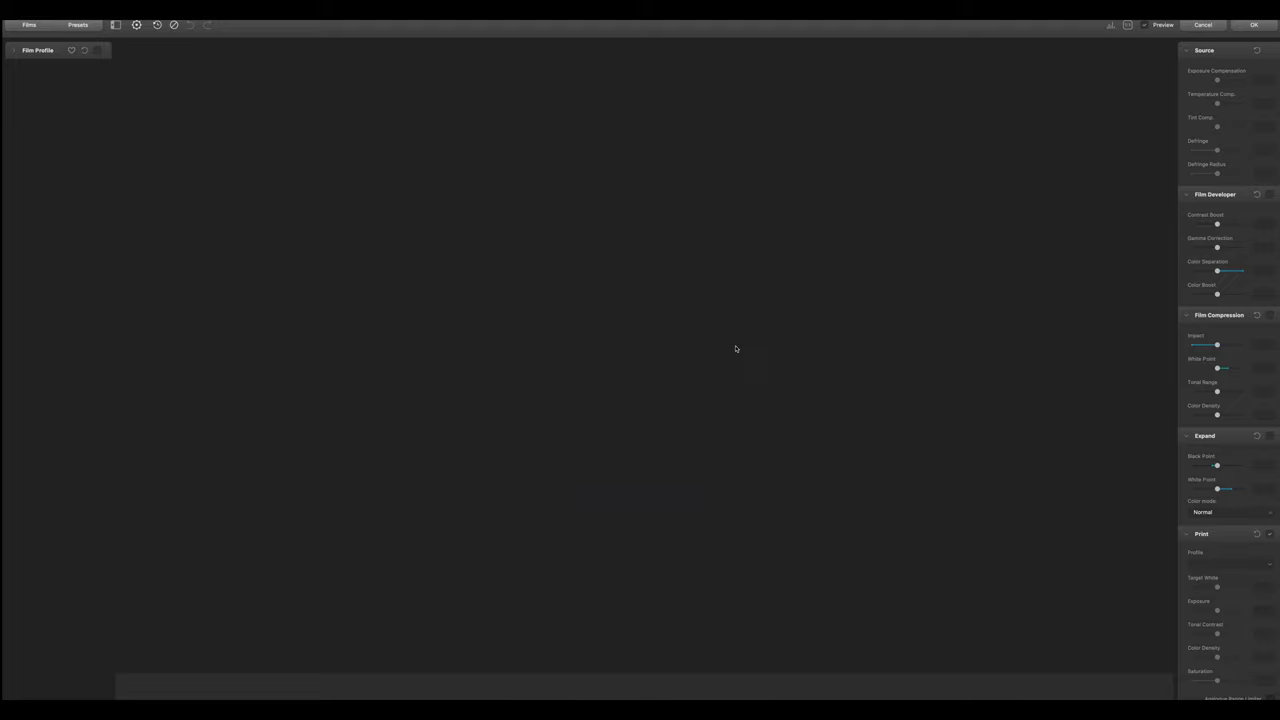
# Preview the film profiles on the parade photo one after another, from Adox Color Implosion 100 through Rollei CN200.
pyautogui.scroll(10, 29, 137)
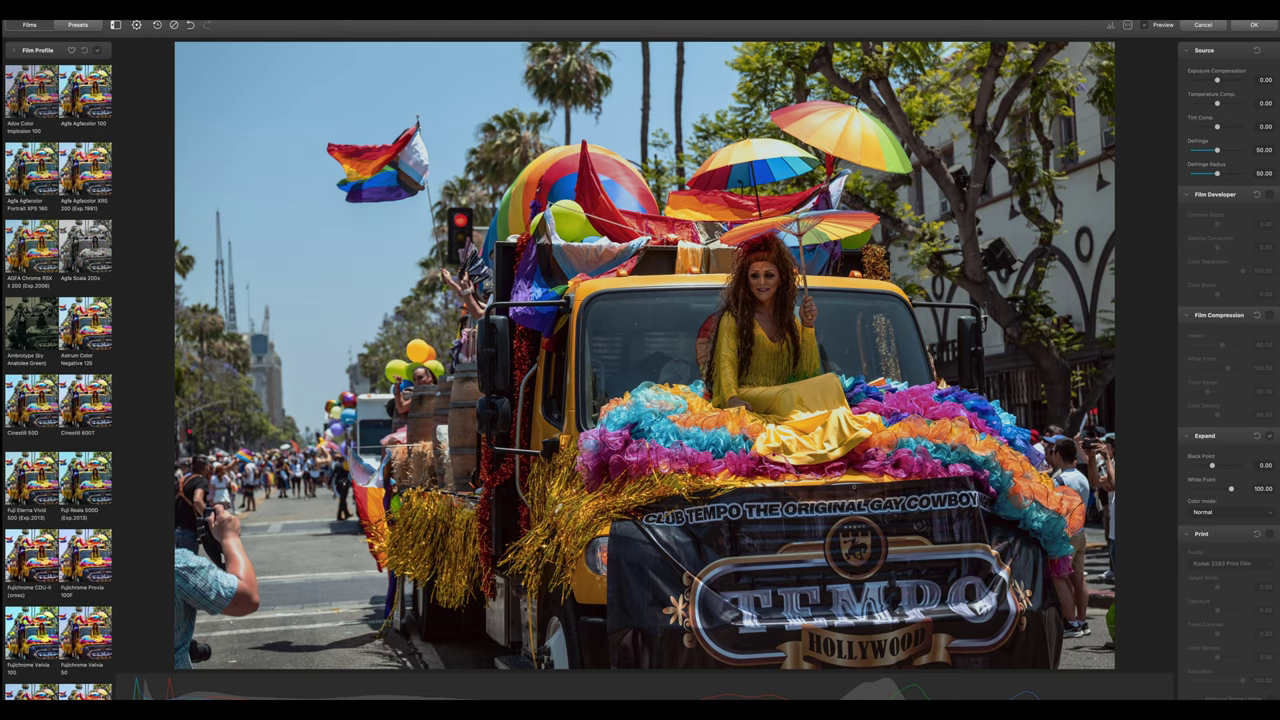
pyautogui.click(30, 95)
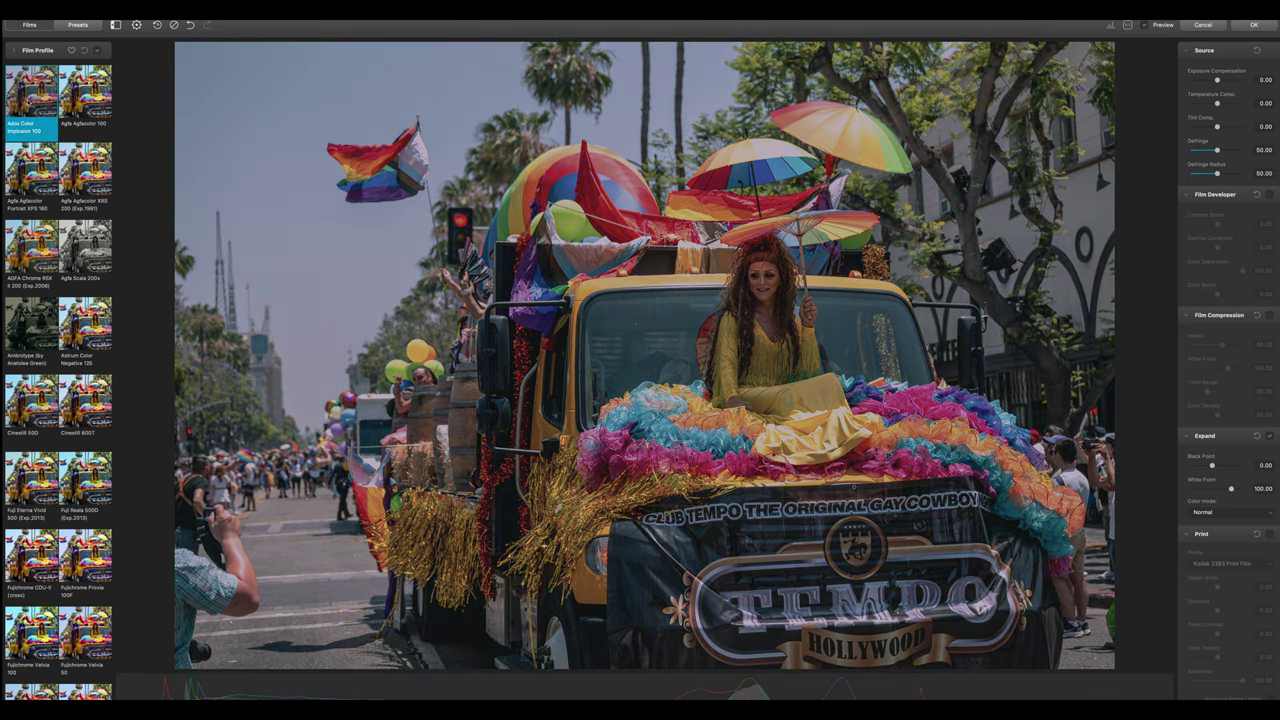
pyautogui.press('Down')
pyautogui.press('Down')
pyautogui.press('Down')
pyautogui.press('Down')
pyautogui.press('Down')
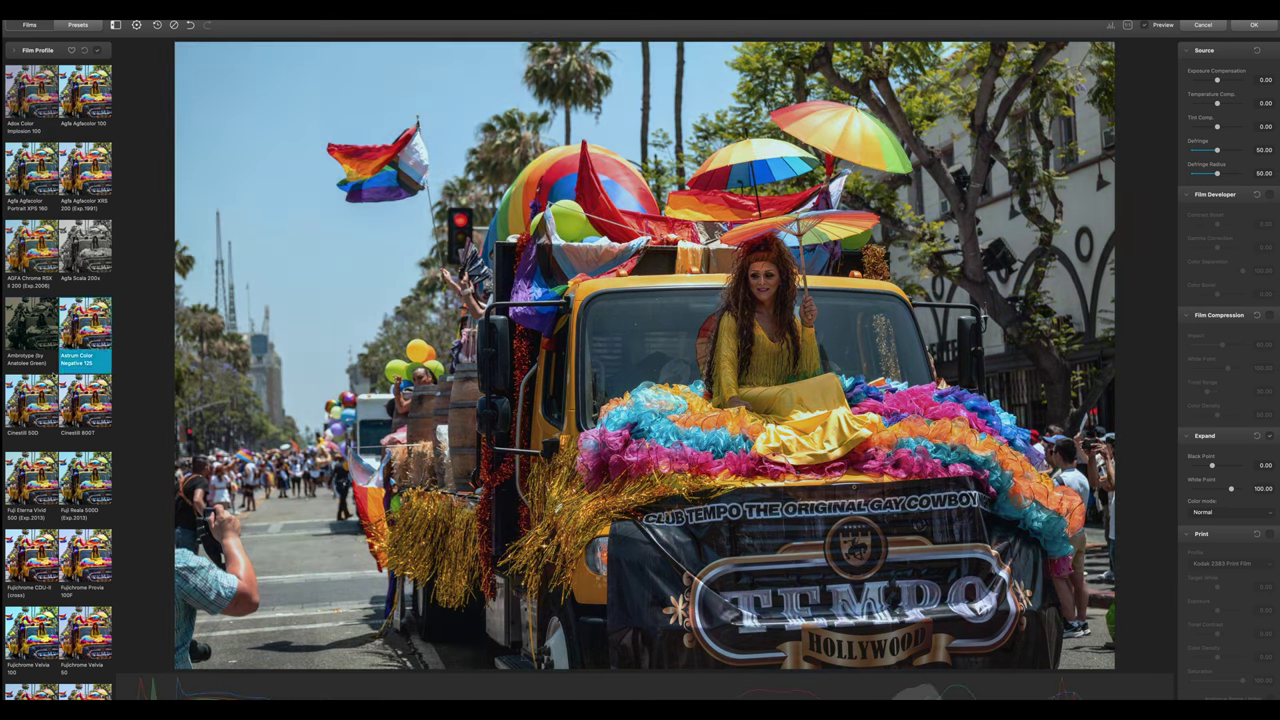
pyautogui.press('Right')
pyautogui.press('Down')
pyautogui.press('Down')
pyautogui.press('Down')
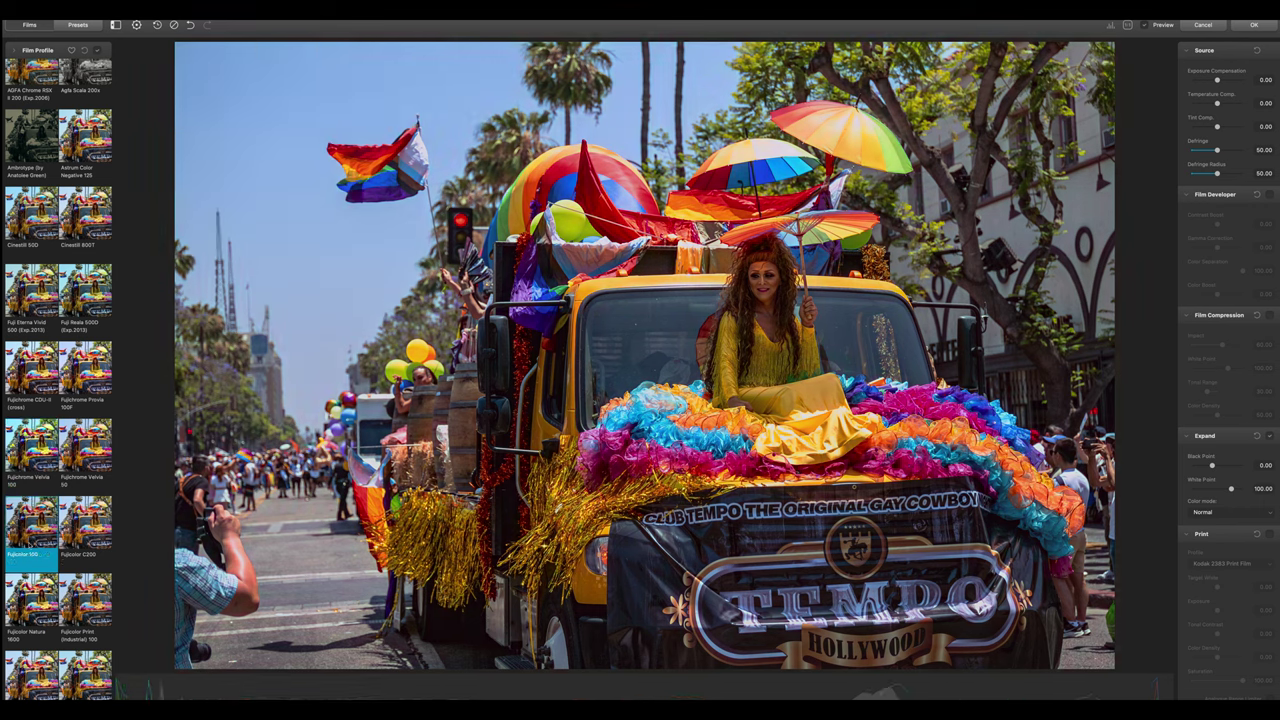
pyautogui.press('Down')
pyautogui.press('Left')
pyautogui.press('Down')
pyautogui.press('Down')
pyautogui.press('Down')
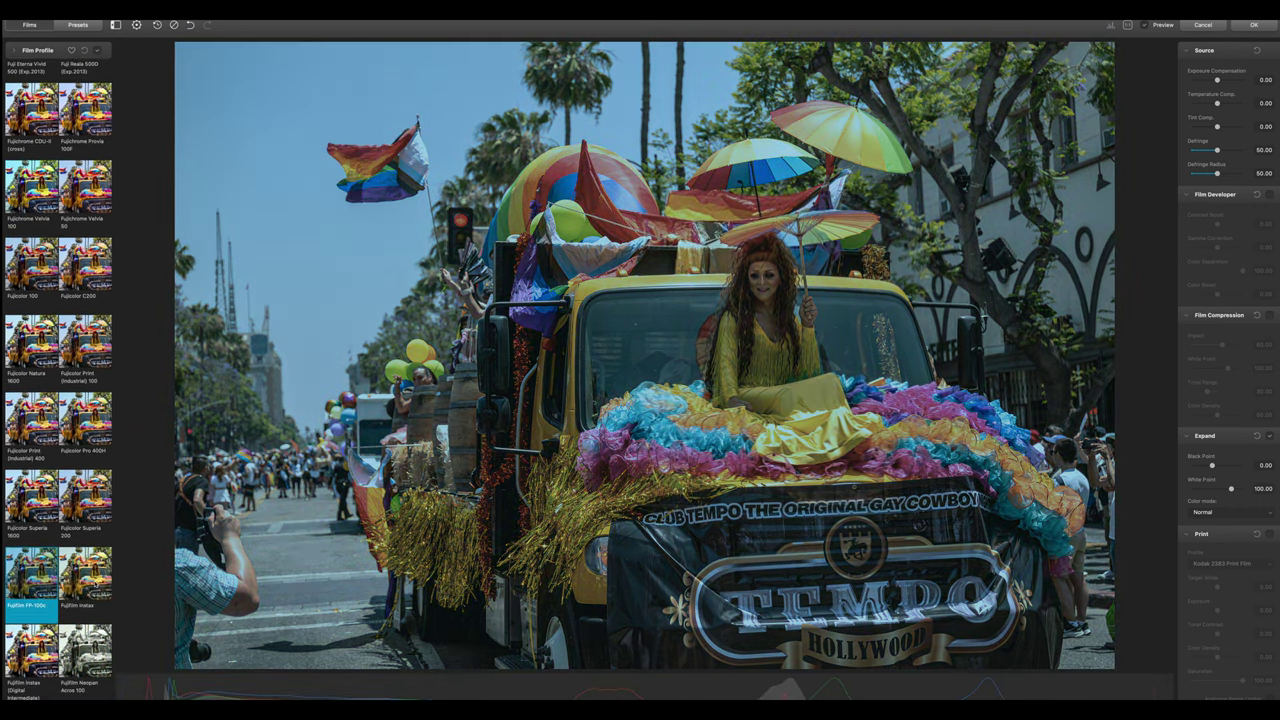
pyautogui.press('Down')
pyautogui.press('Down')
pyautogui.press('Down')
pyautogui.press('Down')
pyautogui.press('Down')
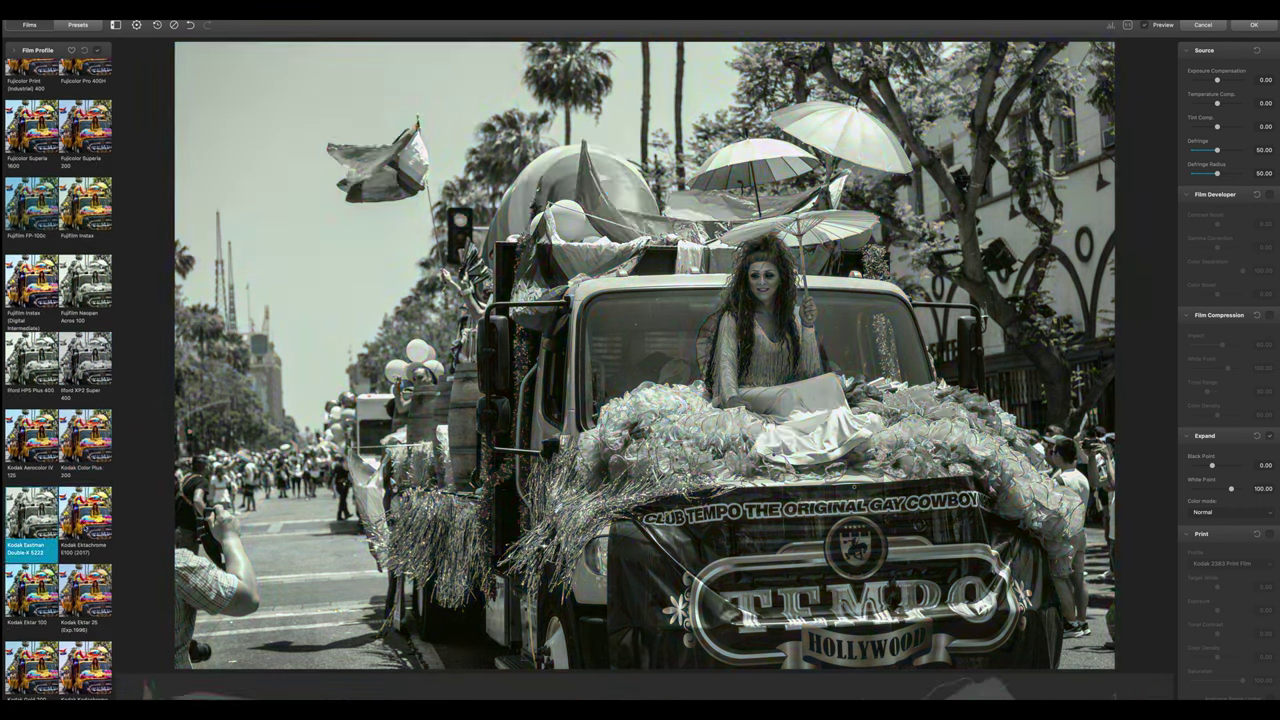
pyautogui.press('Down')
pyautogui.press('Down')
pyautogui.press('Down')
pyautogui.press('Down')
pyautogui.press('Down')
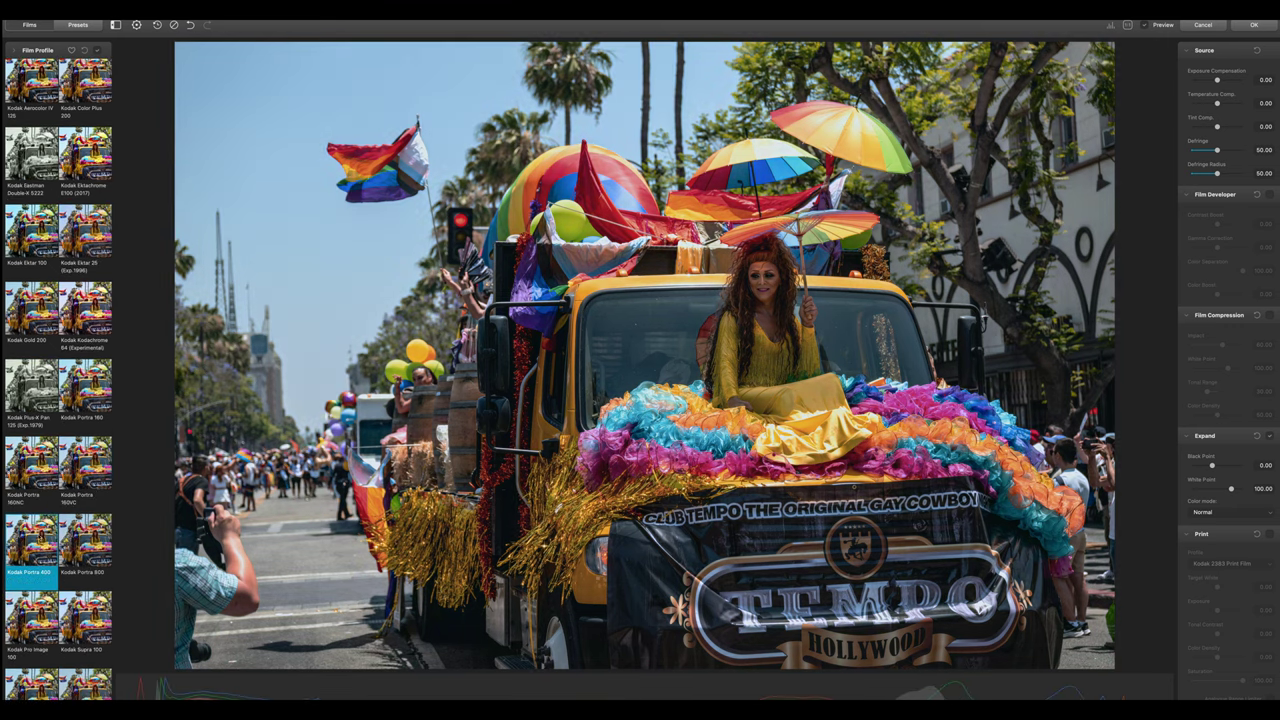
pyautogui.press('Down')
pyautogui.press('Down')
pyautogui.press('Down')
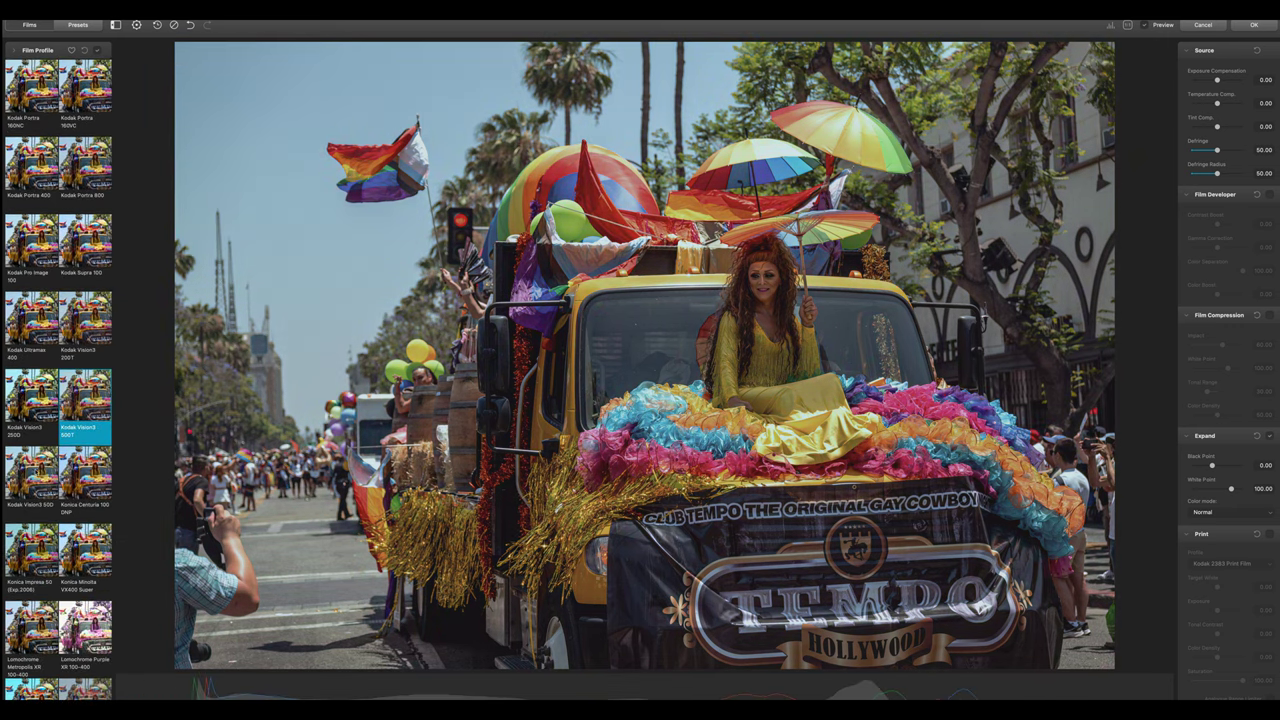
pyautogui.press('Right')
pyautogui.press('Down')
pyautogui.press('Down')
pyautogui.press('Down')
pyautogui.press('Down')
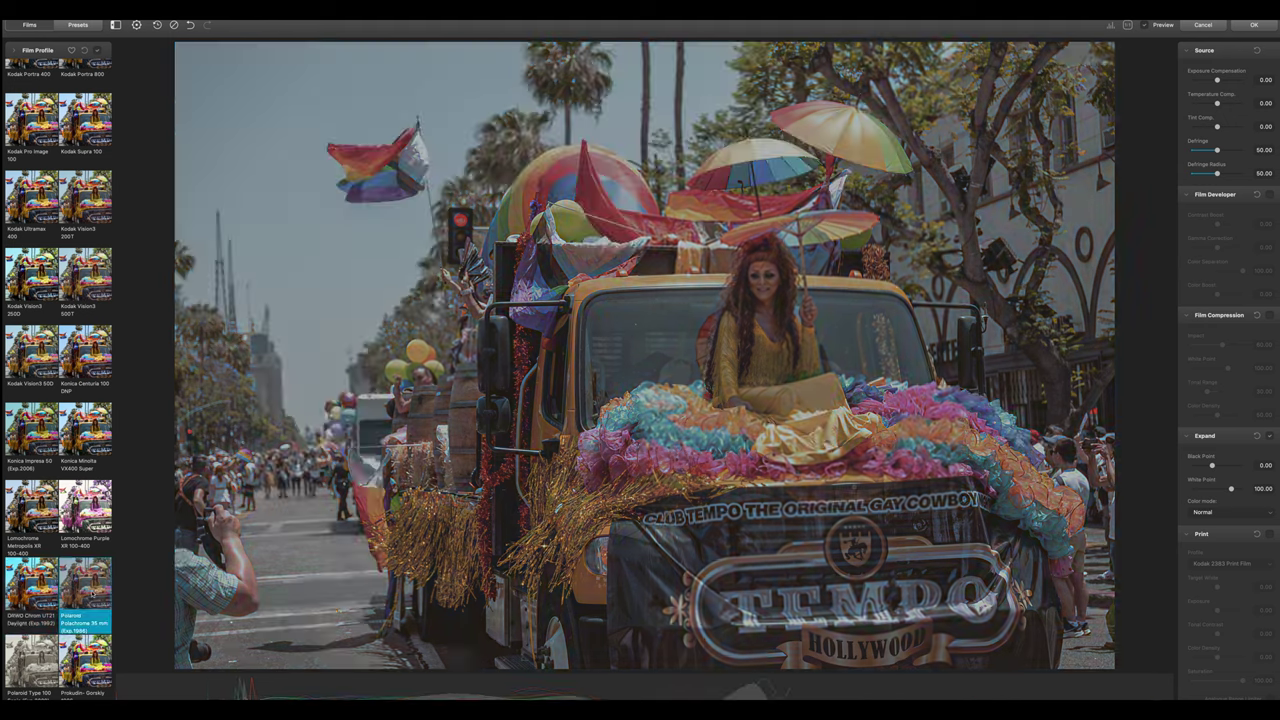
pyautogui.press('Right')
pyautogui.press('Right')
pyautogui.press('Right')
# Go back through the film profiles and choose Kodak Vision3 50D for the parade photo.
pyautogui.press('Up')
pyautogui.press('Up')
pyautogui.press('Up')
pyautogui.press('Up')
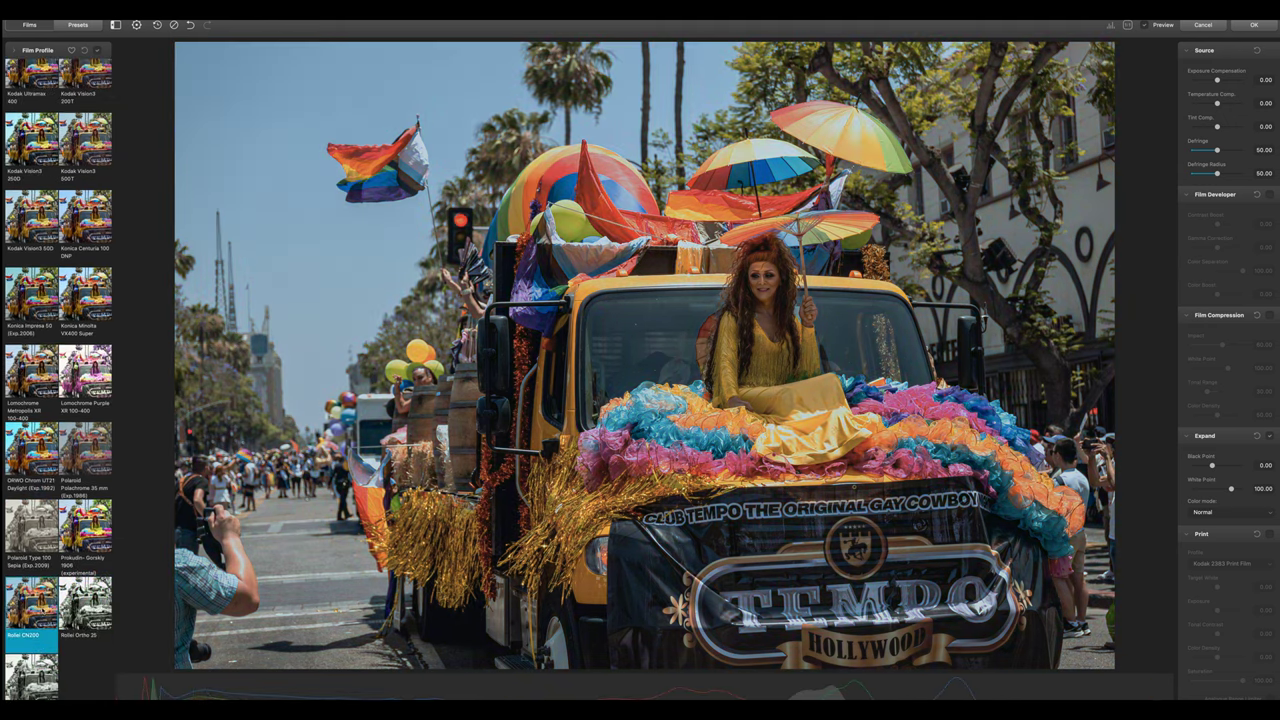
pyautogui.press('Up')
pyautogui.press('Up')
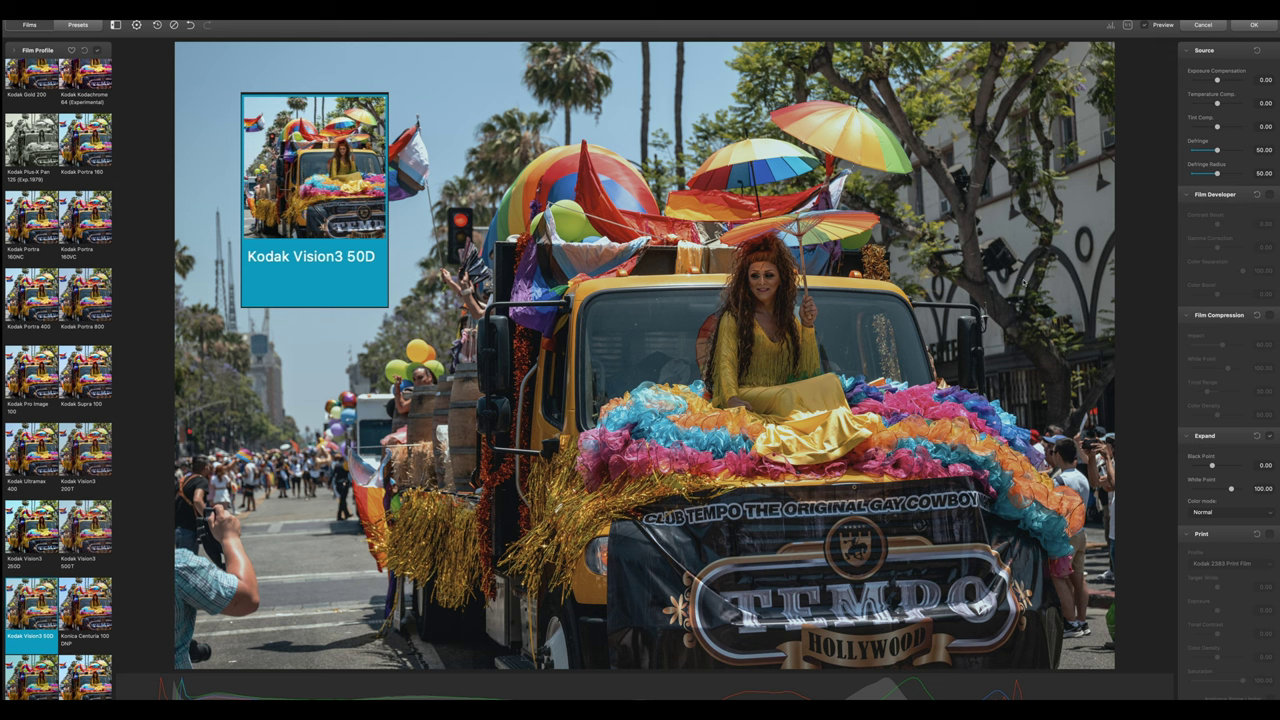
# Enable Film Developer with Contrast Boost -15.76, and set Expand Black Point to -2.93 and White Point to 82.83.
pyautogui.click(1270, 195)
pyautogui.moveTo(1092, 281); pyautogui.dragTo(1082, 282)
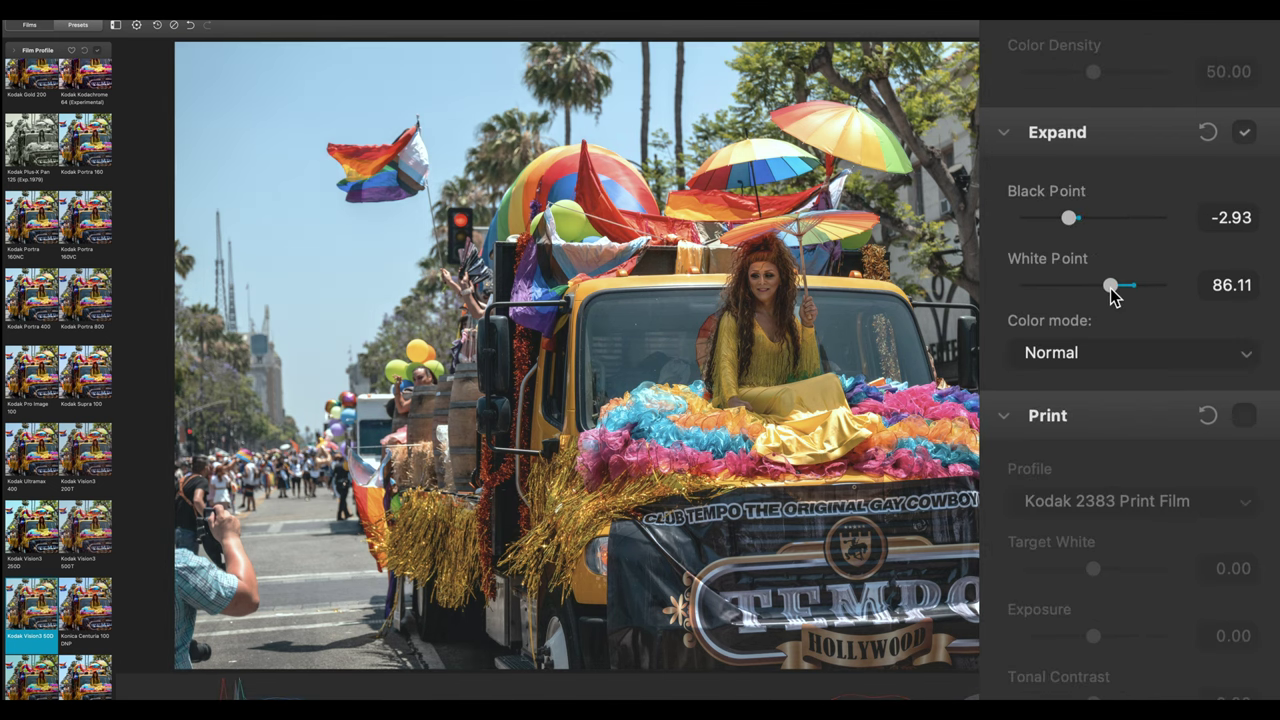
pyautogui.moveTo(1111, 289); pyautogui.dragTo(1106, 292)
# Enable Print, try the Fujifilm 3513 Print Film profile and settle on the Kodak Endura Glossy Paper profile.
pyautogui.scroll(-5, 1106, 296)
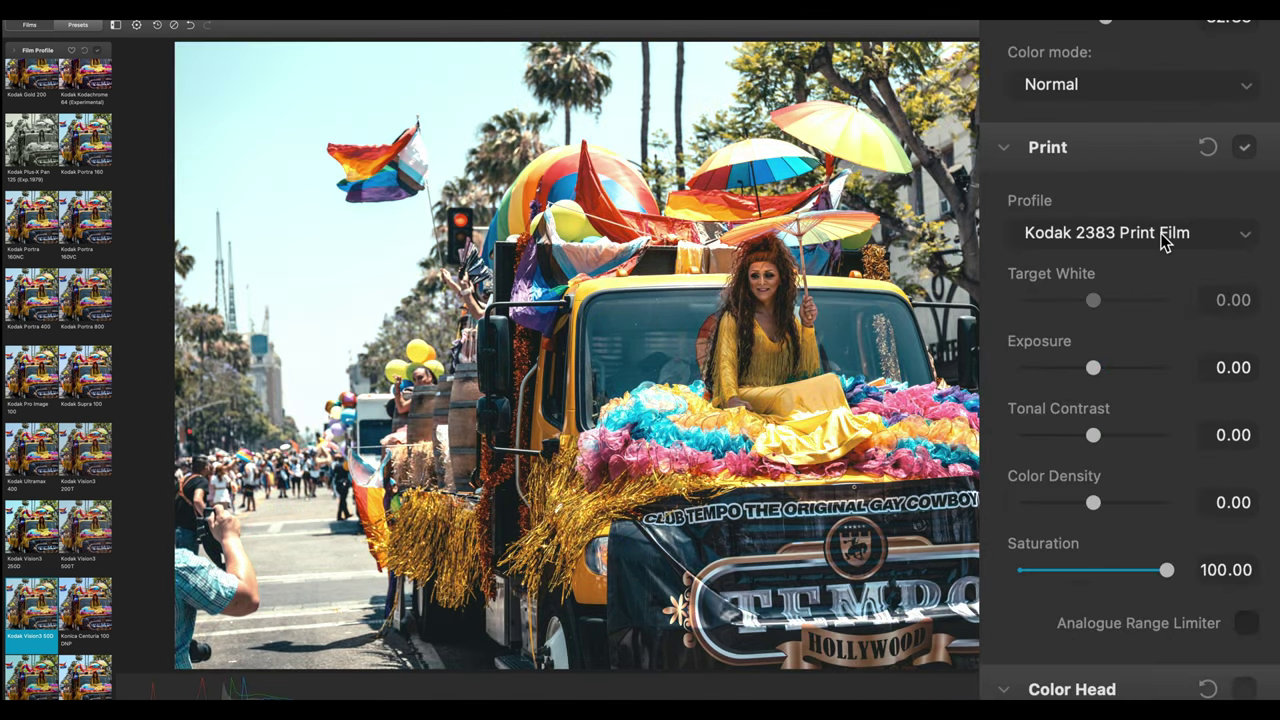
pyautogui.click(1163, 235)
pyautogui.click(1163, 224)
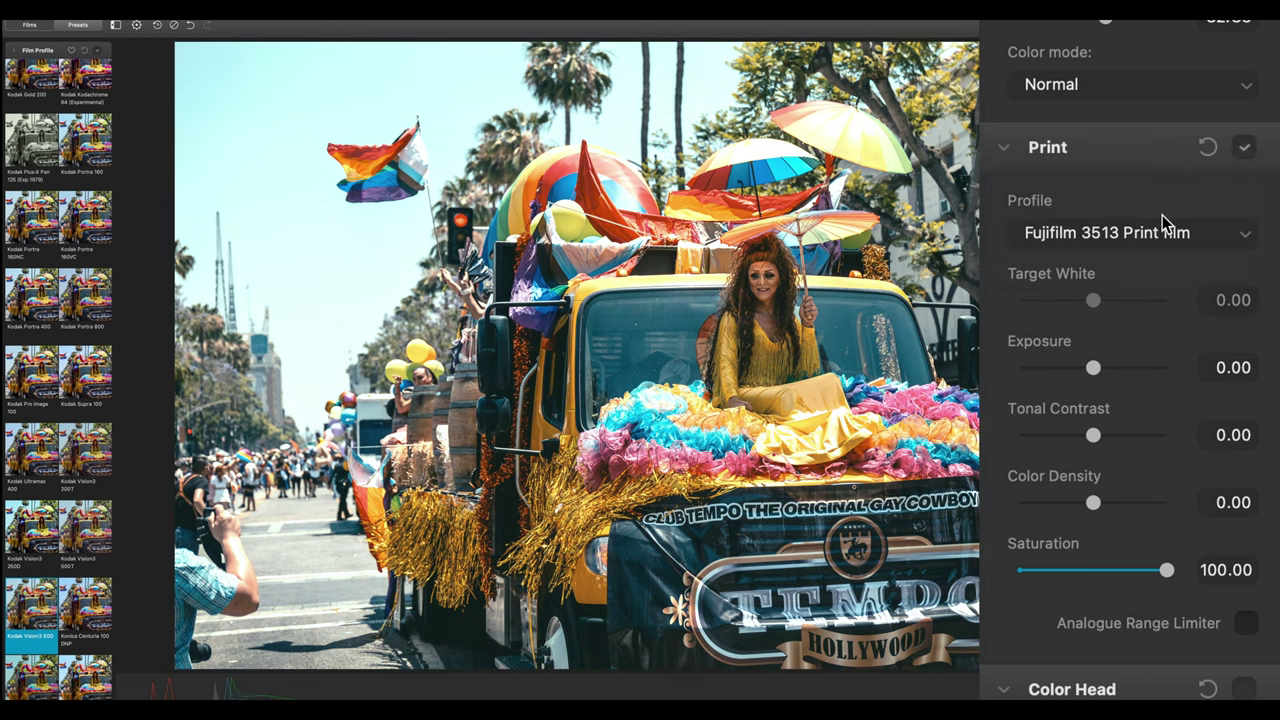
pyautogui.scroll(-10, 1243, 514)
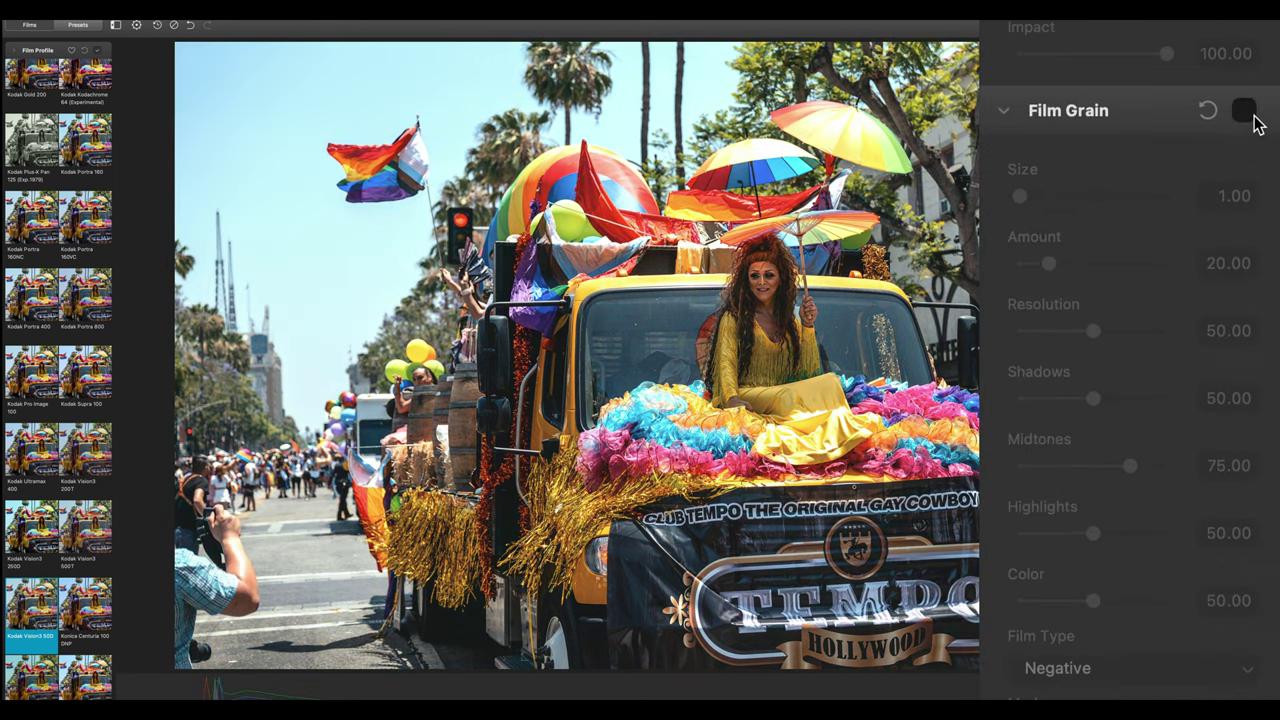
# Enable Film Grain and increase its Size, Amount and Resolution while viewing the woman on the truck at close range.
pyautogui.click(1244, 112)
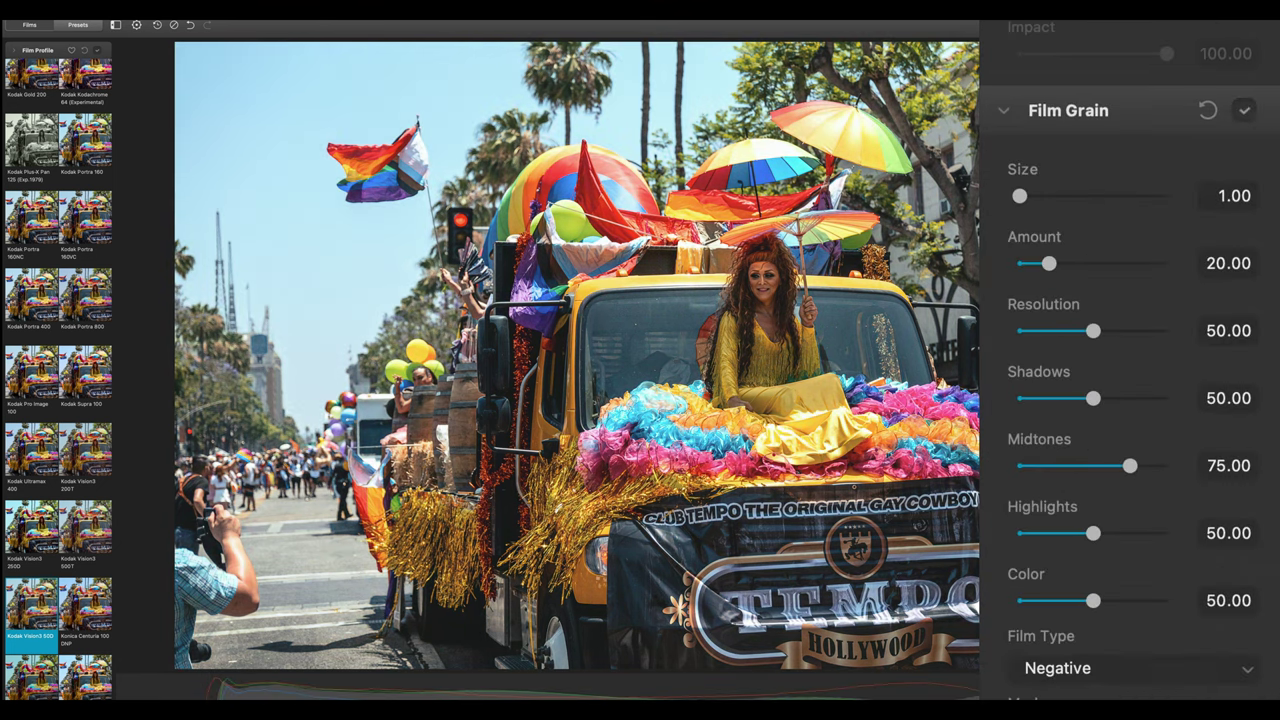
pyautogui.press('super+1')
pyautogui.moveTo(887, 213); pyautogui.dragTo(718, 302)
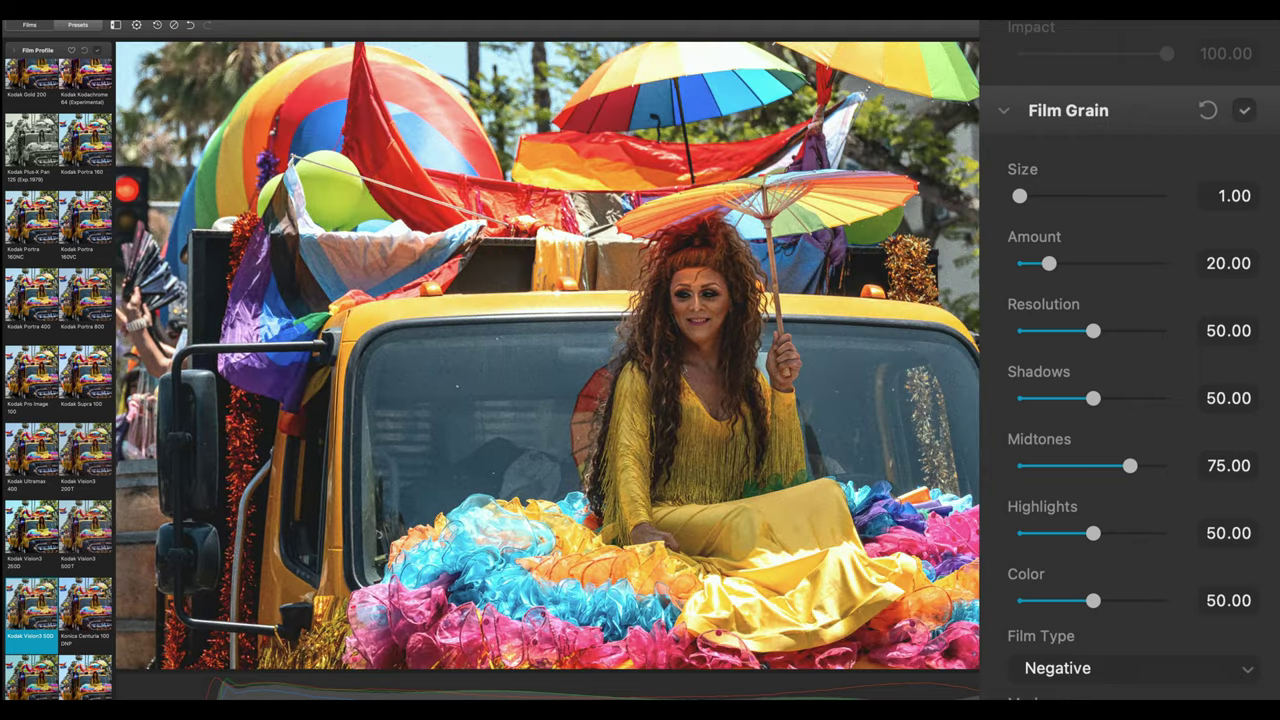
pyautogui.moveTo(1019, 196); pyautogui.dragTo(1076, 196)
pyautogui.moveTo(1049, 263)
pyautogui.mouseDown()
pyautogui.moveTo(1114, 263)
pyautogui.moveTo(1058, 263)
pyautogui.mouseUp()
pyautogui.moveTo(1093, 331); pyautogui.dragTo(1127, 331)
# Try the other grain Film Type, return to Negative, and apply the finished film look to the parade photo.
pyautogui.click(1117, 668)
pyautogui.click(1117, 690)
pyautogui.click(1117, 668)
pyautogui.click(1117, 651)
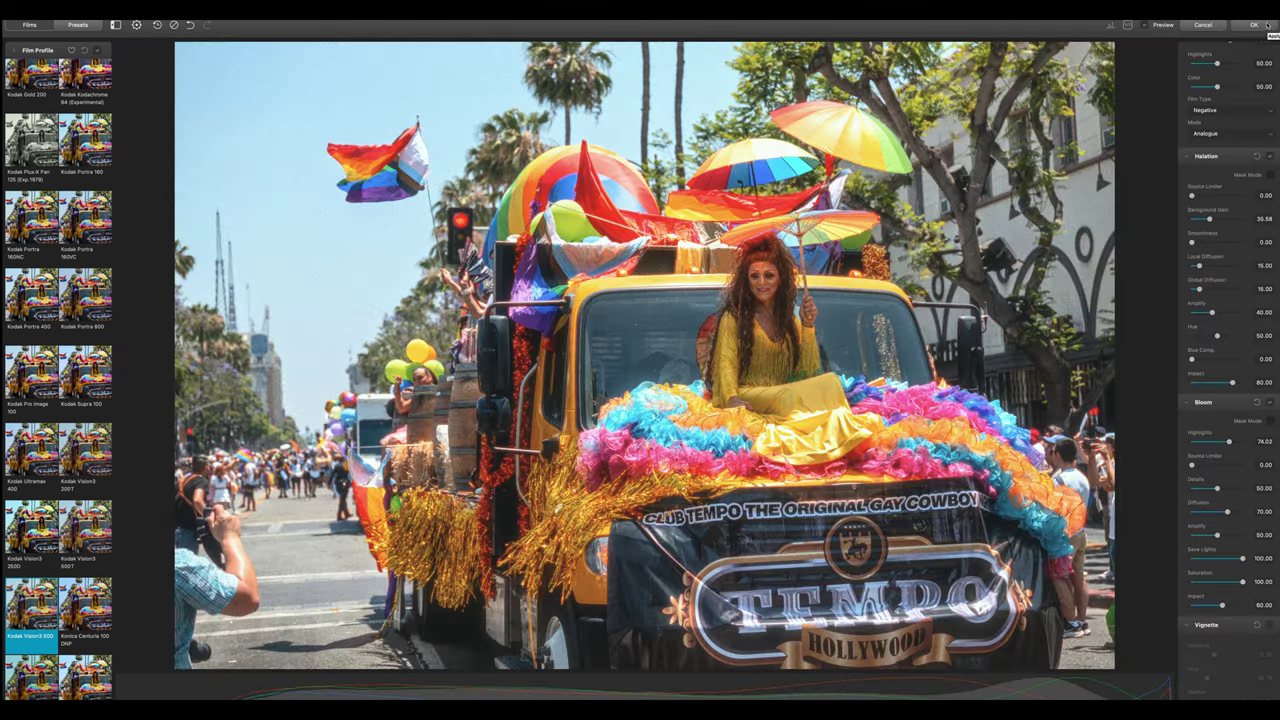
pyautogui.click(1255, 25)
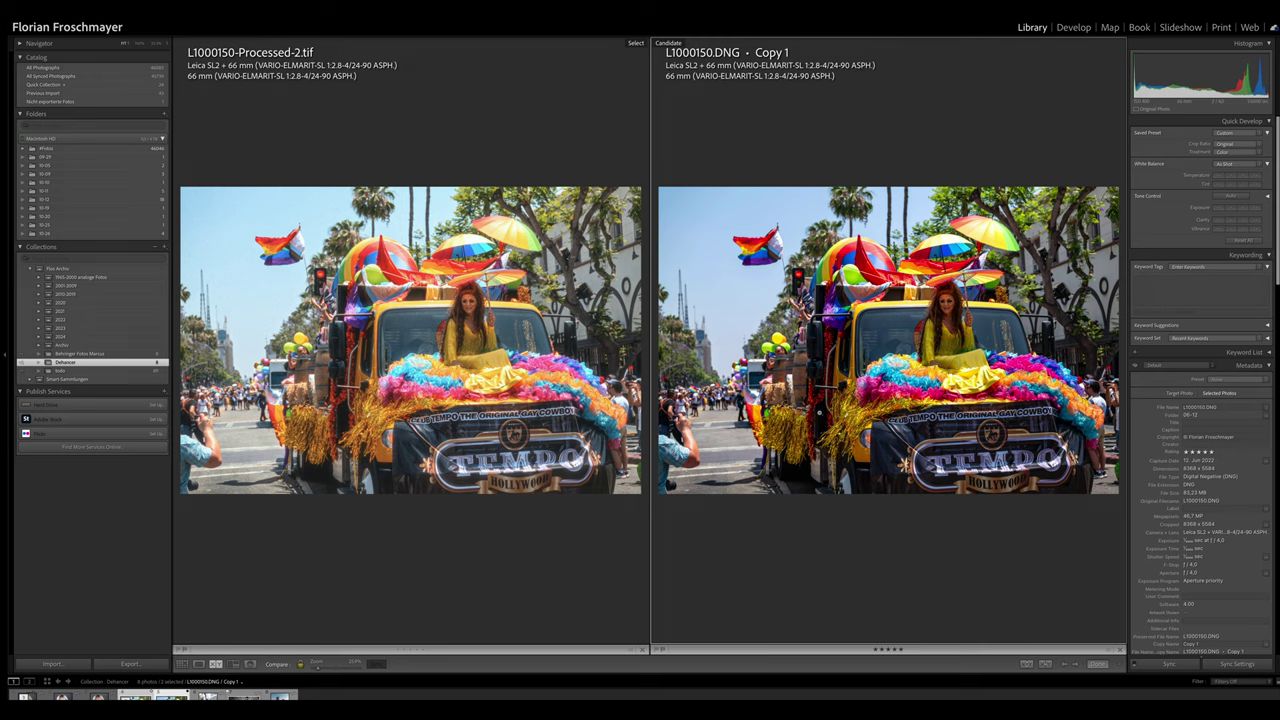
# Compare the processed TIFF with the original copy in Lightroom, examining the woman, the crowd and the flag up close.
pyautogui.click(818, 410)
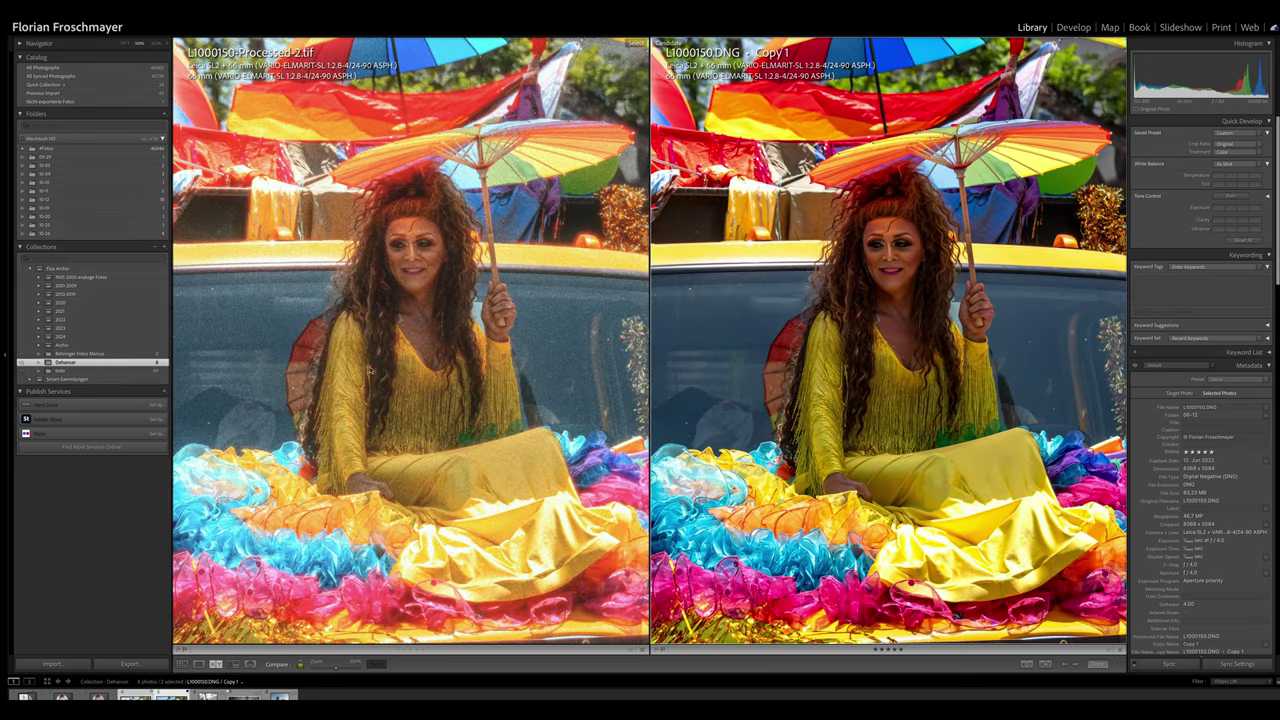
pyautogui.moveTo(396, 294); pyautogui.dragTo(640, 312)
pyautogui.moveTo(190, 385); pyautogui.dragTo(375, 296)
pyautogui.hscroll(-10, 292, 336)
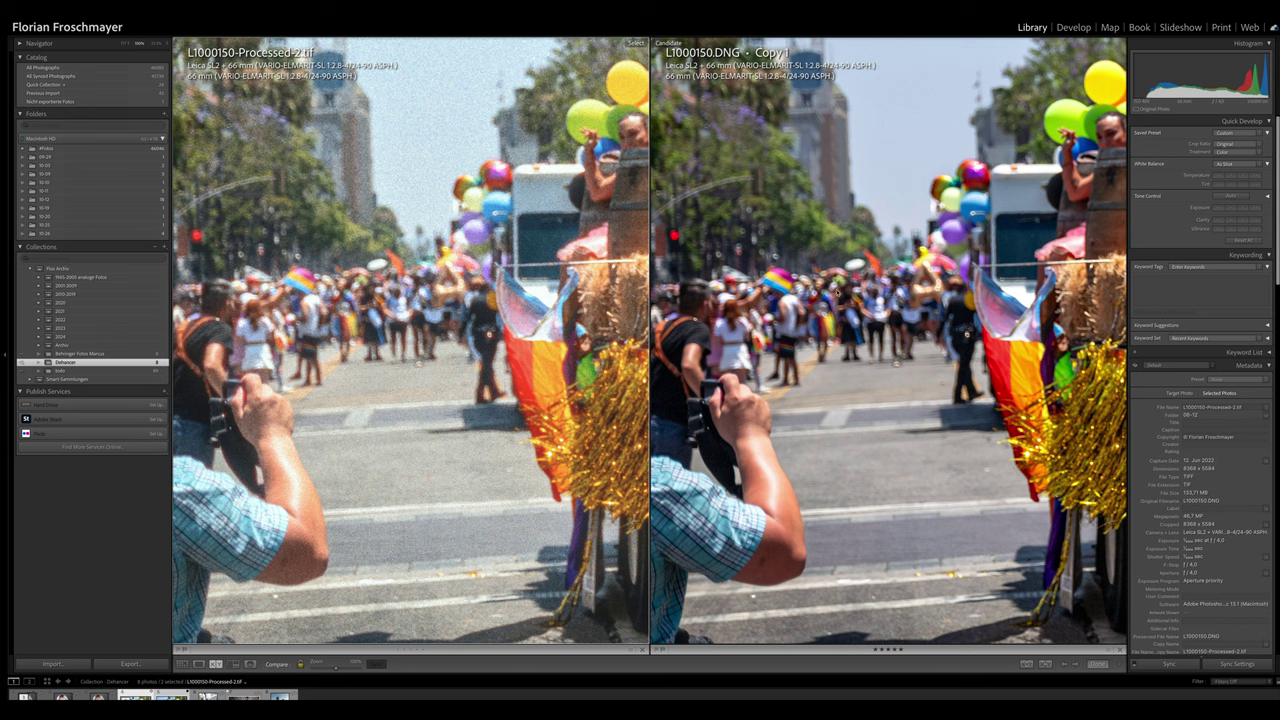
pyautogui.moveTo(837, 292); pyautogui.dragTo(868, 297)
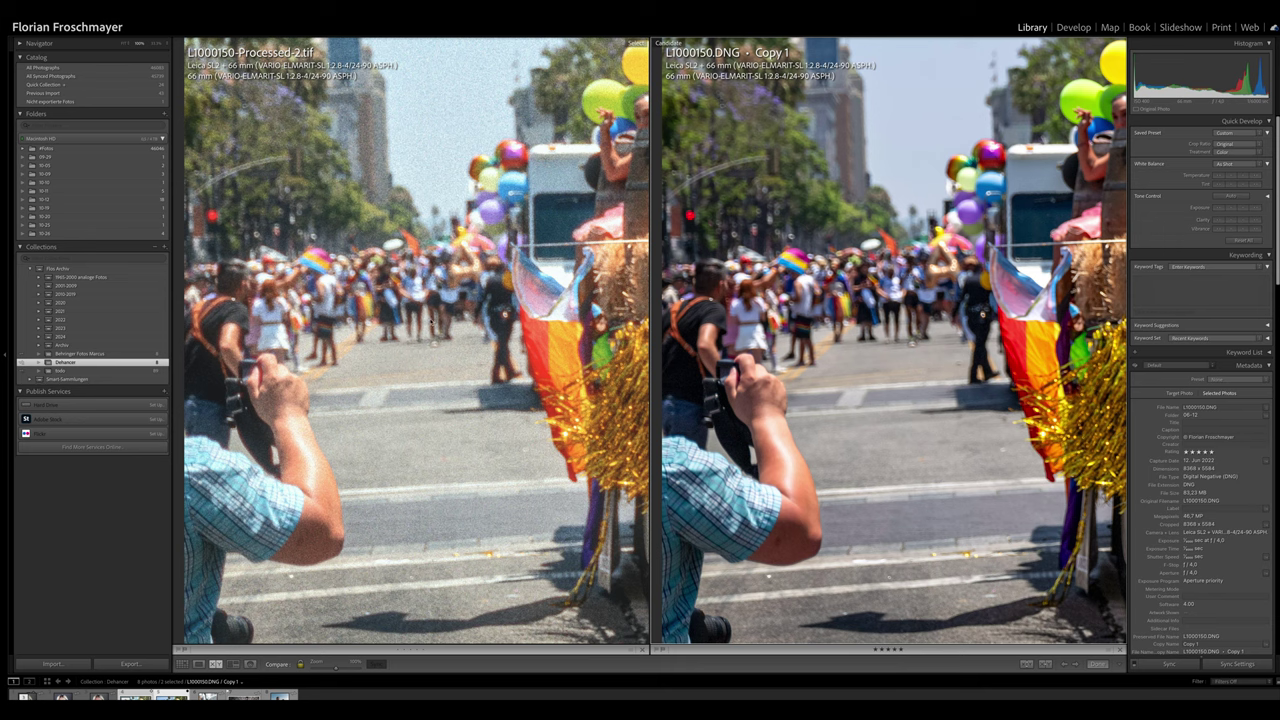
pyautogui.click(437, 321)
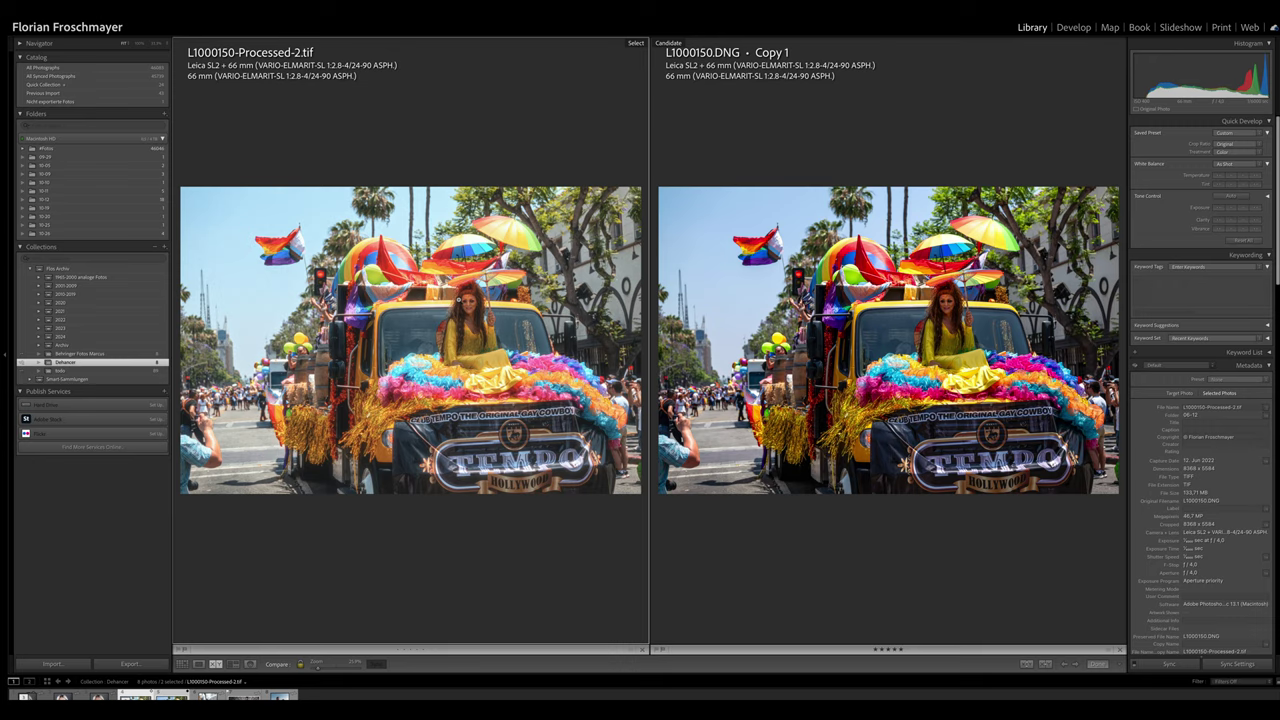
pyautogui.press('z')
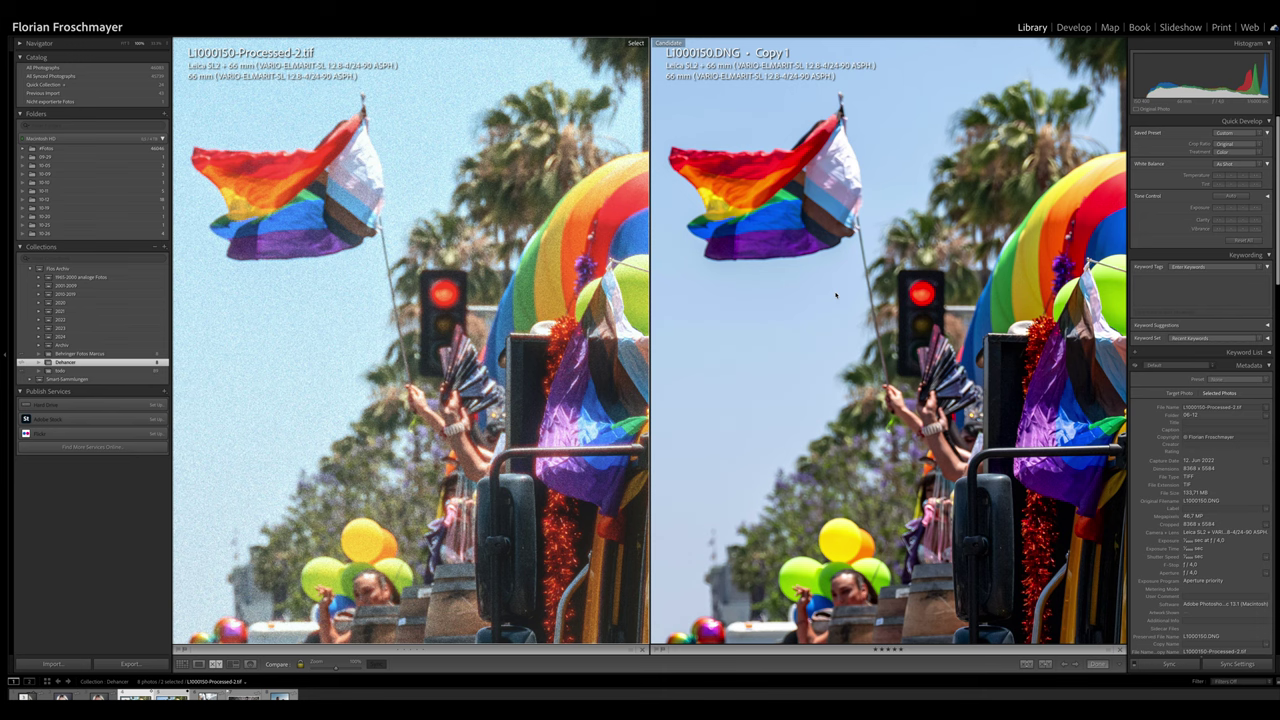
pyautogui.moveTo(839, 295); pyautogui.dragTo(709, 290)
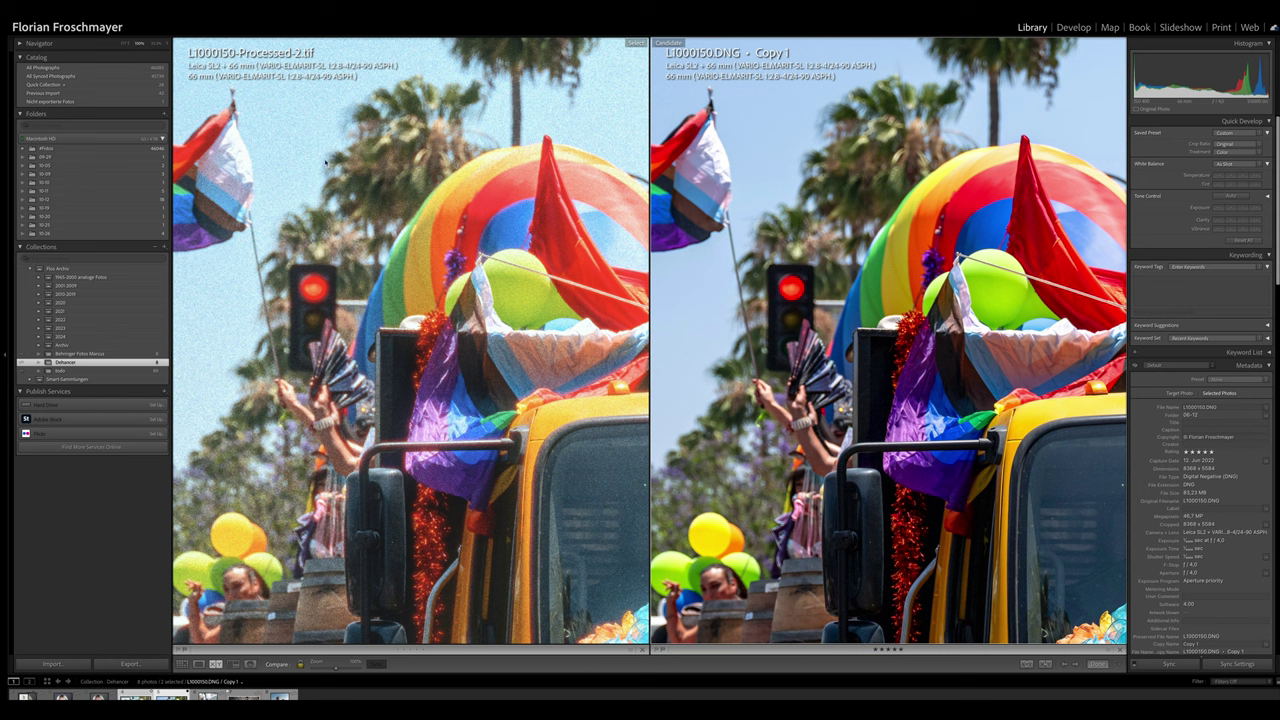
# Open the L1000150.DNG virtual copy in Develop and add Lightroom's own Grain by raising its Amount.
pyautogui.press('d')
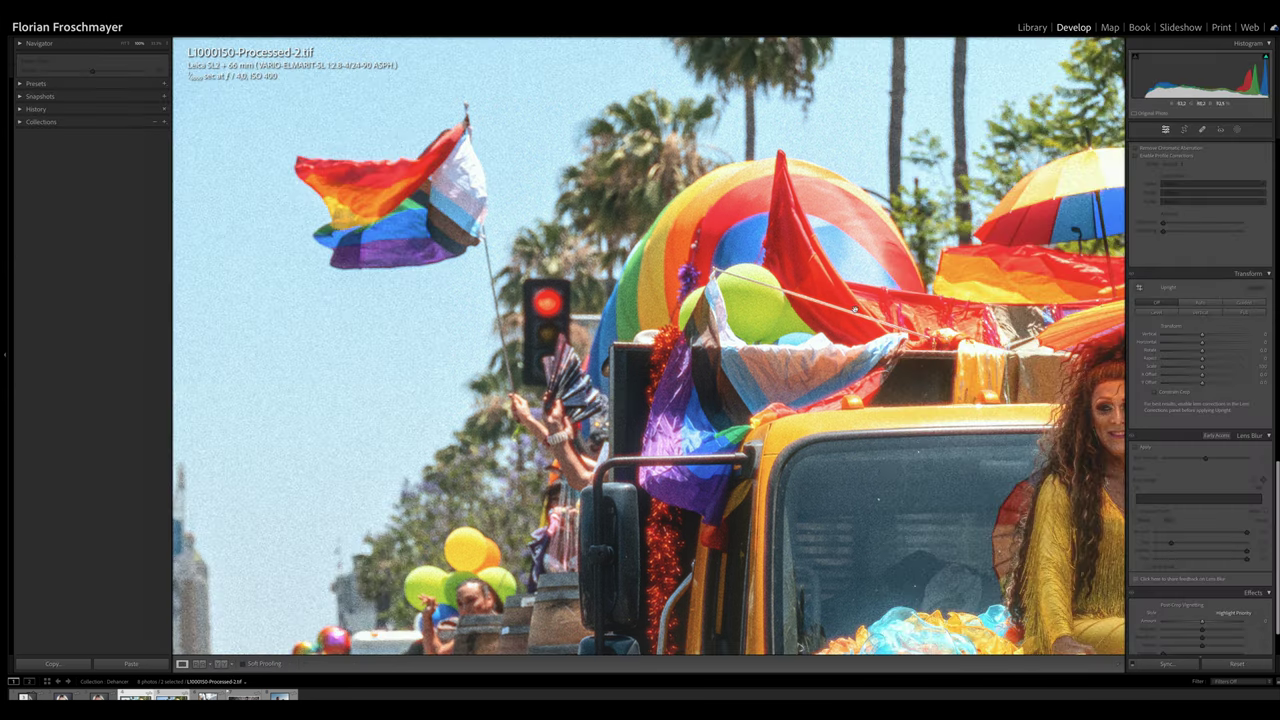
pyautogui.press('Left')
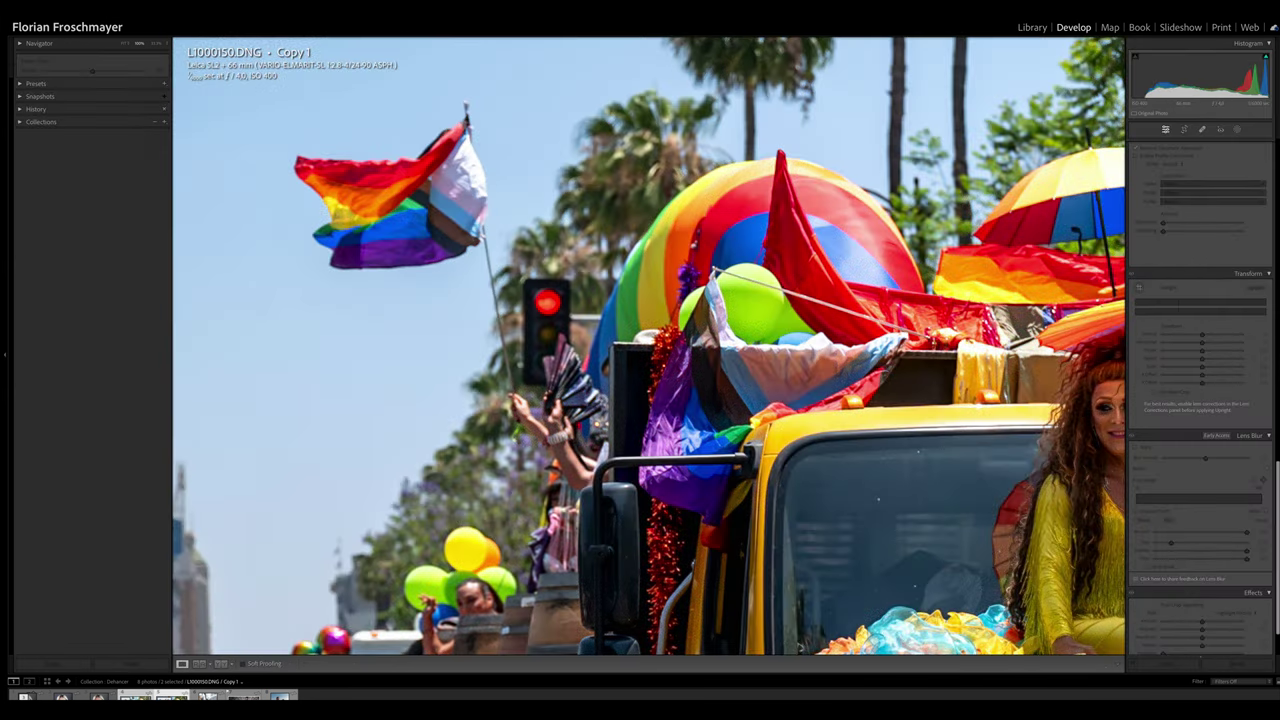
pyautogui.scroll(-2, 1258, 503)
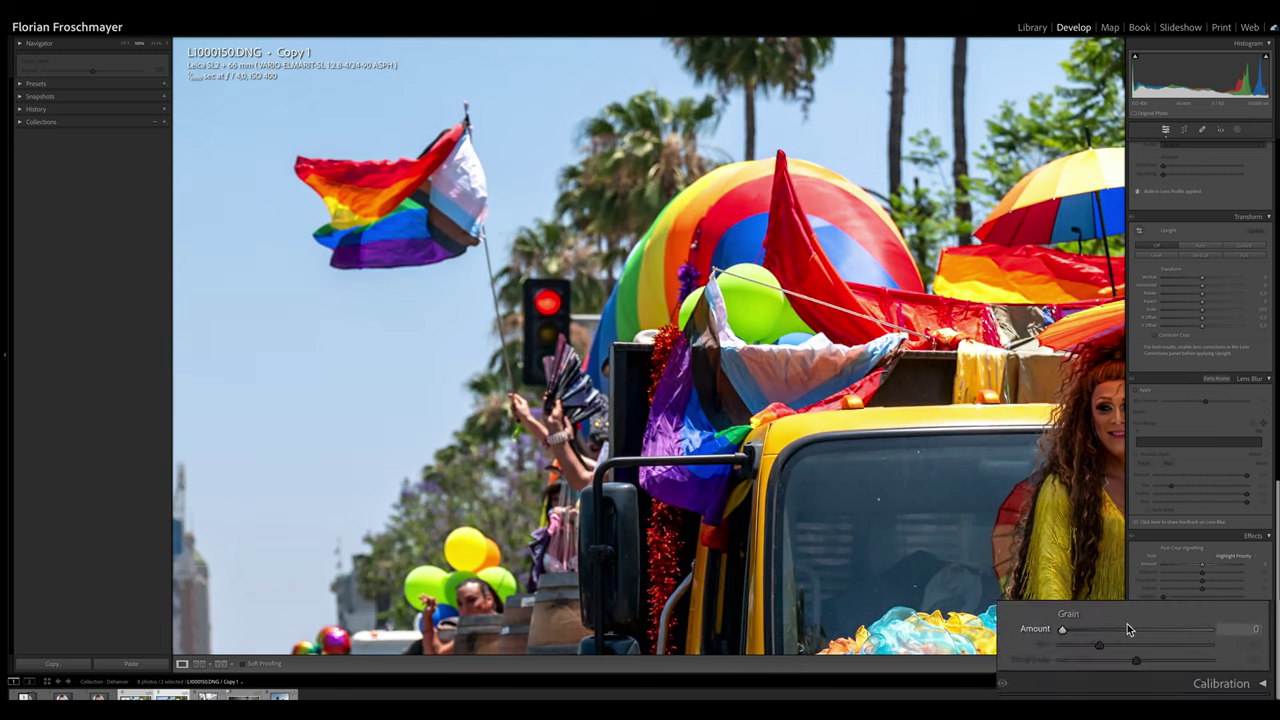
pyautogui.click(1186, 617)
pyautogui.moveTo(1186, 617); pyautogui.dragTo(1213, 617)
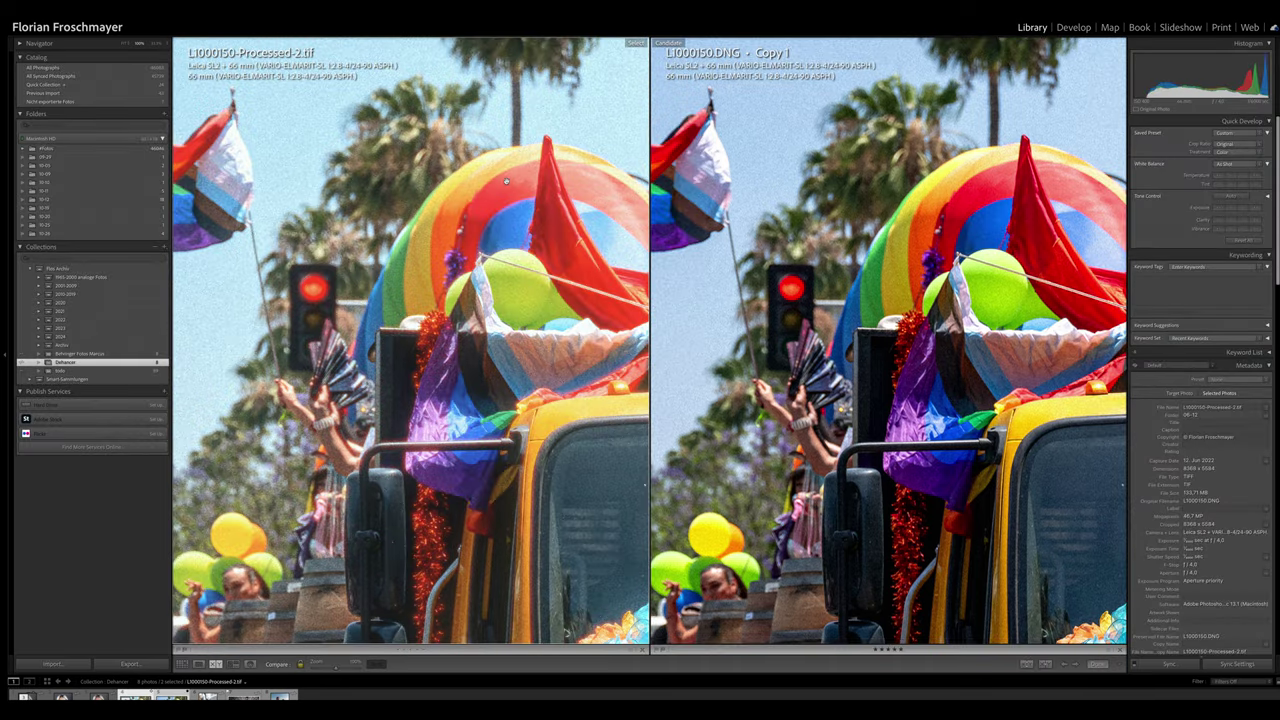
# Compare the grain of the processed TIFF and the original copy side by side around the windshield and the woman.
pyautogui.moveTo(590, 390); pyautogui.dragTo(572, 328)
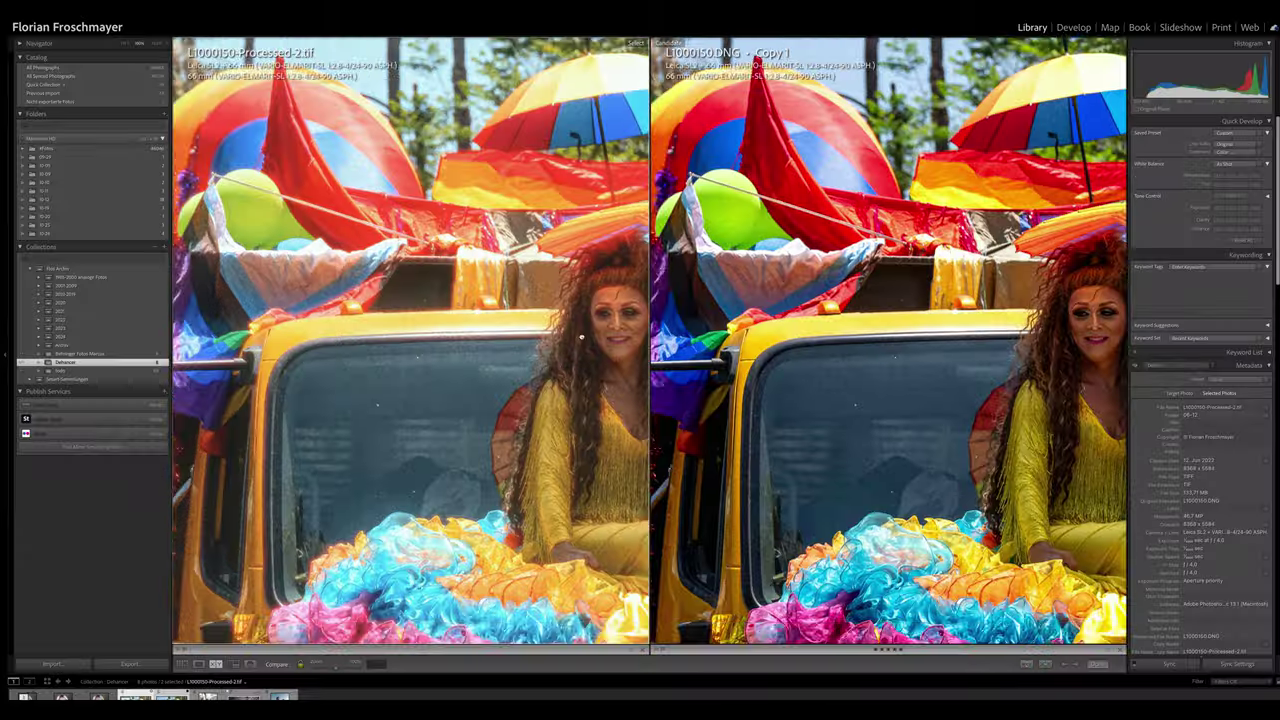
pyautogui.moveTo(566, 342); pyautogui.dragTo(560, 381)
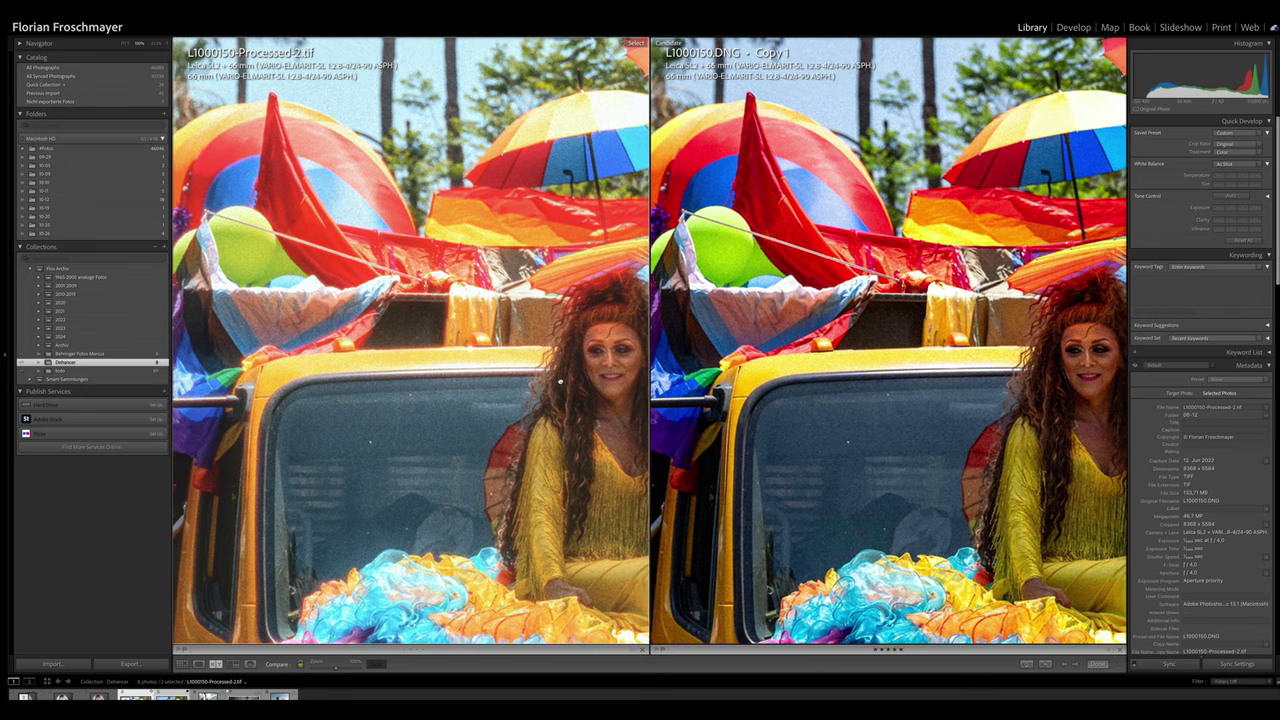
pyautogui.click(566, 386)
pyautogui.moveTo(1063, 143); pyautogui.dragTo(1034, 143)
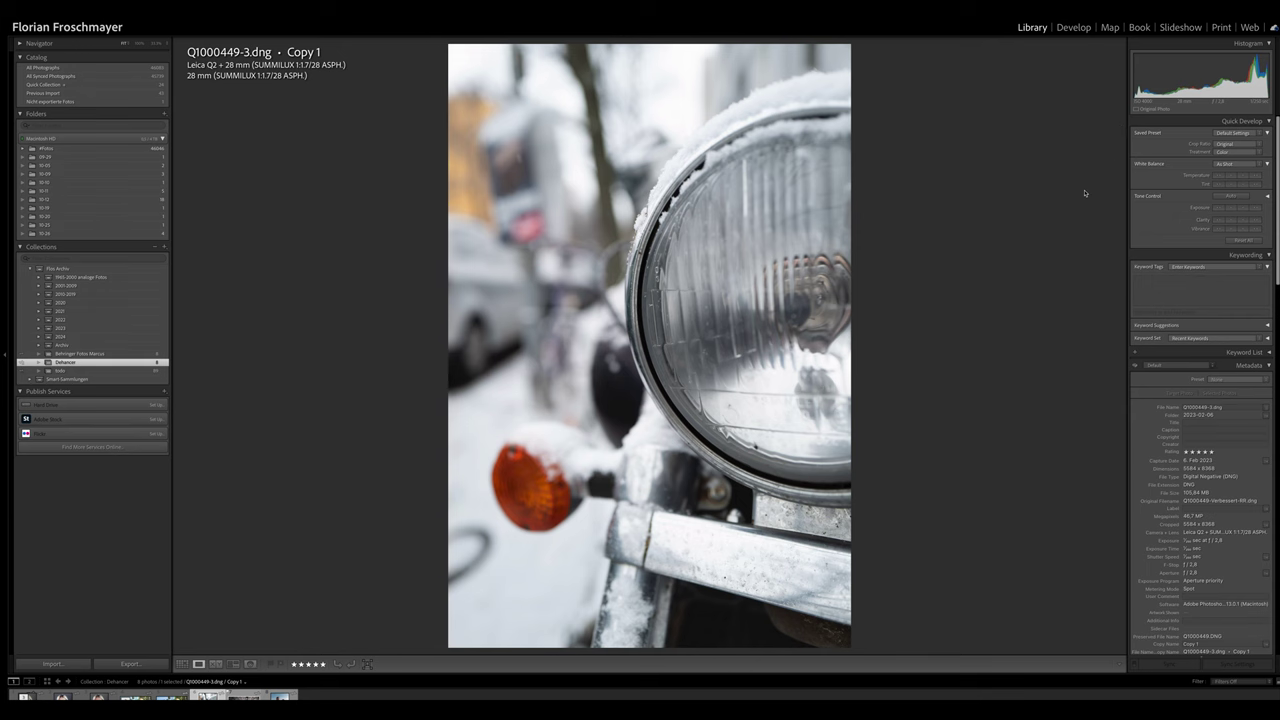
# Send the snowy headlight photo Q1000449-3.dng from Lightroom to Dehancer for editing.
pyautogui.rightClick(743, 256)
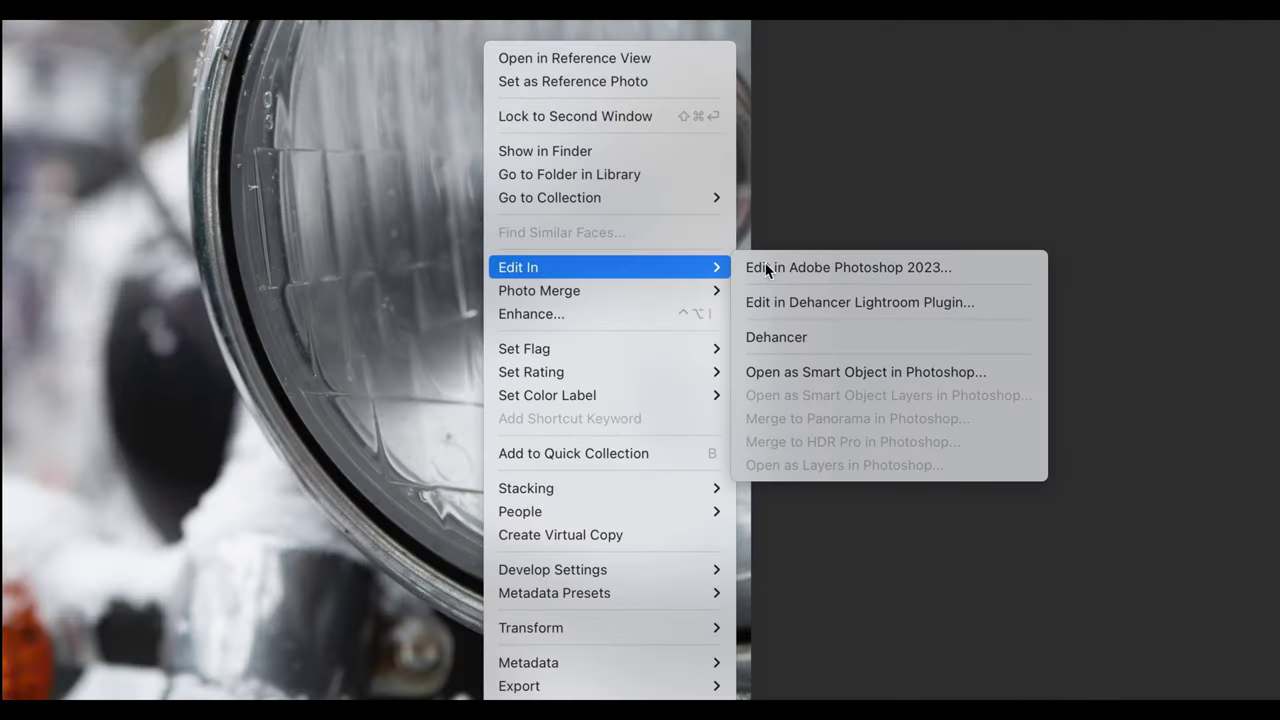
pyautogui.click(851, 337)
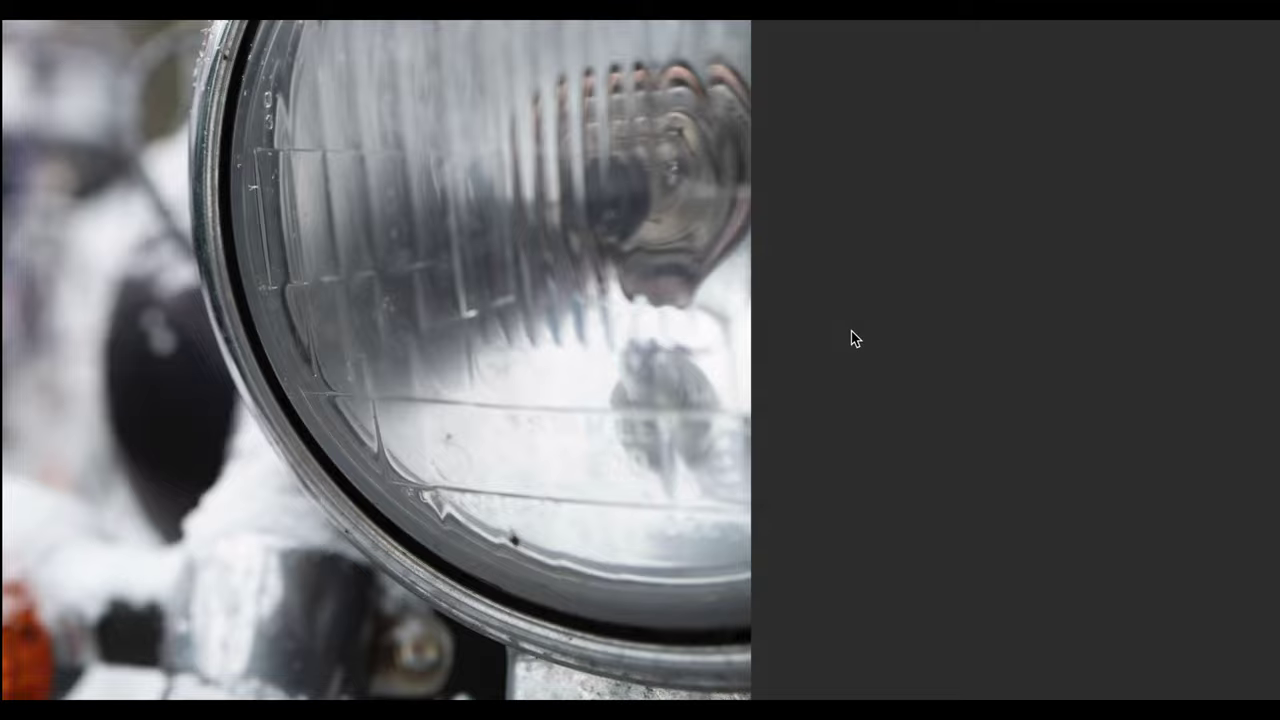
pyautogui.click(937, 480)
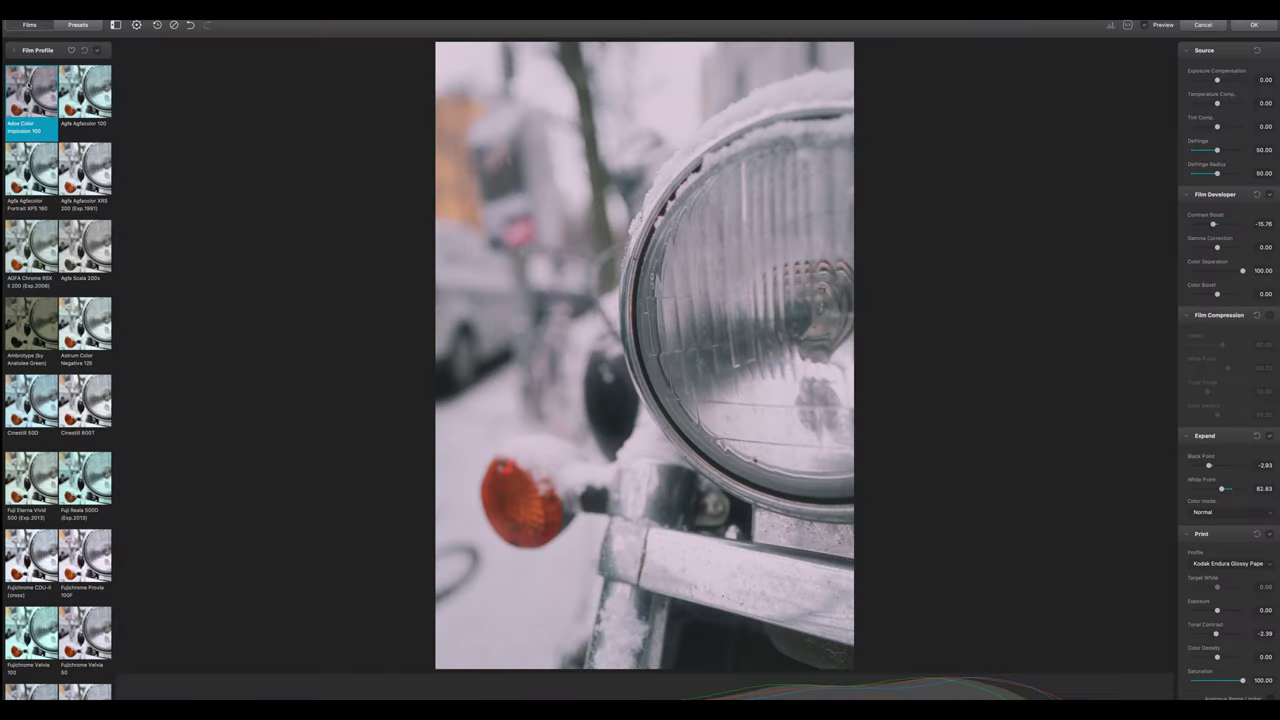
# Preview the film profiles from Adox Color Implosion 100 through Agfa and Cinestill to Fuji Eterna Vivid 500 on the headlight photo.
pyautogui.click(80, 94)
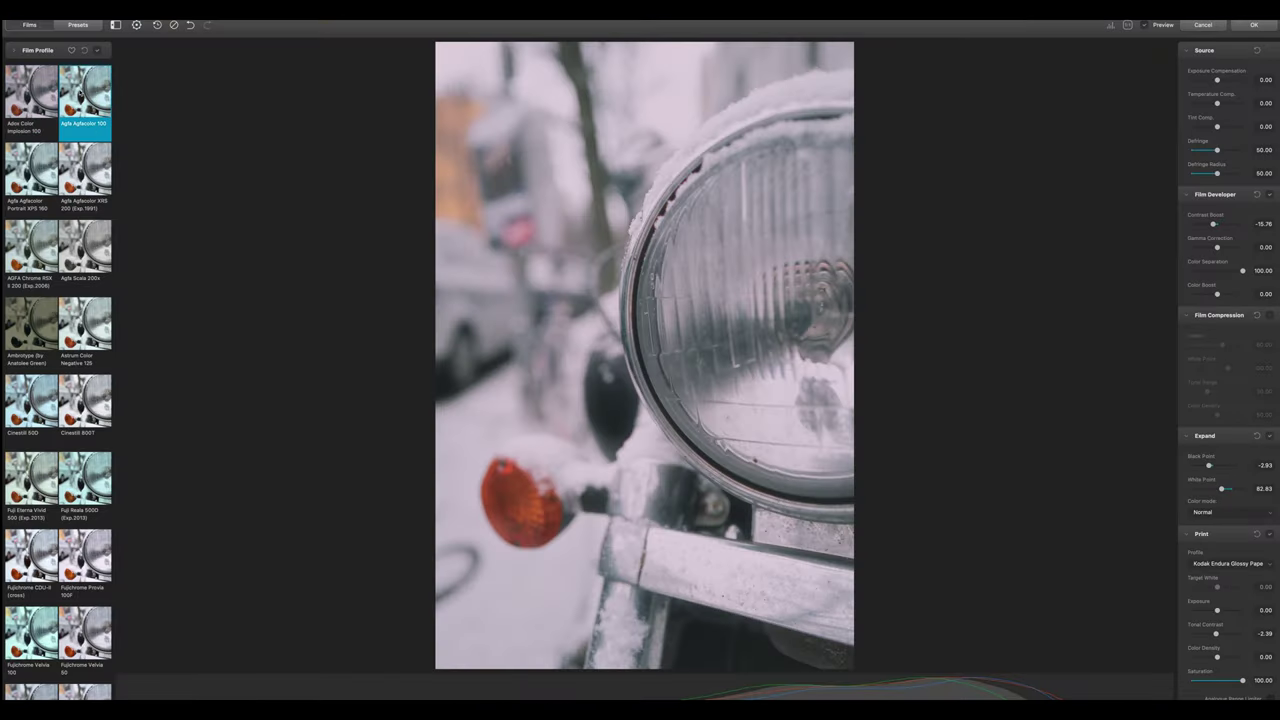
pyautogui.click(24, 112)
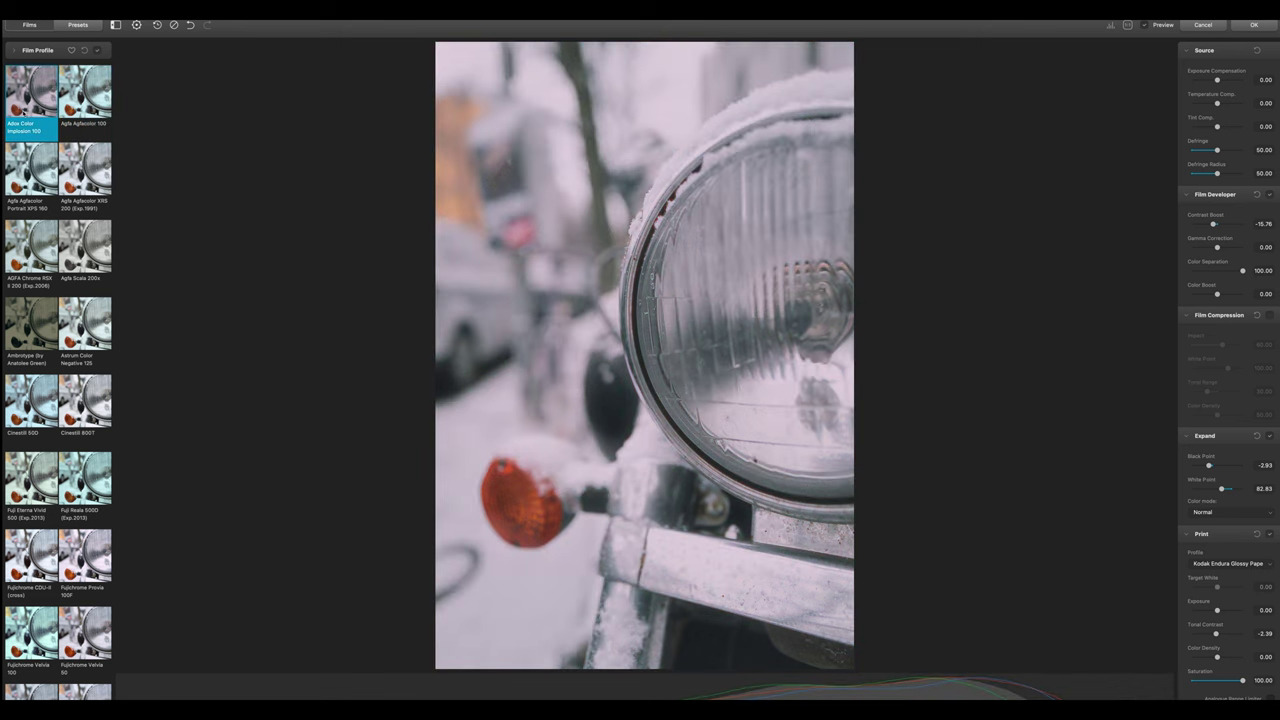
pyautogui.press('Right')
pyautogui.press('Right')
pyautogui.press('Right')
pyautogui.press('Right')
pyautogui.press('Right')
pyautogui.press('Right')
pyautogui.press('Right')
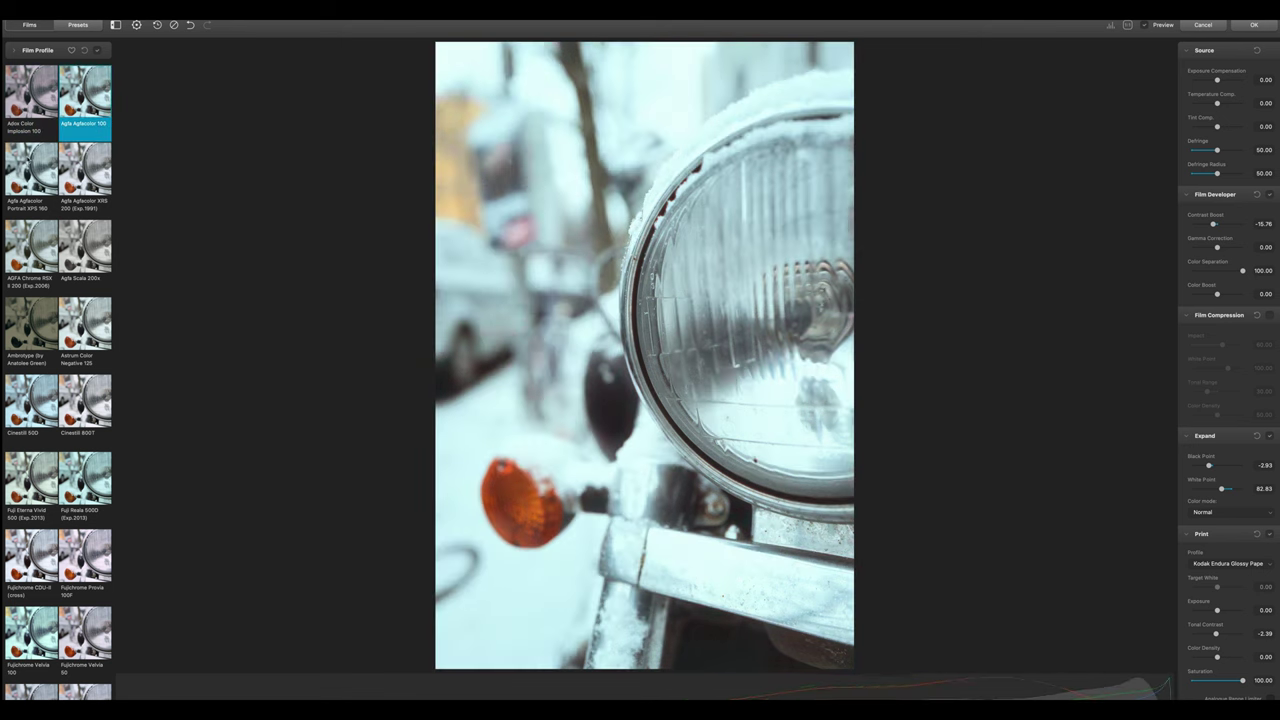
pyautogui.press('Down')
pyautogui.press('Down')
pyautogui.press('Down')
pyautogui.press('Down')
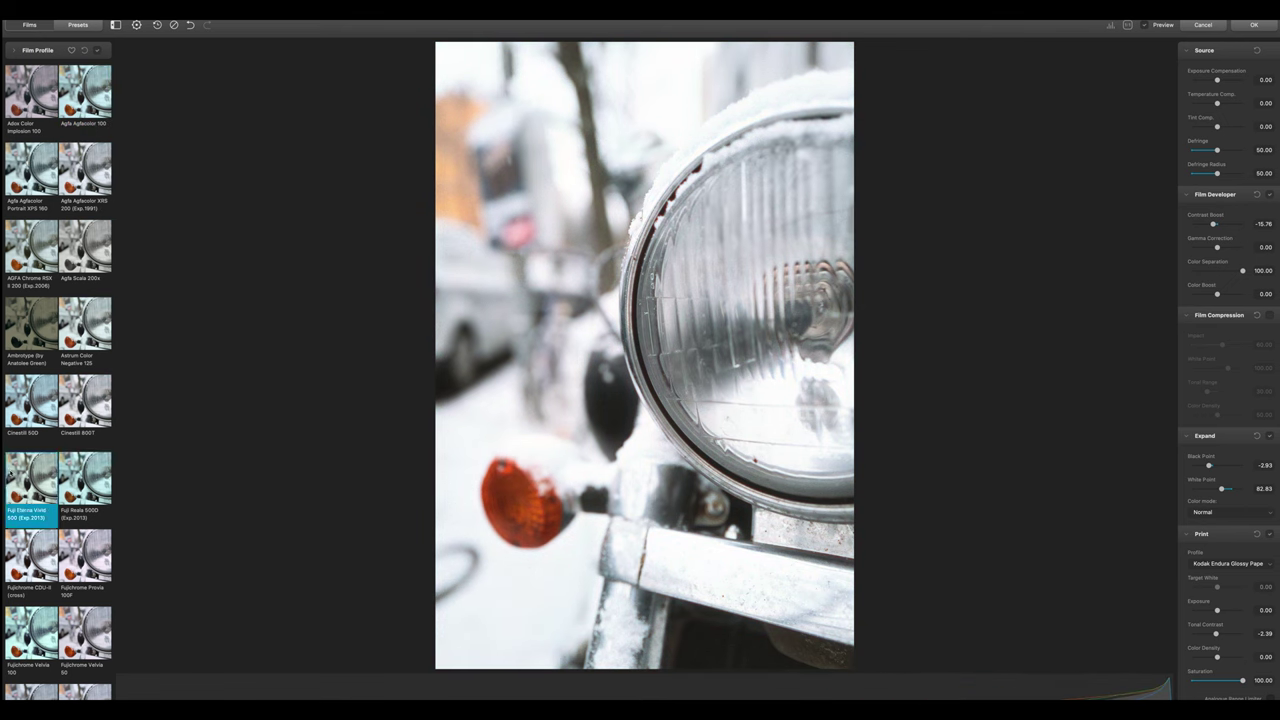
# Preview the Fuji film profiles, including Fujicolor C200, up to Fujifilm Instax (Digital Intermediate).
pyautogui.press('Right')
pyautogui.press('Right')
pyautogui.press('Right')
pyautogui.press('Right')
pyautogui.press('Right')
pyautogui.press('Right')
pyautogui.press('Right')
pyautogui.press('Right')
pyautogui.press('Right')
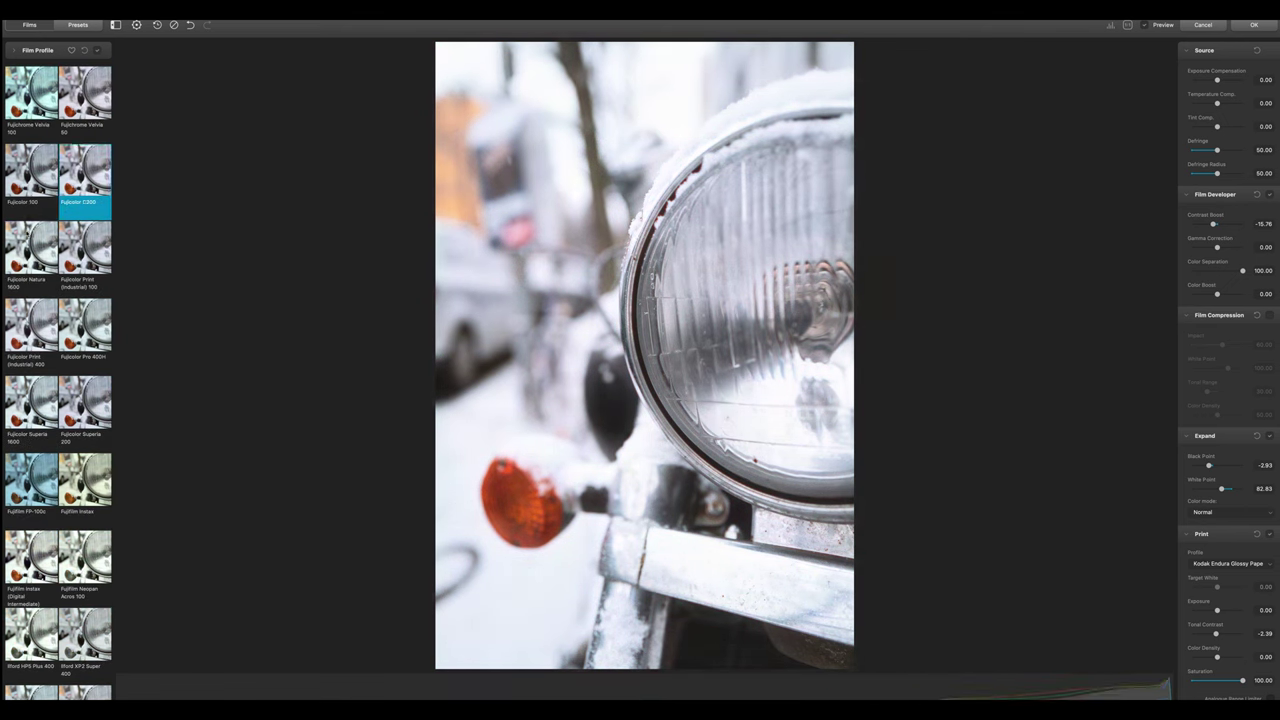
pyautogui.press('Down')
pyautogui.press('Down')
pyautogui.press('Down')
pyautogui.press('Down')
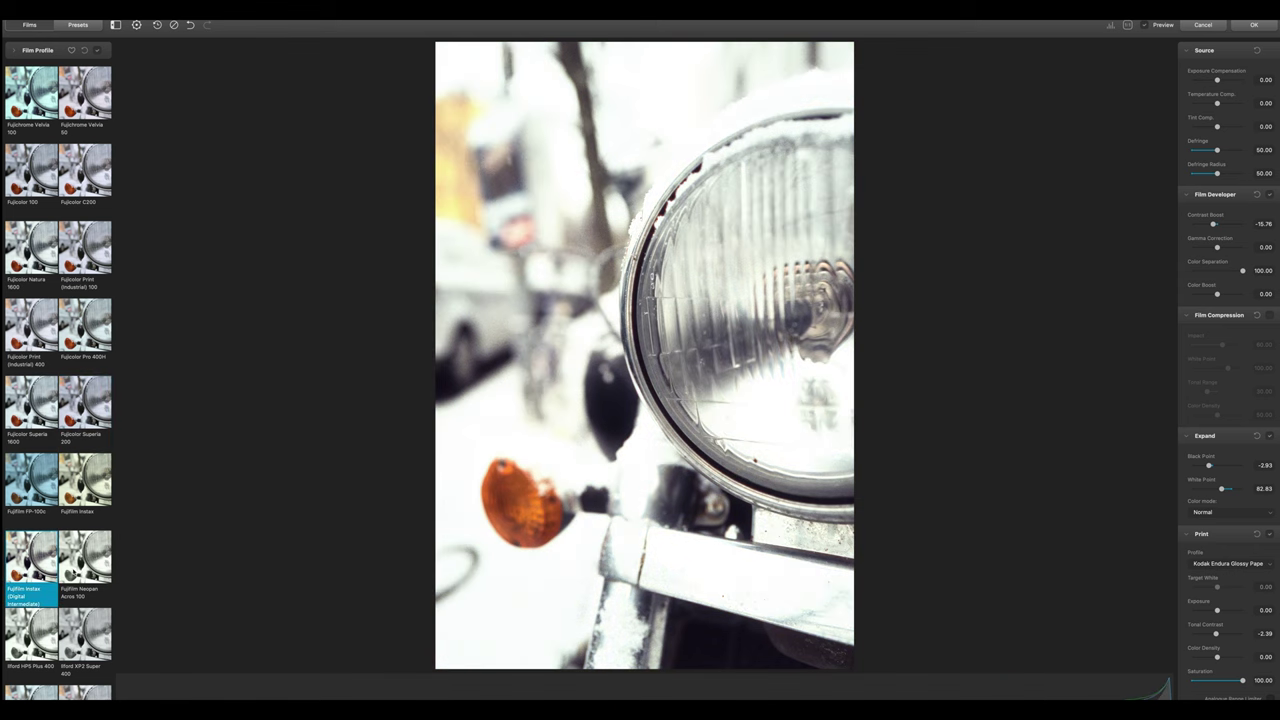
# Preview the Kodak film profiles, including Ektachrome E100 (2017), up to Kodak Portra 800.
pyautogui.press('Right')
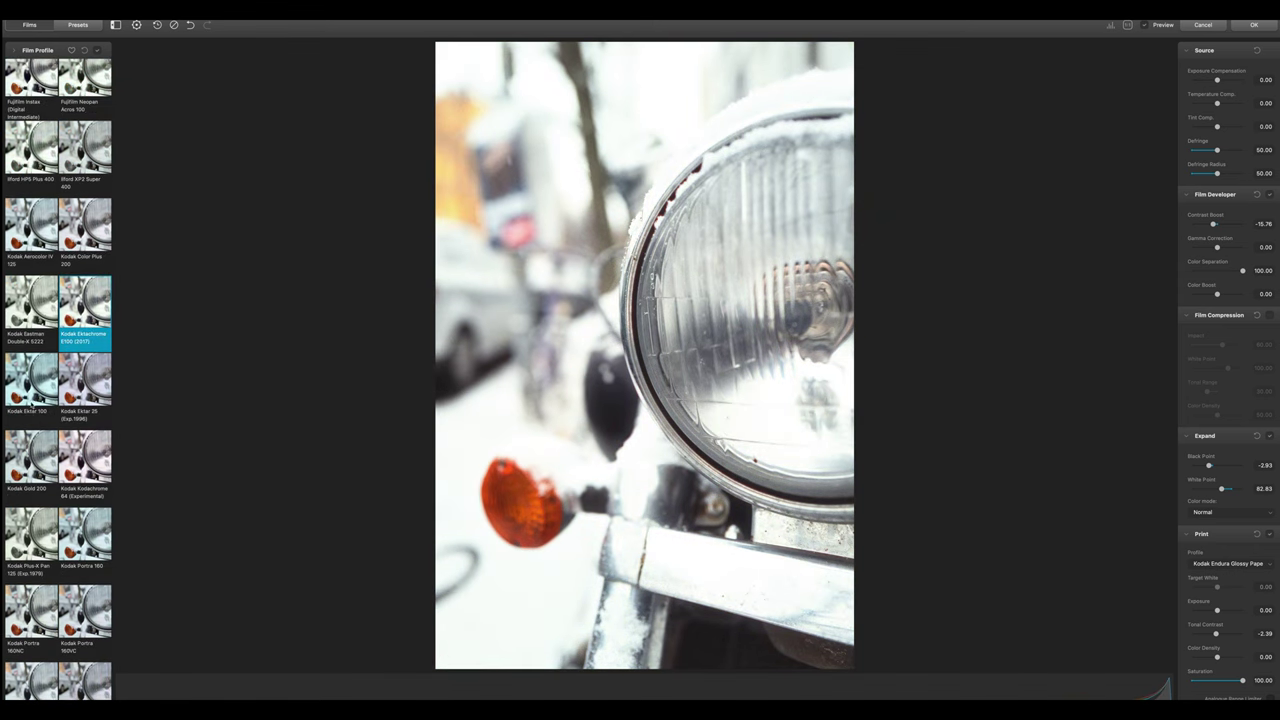
pyautogui.press('Right')
pyautogui.press('Right')
pyautogui.press('Right')
pyautogui.press('Right')
pyautogui.press('Right')
pyautogui.press('Right')
pyautogui.press('Right')
pyautogui.press('Right')
pyautogui.press('Down')
pyautogui.press('Down')
pyautogui.press('Down')
pyautogui.press('Down')
pyautogui.press('Down')
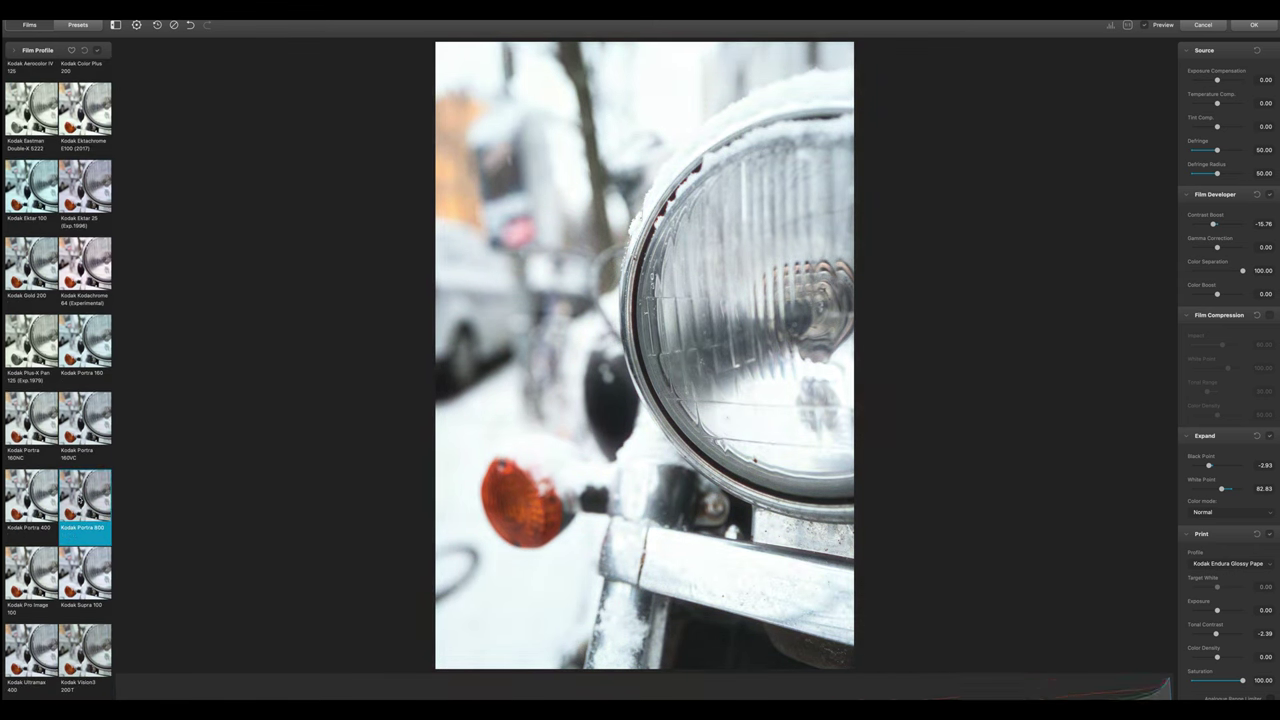
# Preview the remaining film profiles from Kodak Portra 400 through Konica Impresa 50 to Rollei CN200.
pyautogui.press('Left')
pyautogui.press('Down')
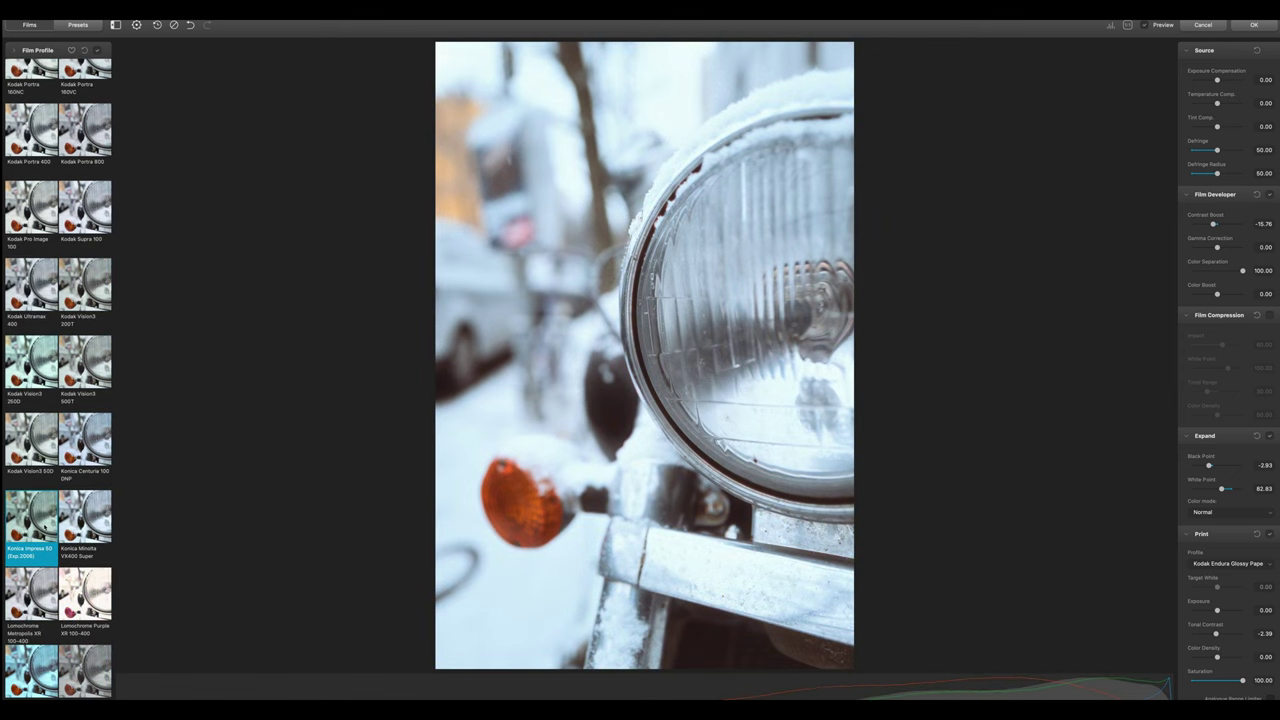
pyautogui.press('Down')
pyautogui.press('Right')
pyautogui.press('Down')
pyautogui.press('Right')
pyautogui.press('Right')
pyautogui.press('Right')
pyautogui.press('Right')
pyautogui.press('Right')
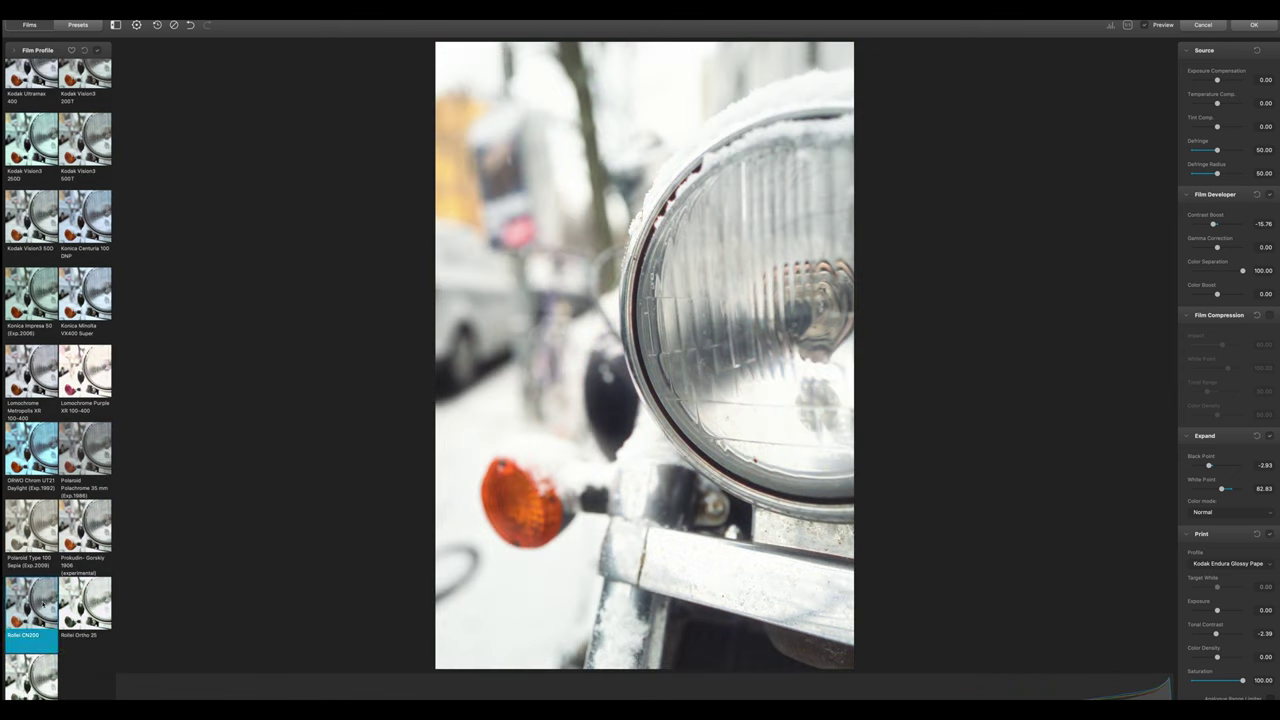
# Apply the Adox Color Implosion 100 film profile, set the Film Grain Size to 8.99 and raise the grain Amount.
pyautogui.scroll(15, 34, 306)
pyautogui.scroll(5, 33, 305)
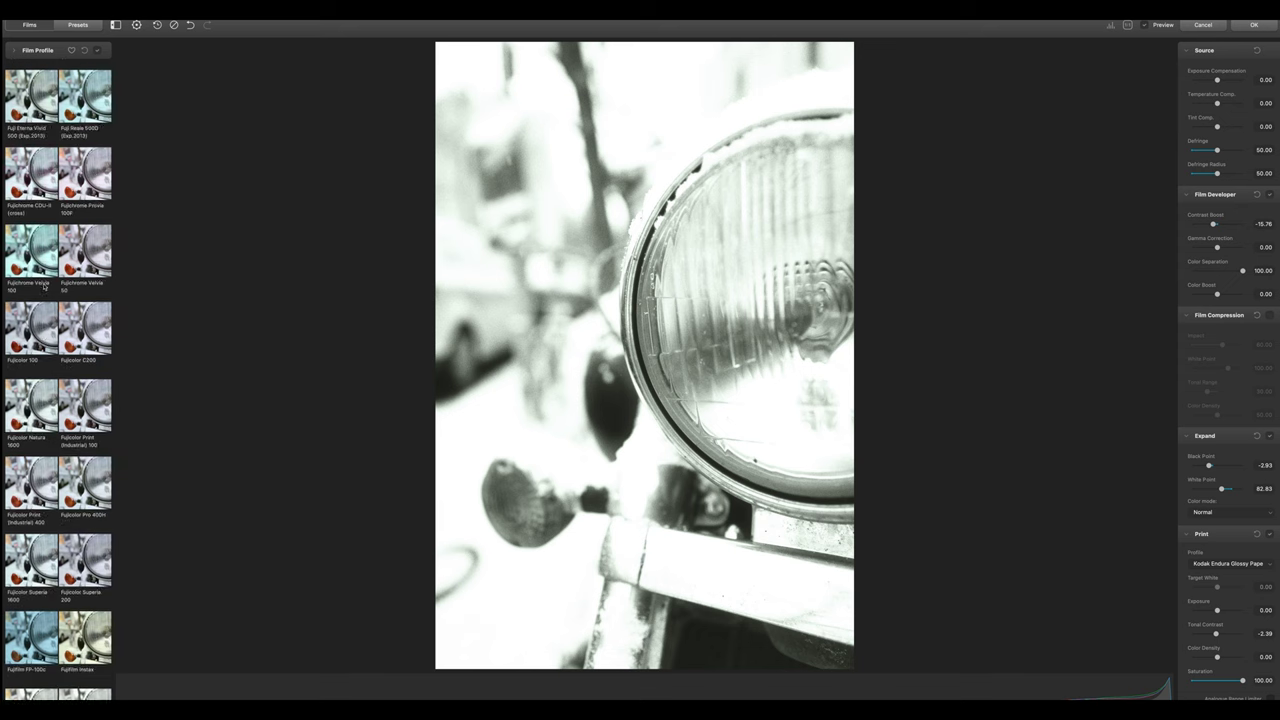
pyautogui.click(31, 100)
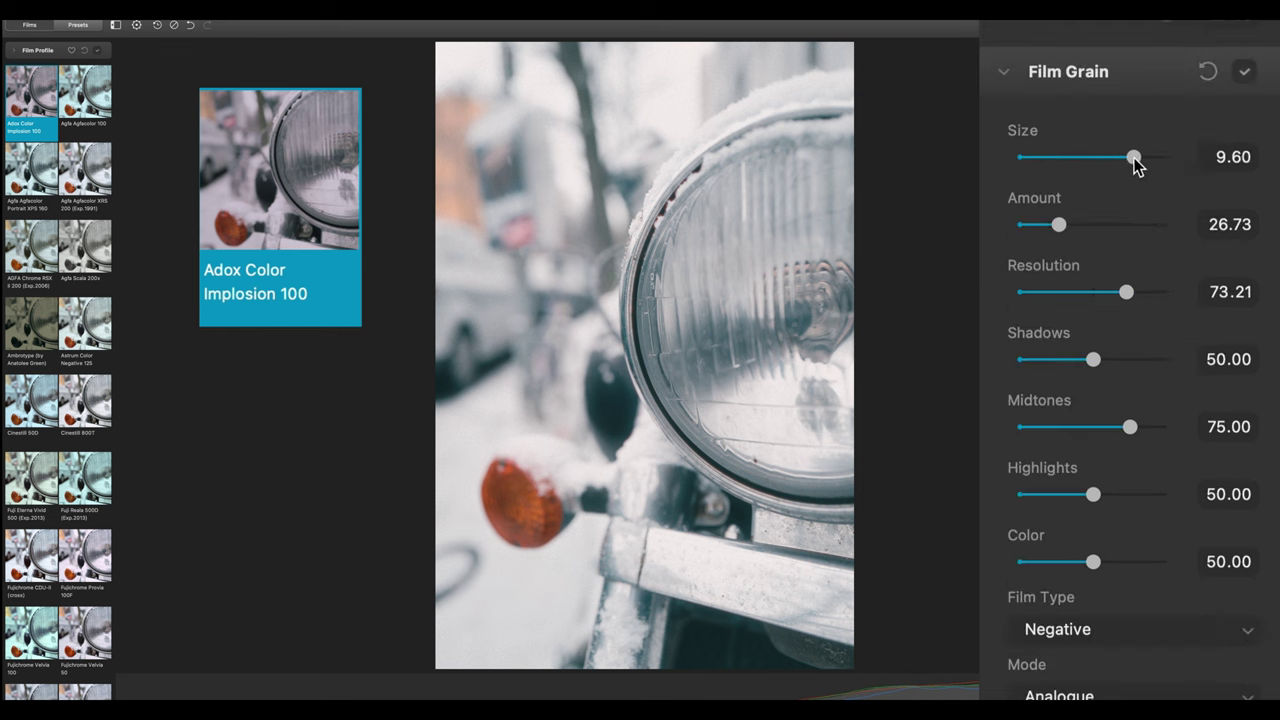
pyautogui.moveTo(1134, 163); pyautogui.dragTo(1126, 157)
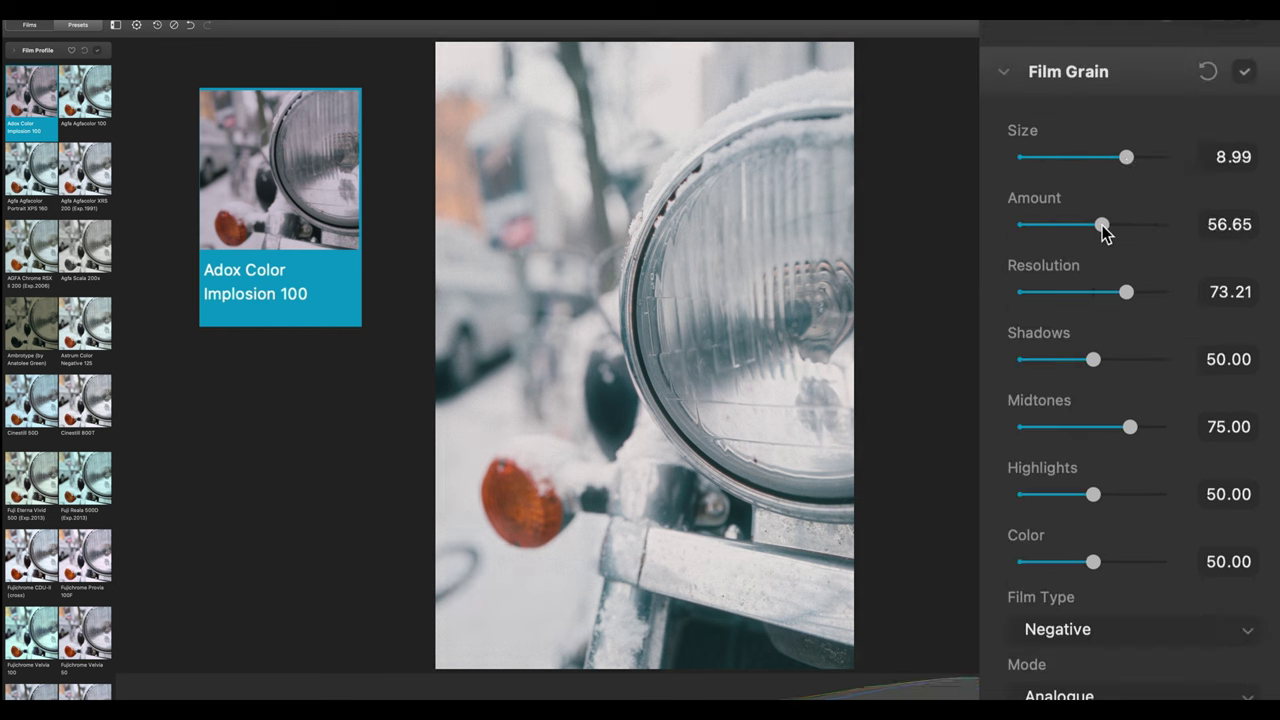
pyautogui.moveTo(1103, 229); pyautogui.dragTo(1106, 224)
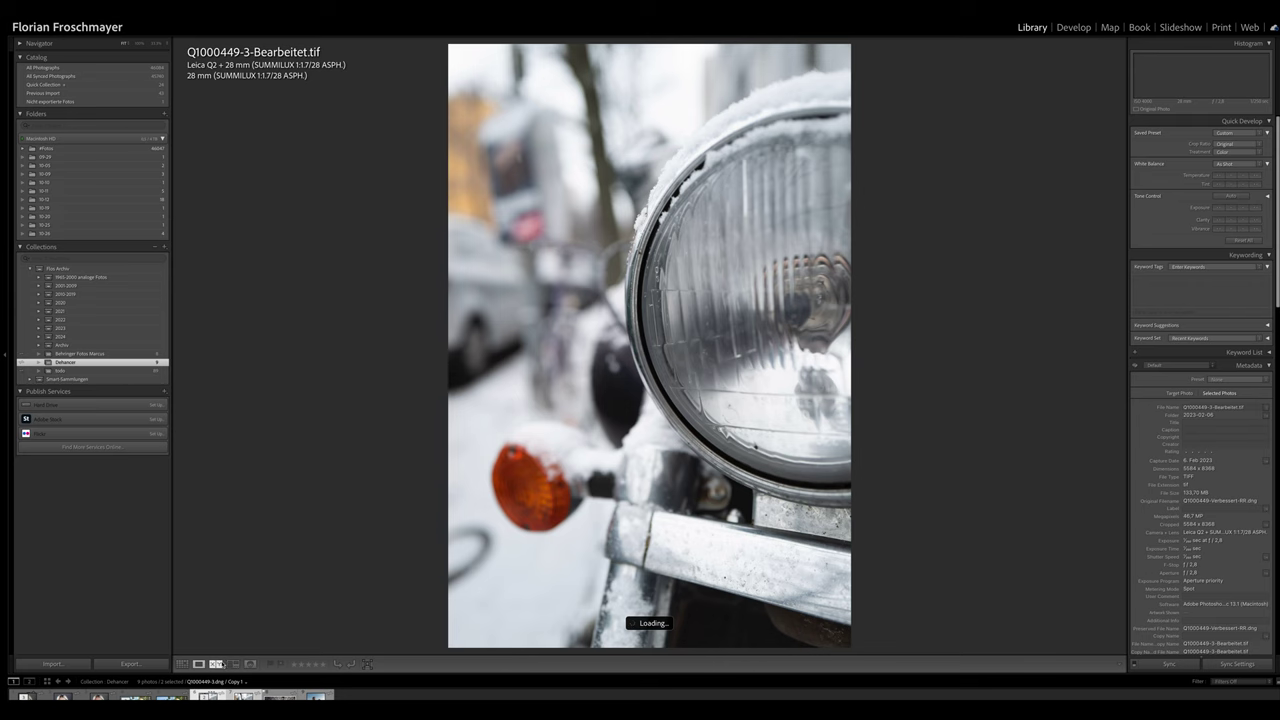
# Compare the processed headlight TIFF with the original copy side by side in Lightroom, examining the grain around the headlight rim up close.
pyautogui.click(216, 664)
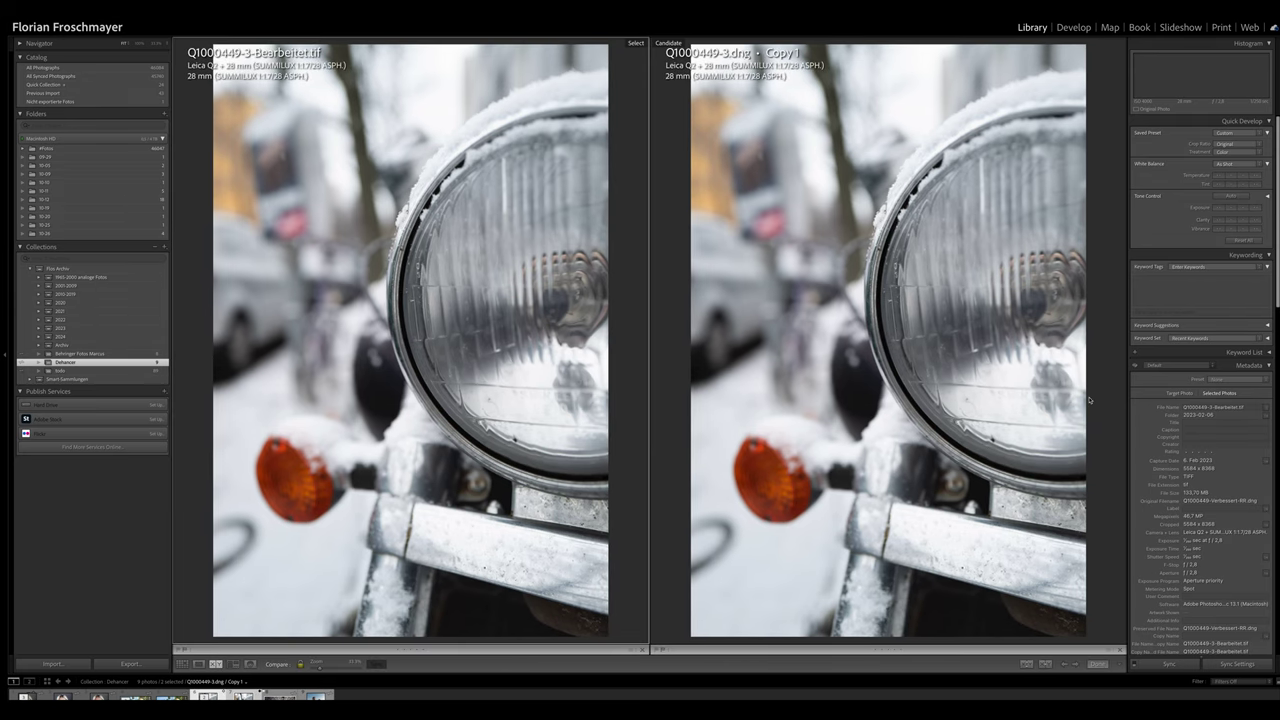
pyautogui.click(404, 340)
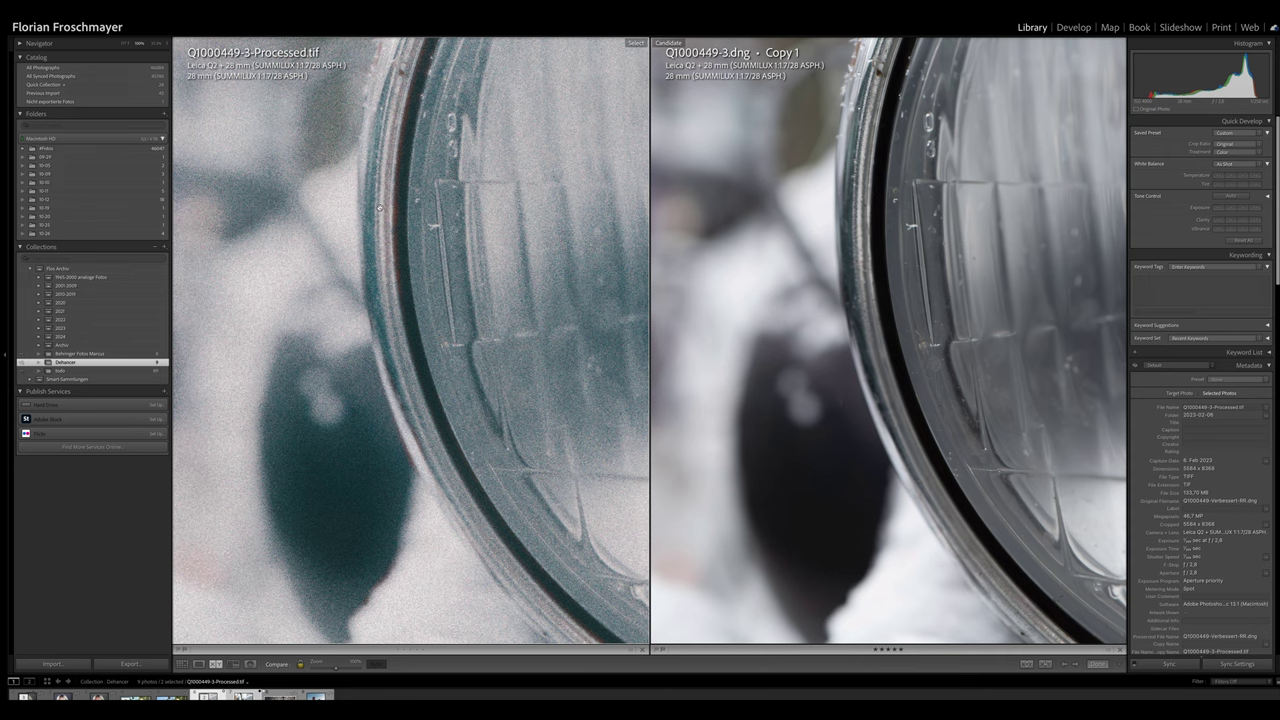
pyautogui.click(428, 270)
pyautogui.click(396, 243)
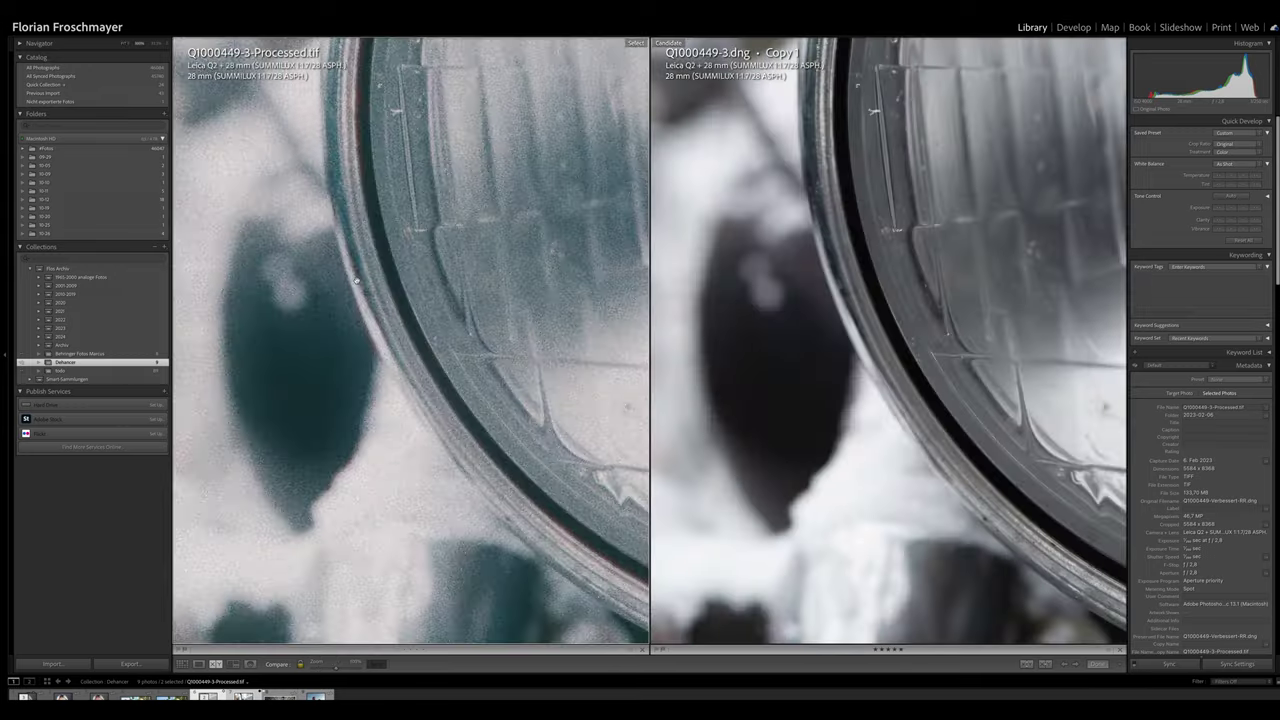
pyautogui.click(356, 280)
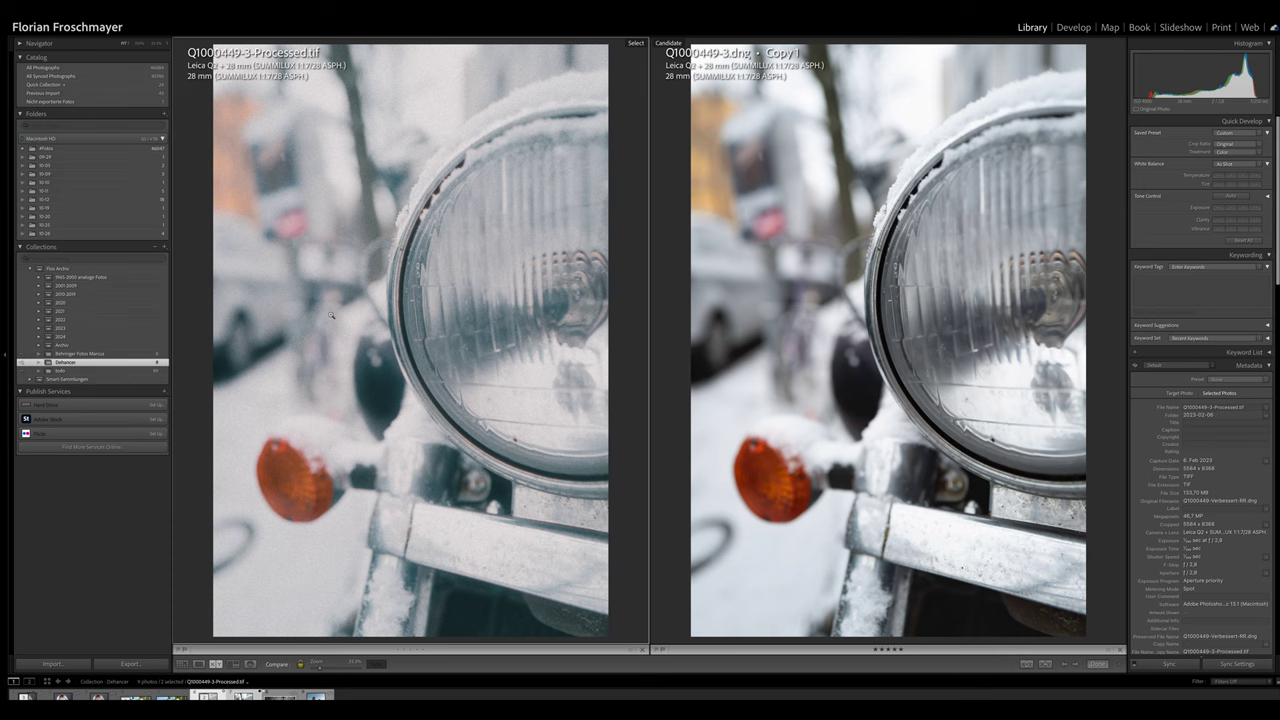
pyautogui.click(312, 297)
pyautogui.click(455, 308)
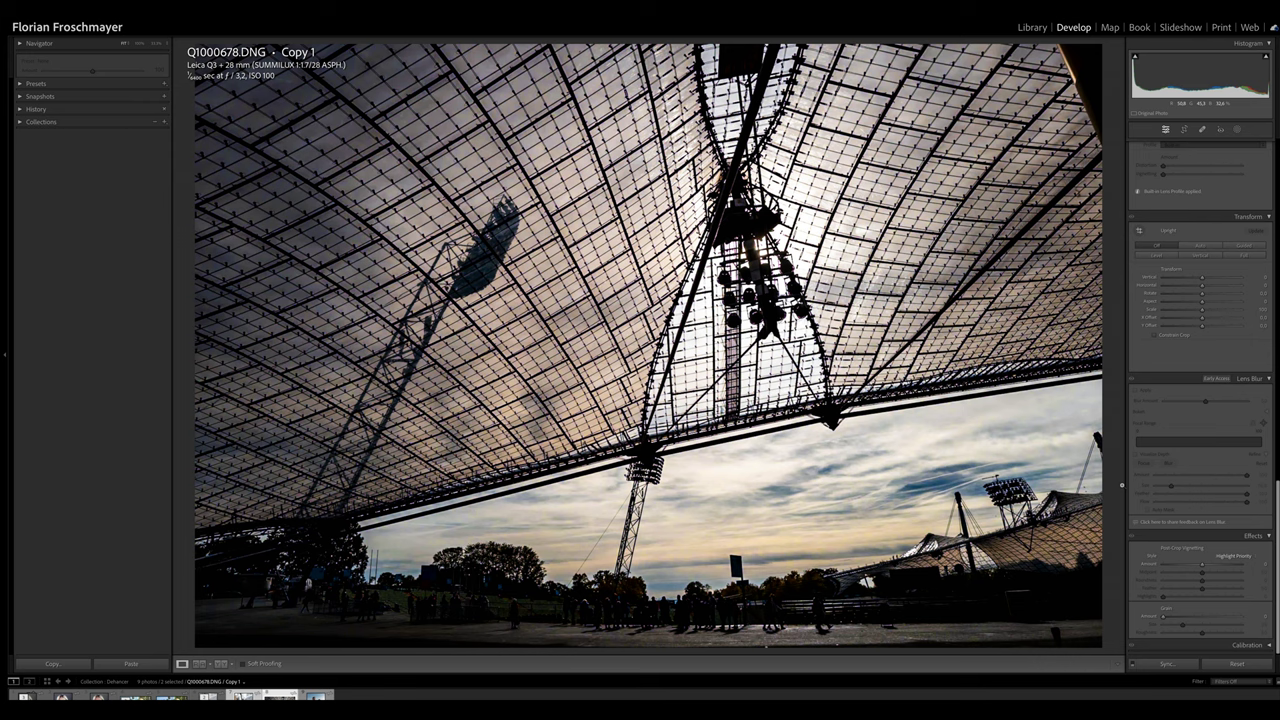
# Reset the Develop edits of the stadium roof photo Q1000678.DNG to view the unedited image, and undo the reset.
pyautogui.click(1231, 664)
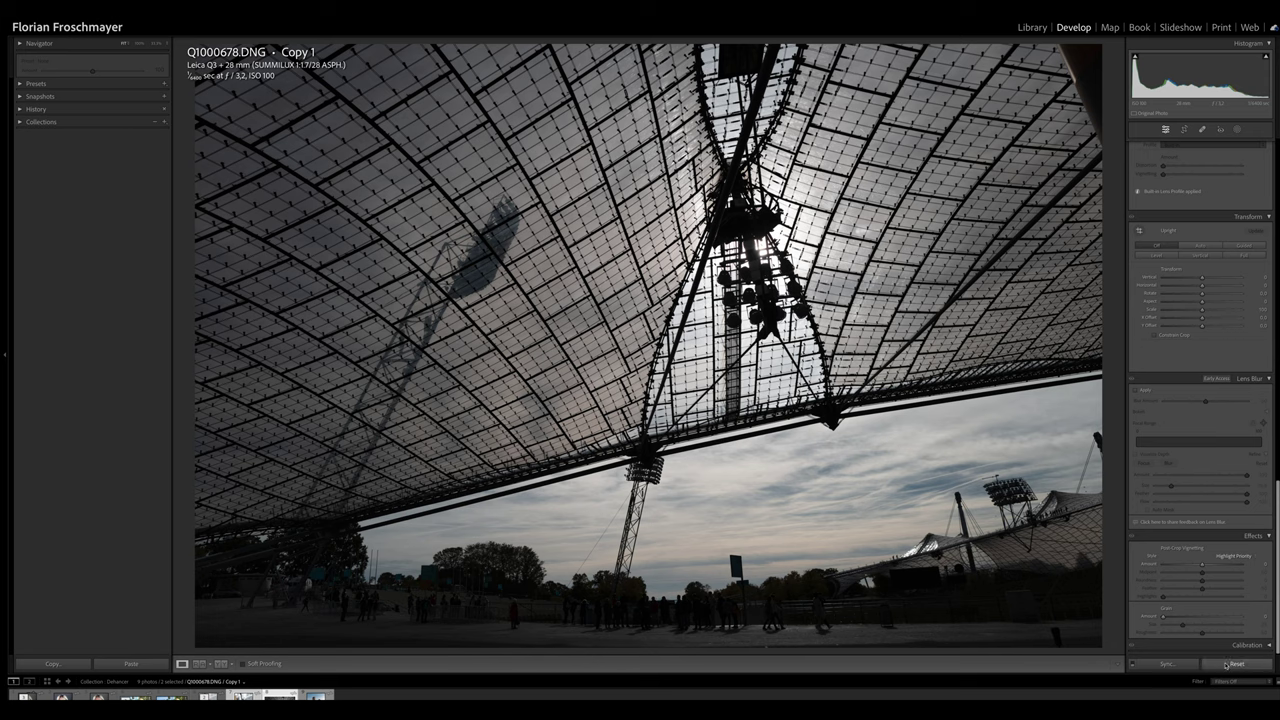
pyautogui.hotkey('ctrl', 'z')
# Send only the Q1000678.DNG virtual copy to Dehancer as an uncompressed 16-bit sRGB TIFF at resolution 240.
pyautogui.hotkey('ctrl', 'd')
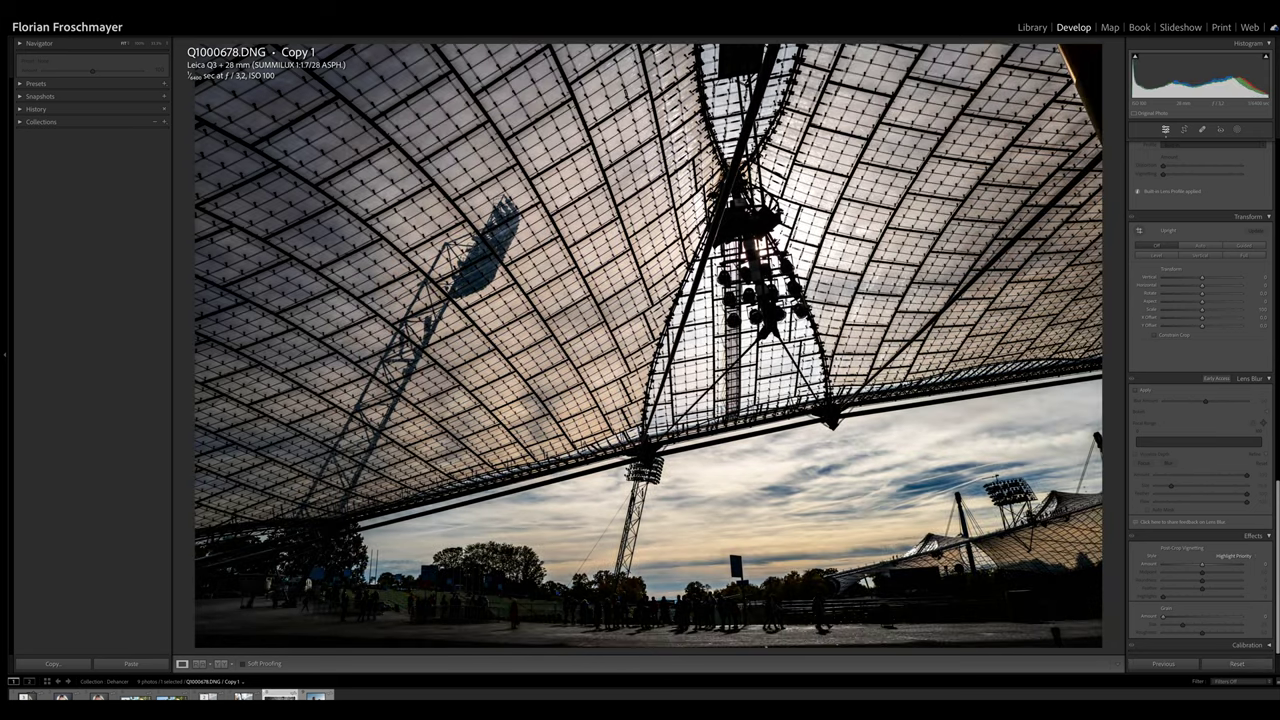
pyautogui.rightClick(618, 356)
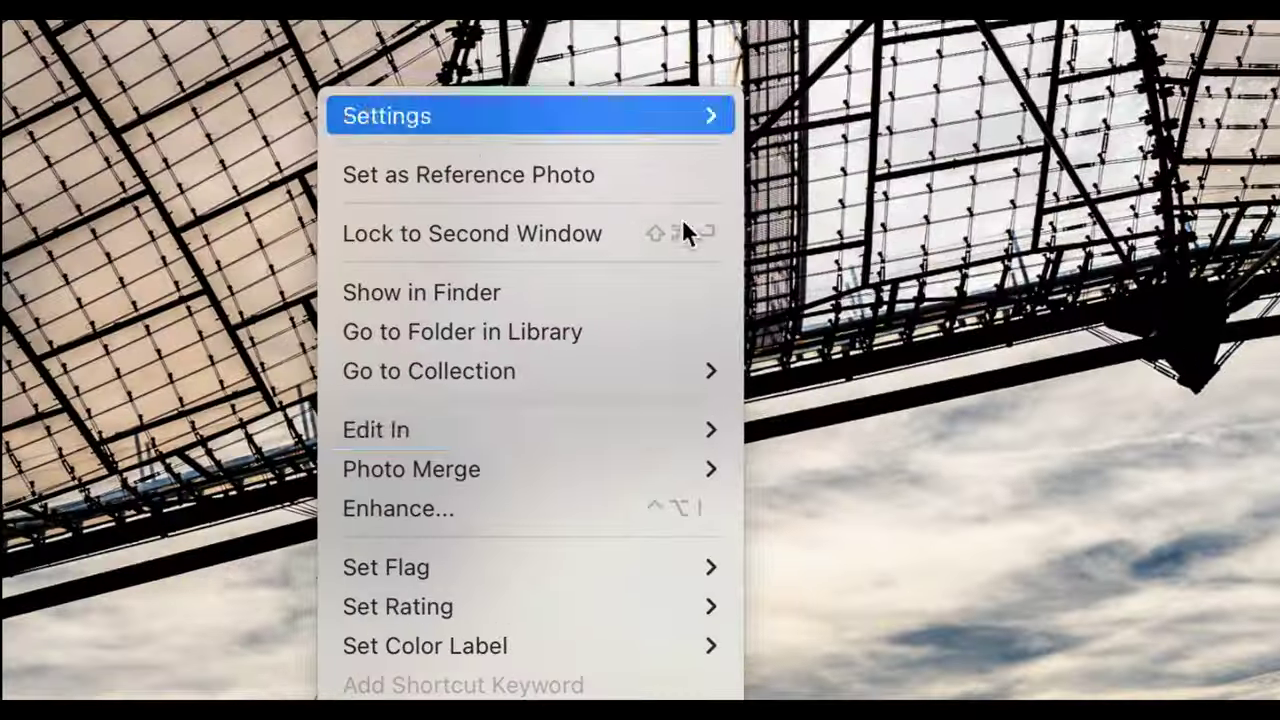
pyautogui.moveTo(728, 448)
pyautogui.click(956, 548)
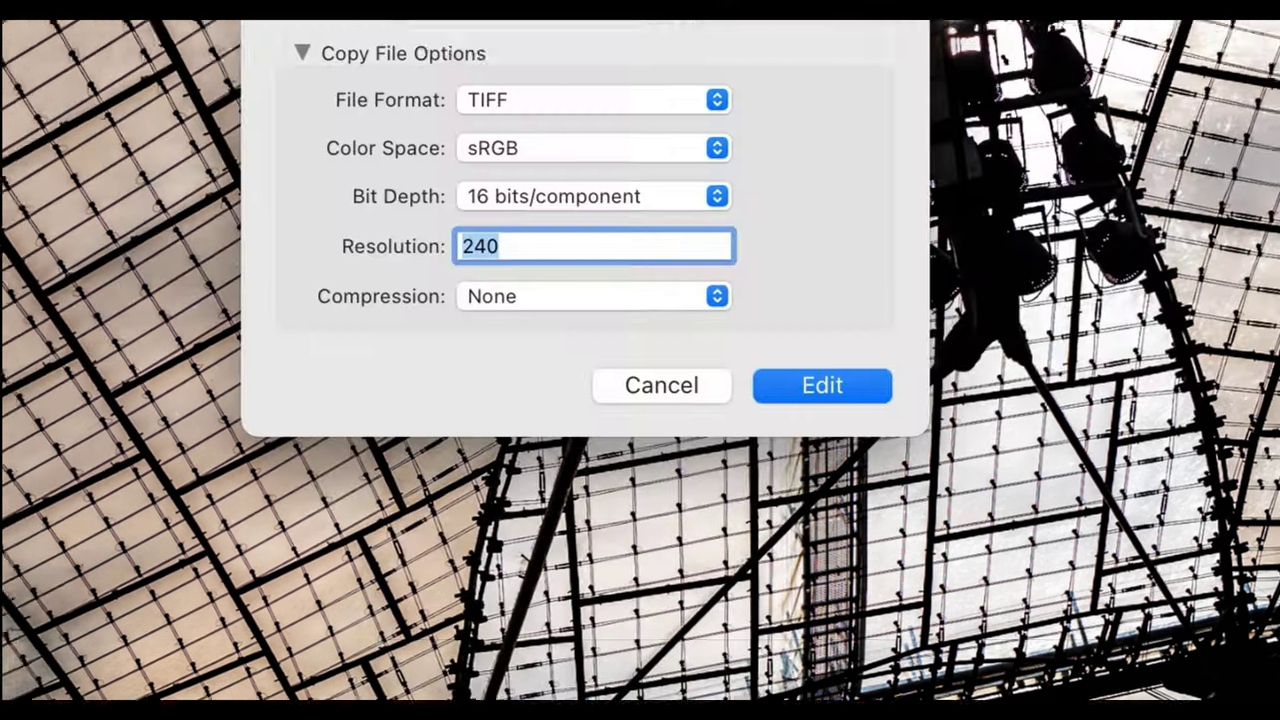
pyautogui.press('Return')
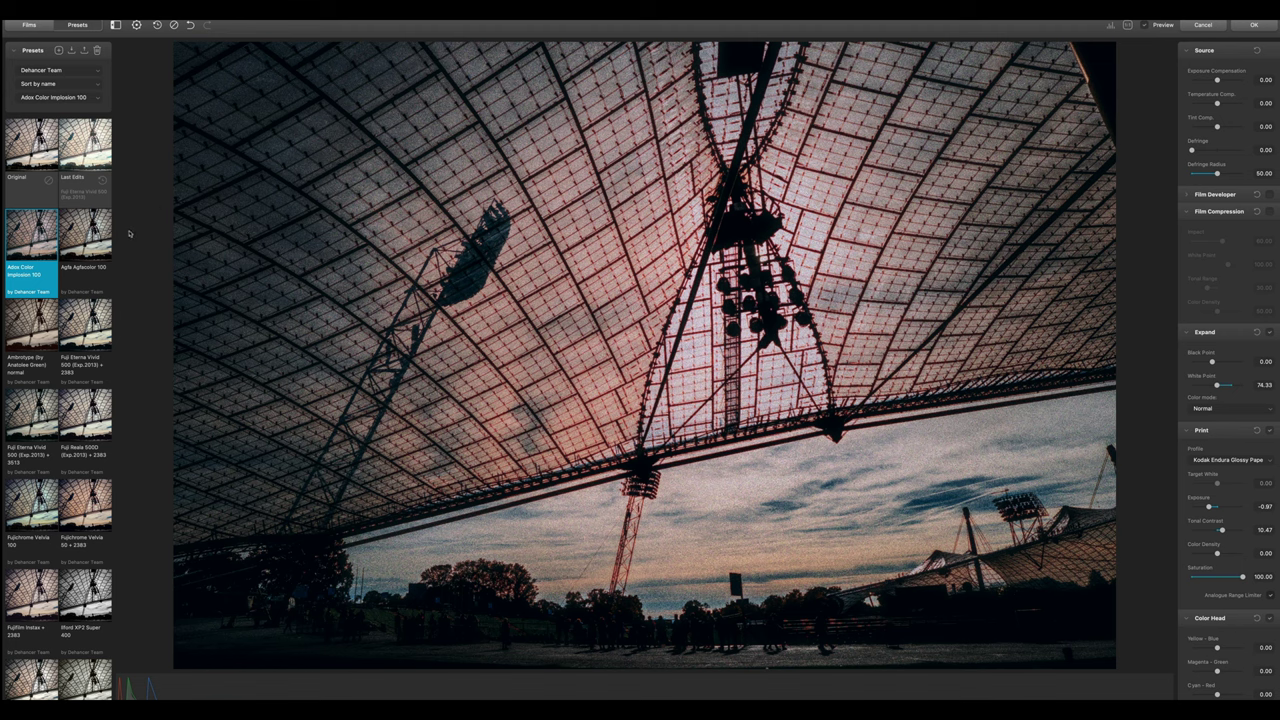
# Preview the Dehancer Team presets from Adox Color Implosion 100 through Fuji Eterna Vivid 500 to Ilford XP2 Super 400.
pyautogui.press('Right')
pyautogui.press('Right')
pyautogui.press('Right')
pyautogui.press('Right')
pyautogui.press('Right')
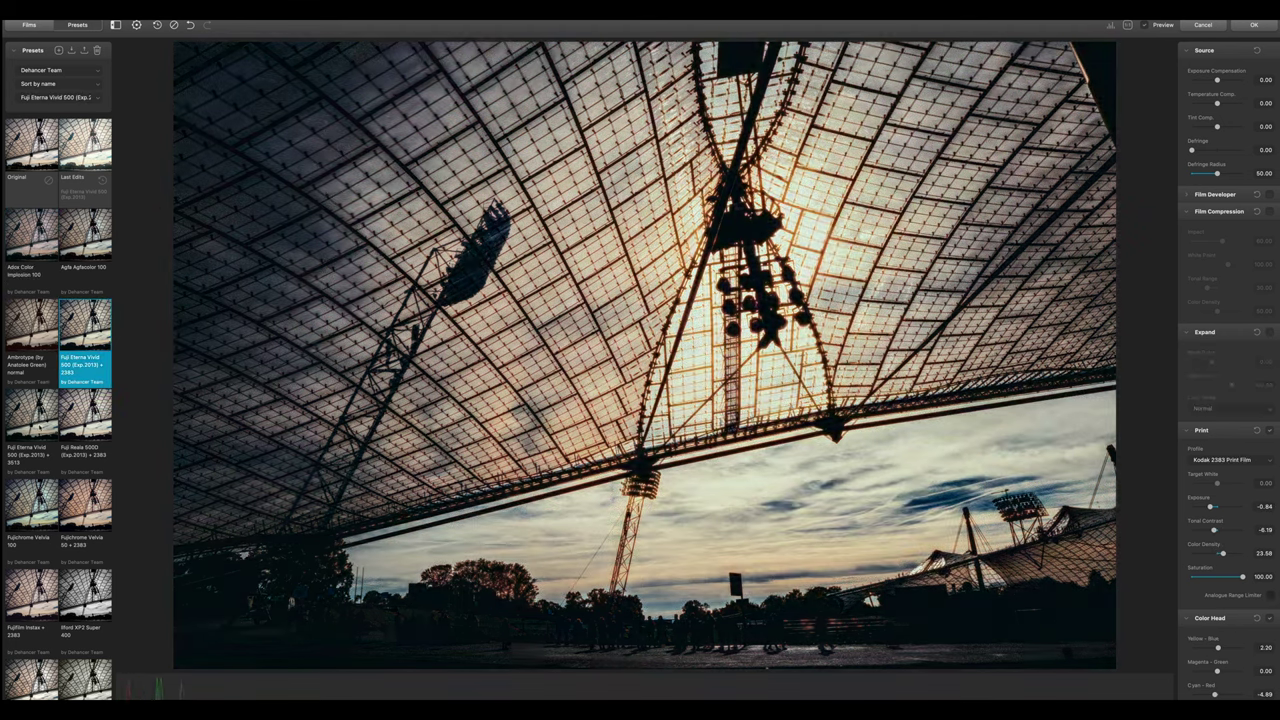
pyautogui.press('Right')
pyautogui.press('Right')
pyautogui.press('Right')
pyautogui.press('Right')
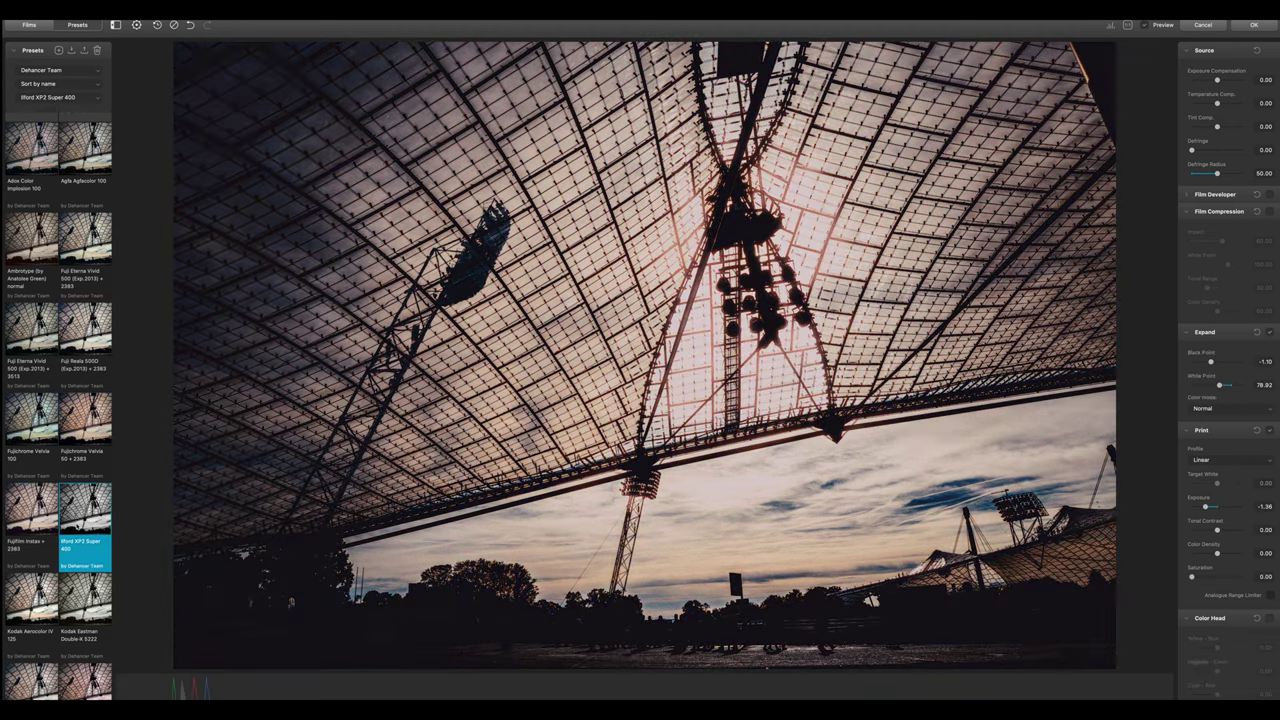
# Preview the Kodak presets from Aerocolor IV 125 to Ektar 25 (Exp.1996) + Kodak Endura paper on the stadium photo.
pyautogui.press('Right')
pyautogui.press('Right')
pyautogui.press('Right')
pyautogui.press('Right')
pyautogui.press('Right')
pyautogui.press('Right')
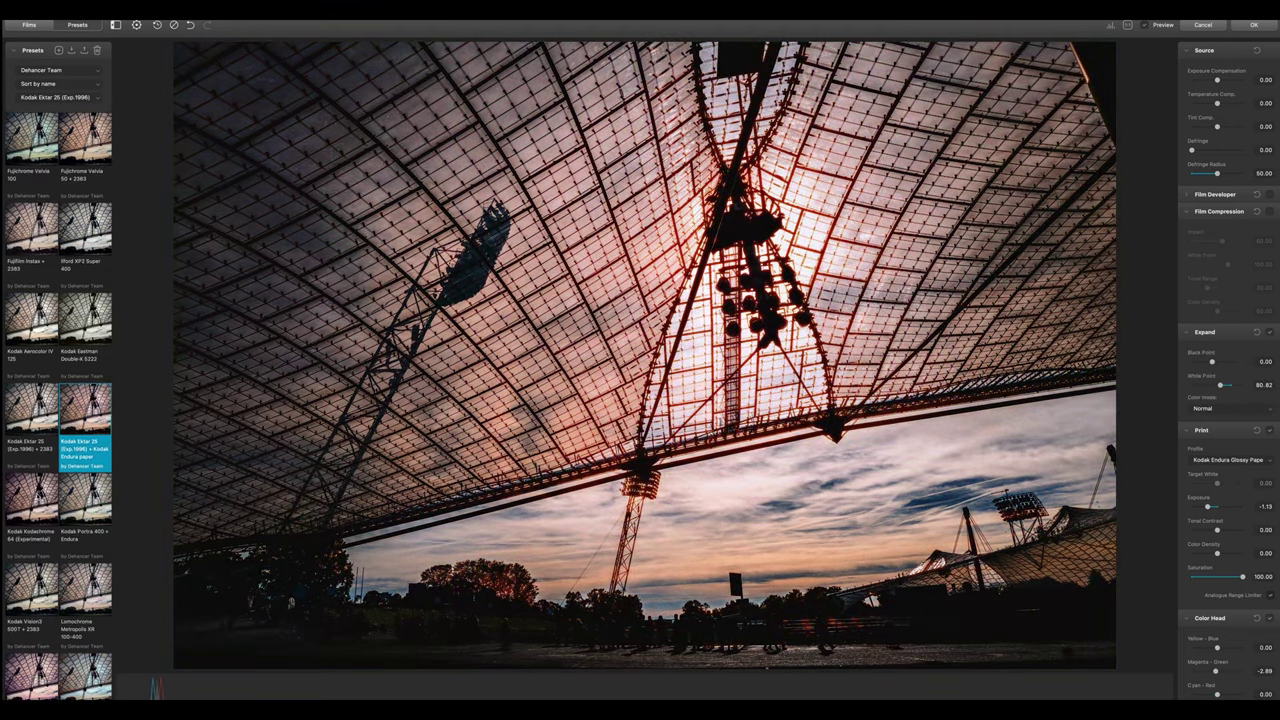
# Preview the following presets, including Lomochrome Purple XR 100-400, up to the black-and-white Svema Type-42.
pyautogui.press('Right')
pyautogui.press('Right')
pyautogui.press('Right')
pyautogui.press('Right')
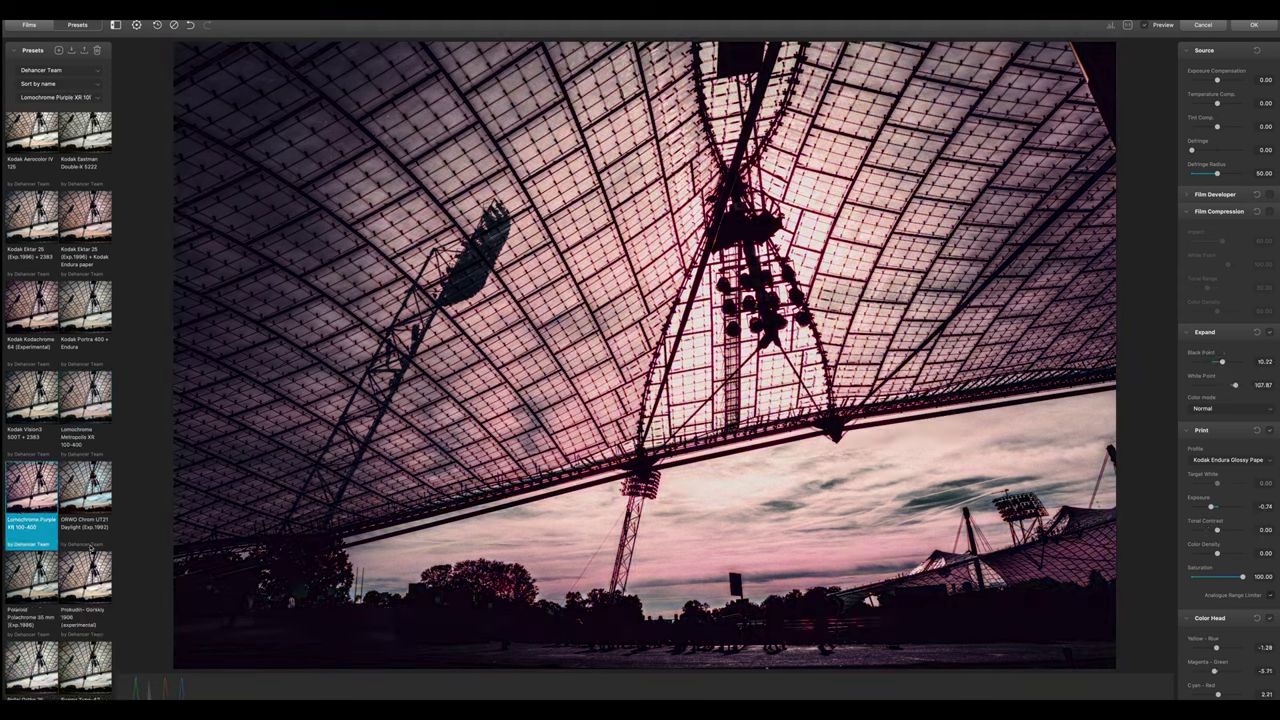
pyautogui.press('Right')
pyautogui.press('Right')
pyautogui.press('Right')
pyautogui.press('Right')
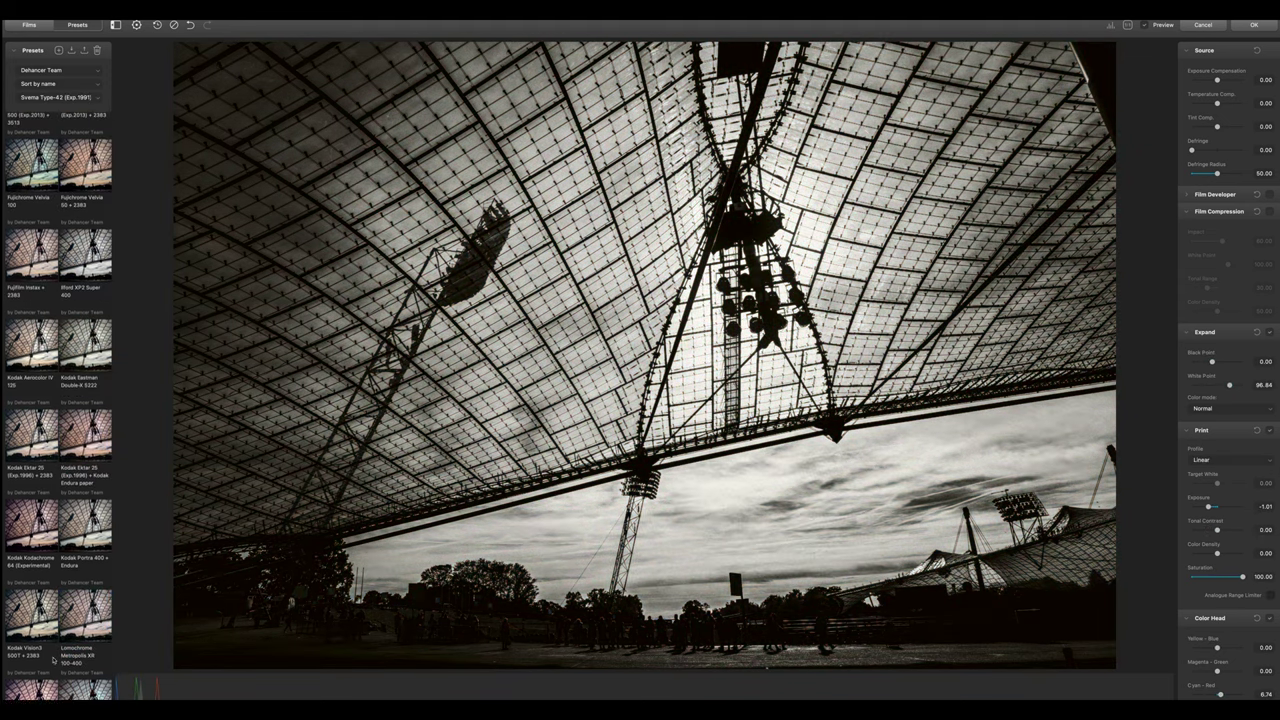
# Apply the Fujichrome Velvia 100 preset by Dehancer Team to the stadium photo.
pyautogui.scroll(1, 53, 660)
pyautogui.click(31, 282)
pyautogui.scroll(1, 31, 282)
pyautogui.click(31, 214)
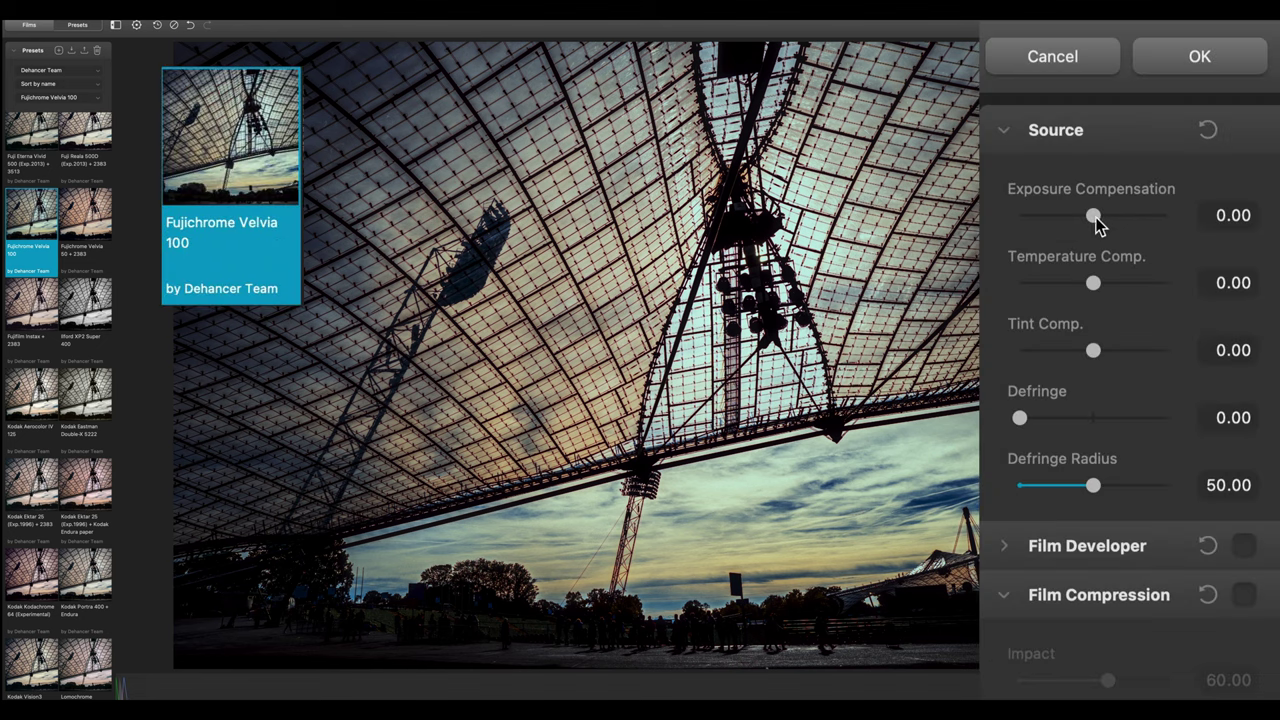
# Set the source Exposure Compensation to 0.28 and raise the Temperature Compensation slightly.
pyautogui.moveTo(1217, 80); pyautogui.dragTo(1218, 81)
pyautogui.moveTo(1096, 217); pyautogui.dragTo(1099, 219)
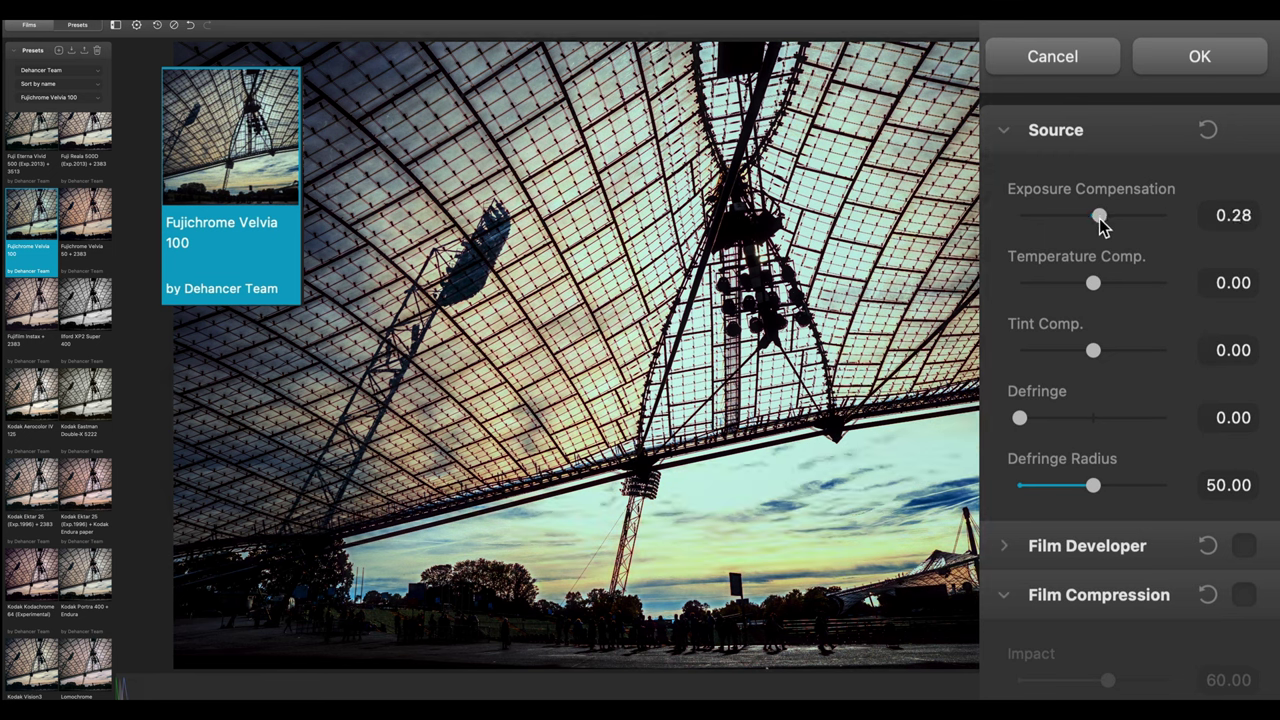
pyautogui.moveTo(1098, 284); pyautogui.dragTo(1103, 285)
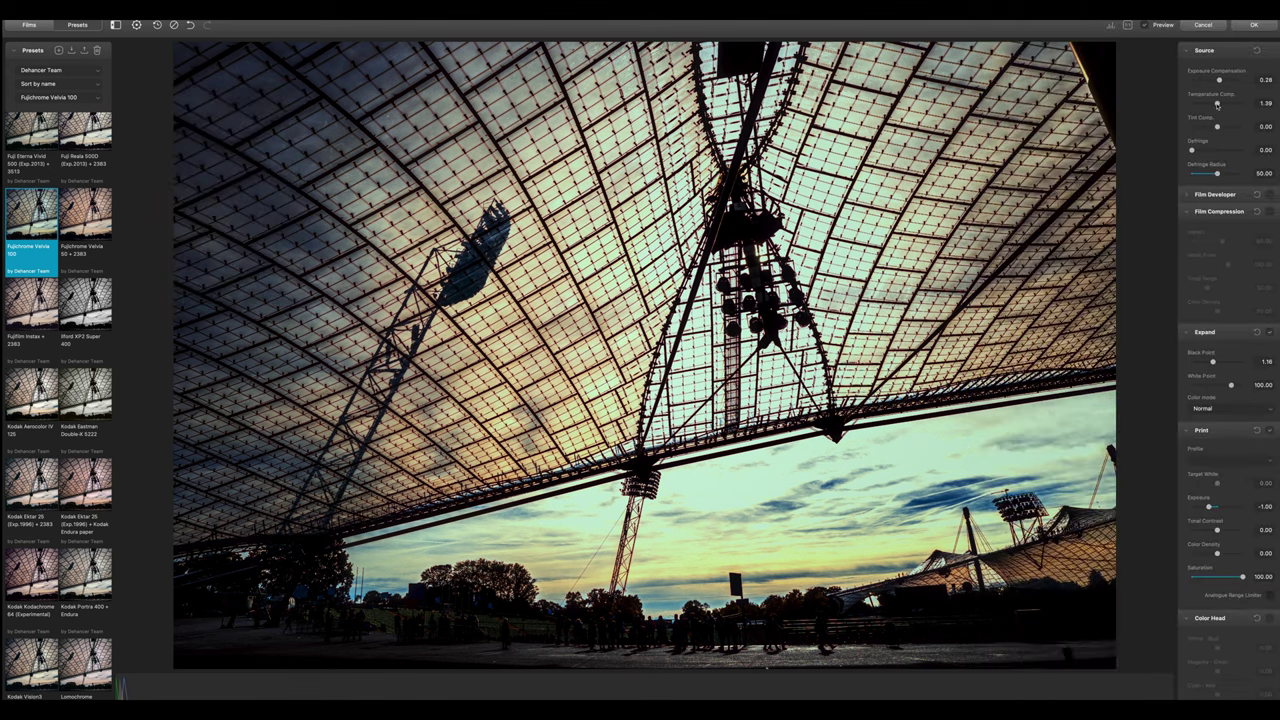
# Preview individual film profiles on the stadium photo, from Fujichrome Velvia 100 and Velvia 50 through Fujicolor 100, C200, Natura 1600 and Print (Industrial) 100.
pyautogui.click(30, 25)
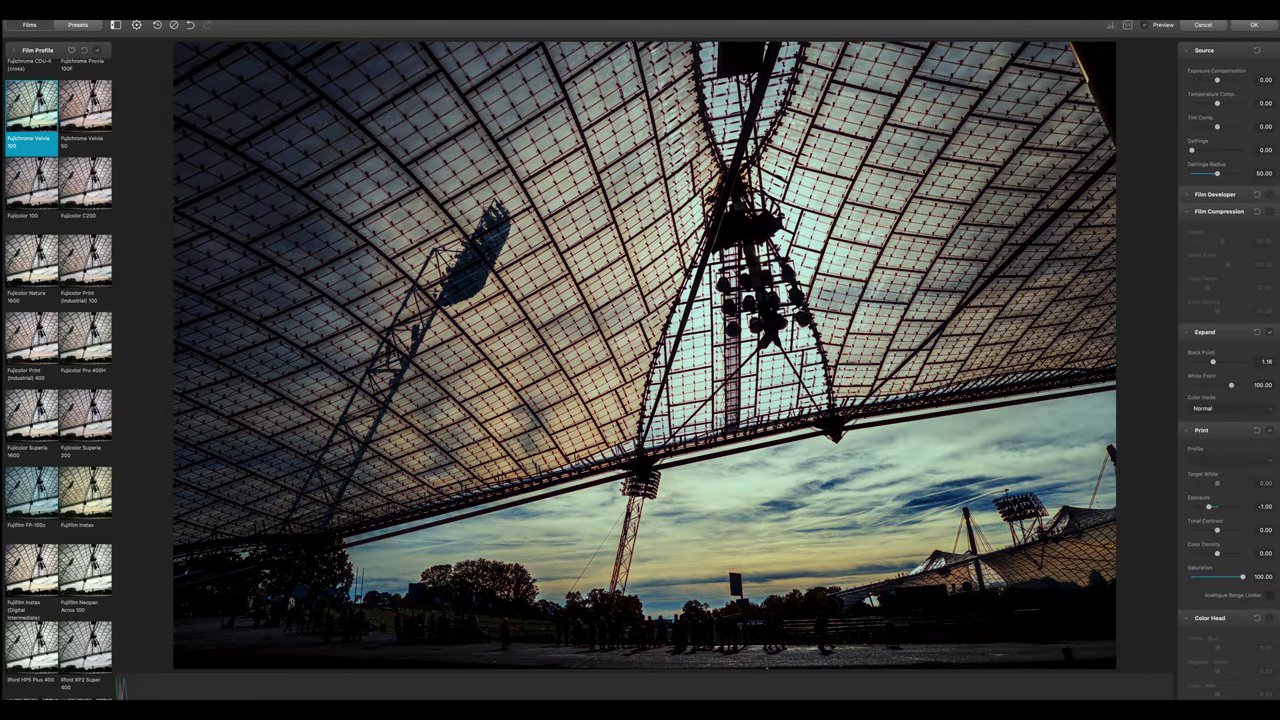
pyautogui.click(94, 117)
pyautogui.click(31, 117)
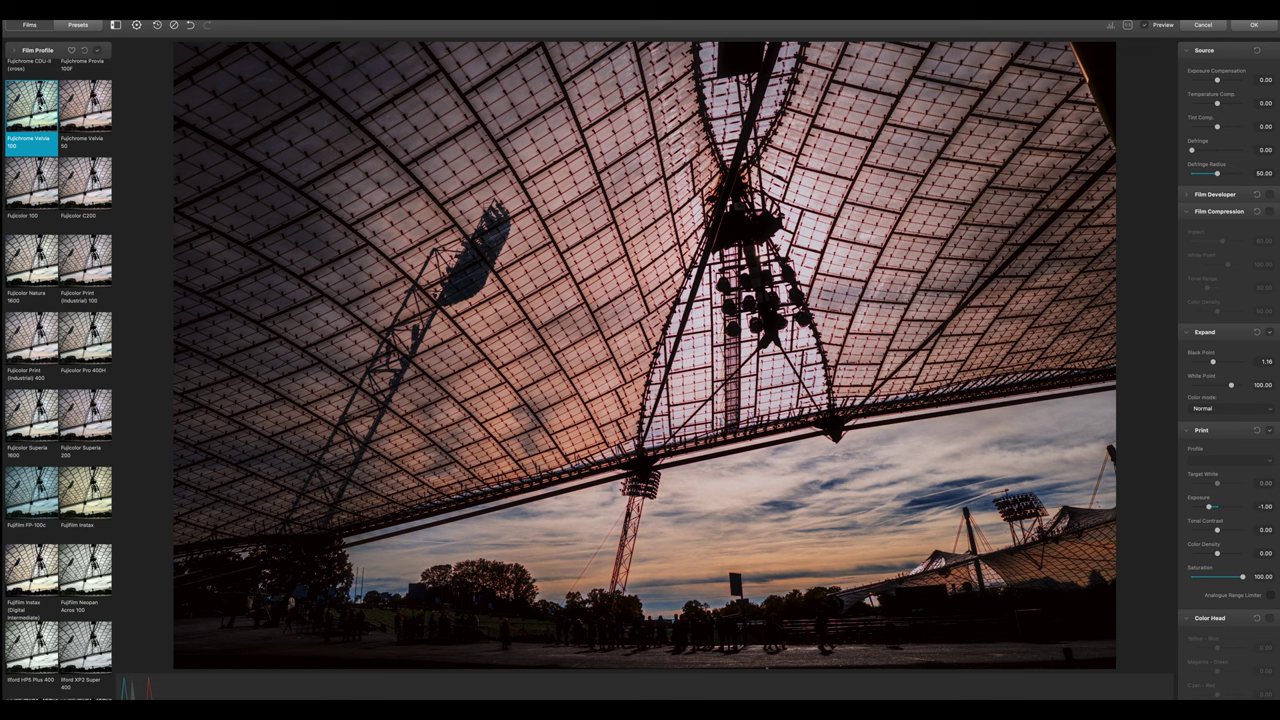
pyautogui.click(31, 195)
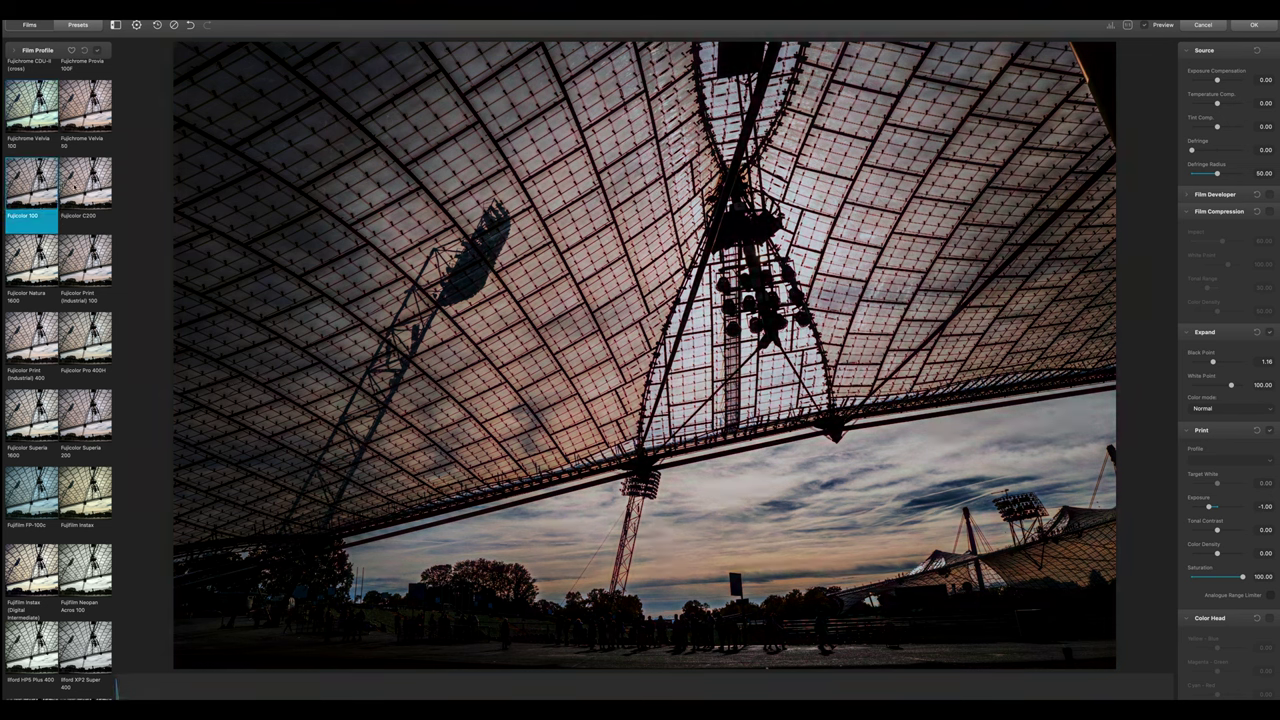
pyautogui.click(75, 187)
pyautogui.click(31, 262)
pyautogui.click(85, 262)
pyautogui.click(31, 105)
# Preview the film profiles one after another from Adox Color Implosion 100 to Fuji Eterna Vivid 500 (Exp.2013).
pyautogui.scroll(5, 28, 100)
pyautogui.click(26, 86)
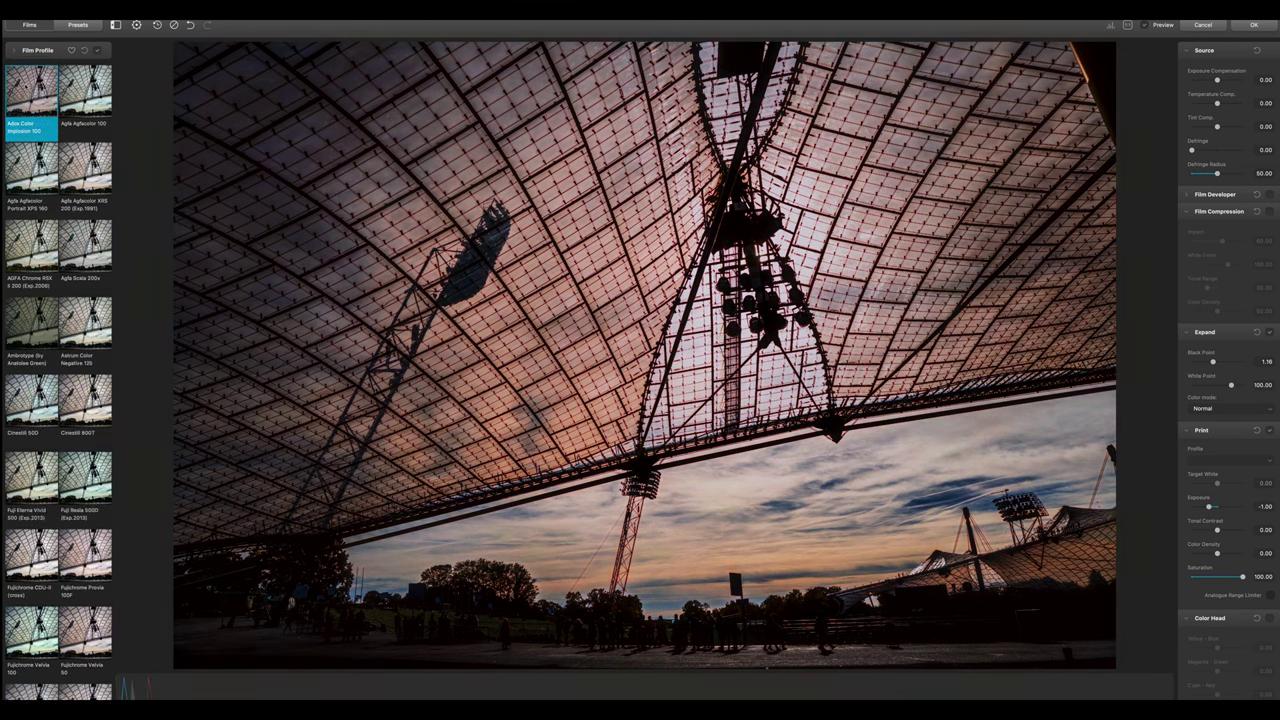
pyautogui.press('Right')
pyautogui.press('Right')
pyautogui.press('Right')
pyautogui.press('Right')
pyautogui.press('Right')
pyautogui.press('Right')
pyautogui.press('Right')
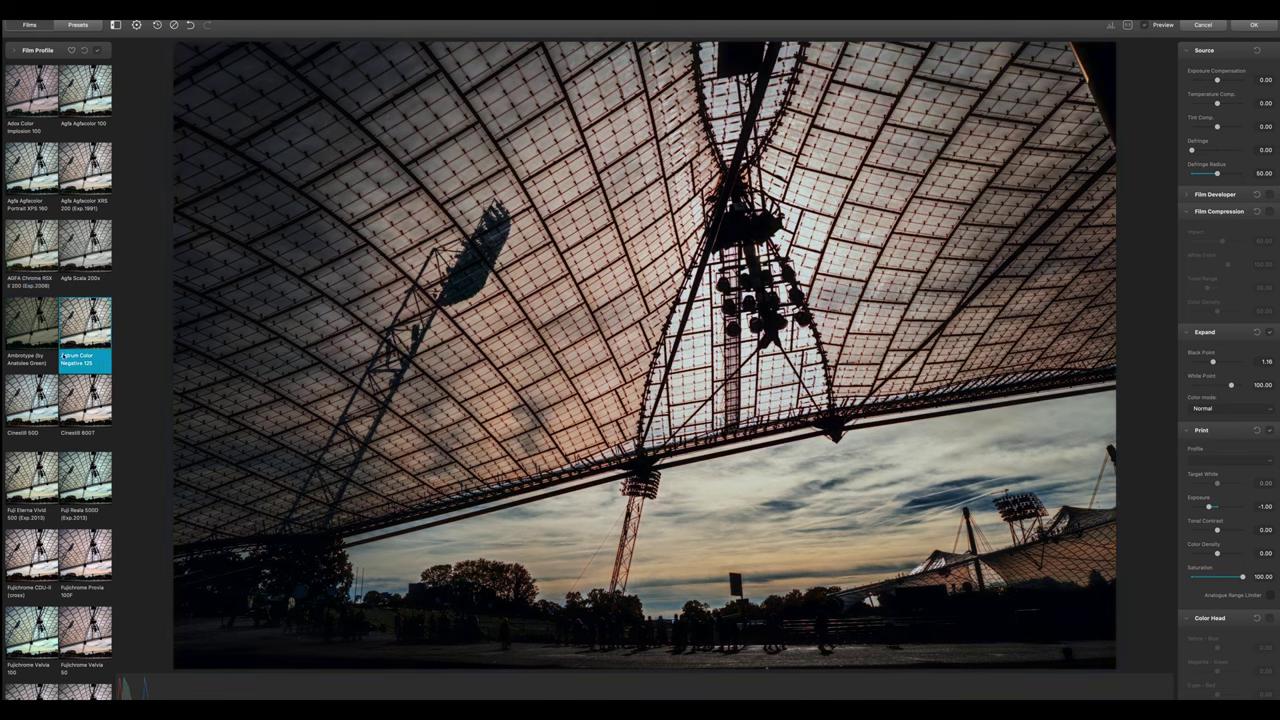
pyautogui.press('Right')
pyautogui.press('Right')
pyautogui.press('Right')
# Set the source Exposure Compensation to 0.20 with the Fujifilm 3513 Print film profile, and try the Fujichrome Velvia 100 film profile.
pyautogui.moveTo(1217, 80); pyautogui.dragTo(1219, 80)
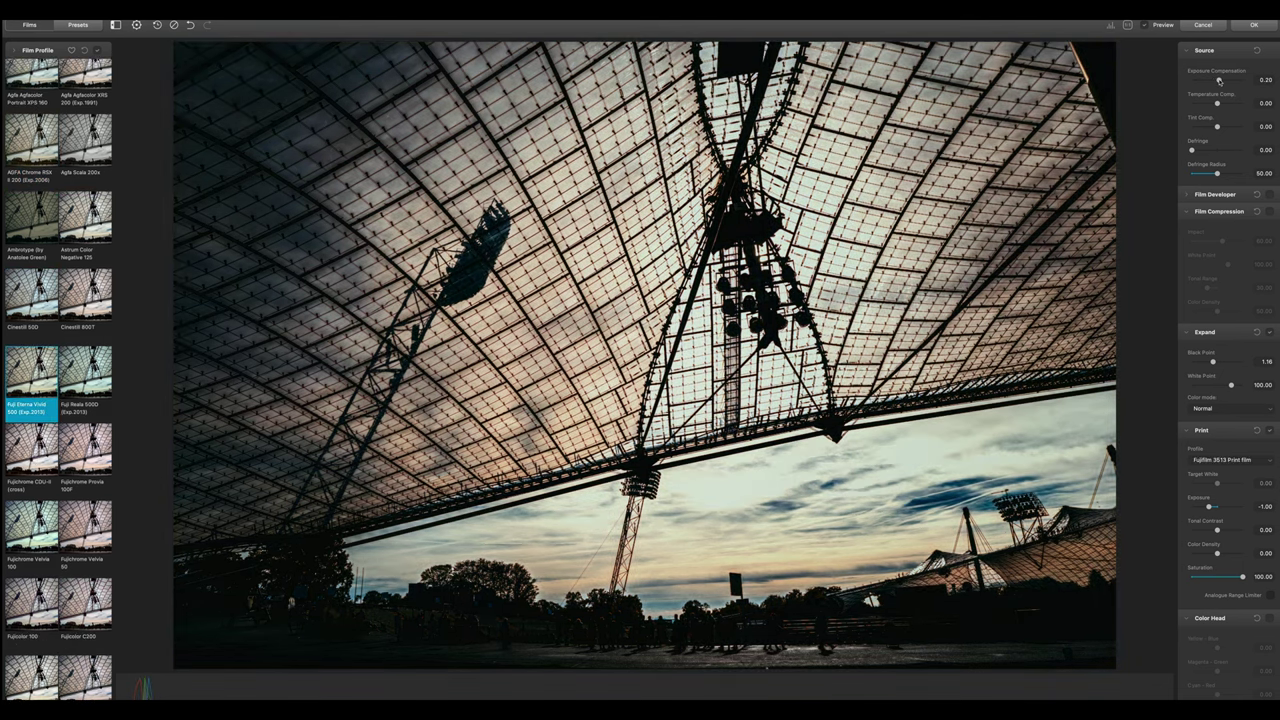
pyautogui.press('Up')
pyautogui.press('Up')
pyautogui.press('Down')
pyautogui.press('Down')
pyautogui.click(31, 485)
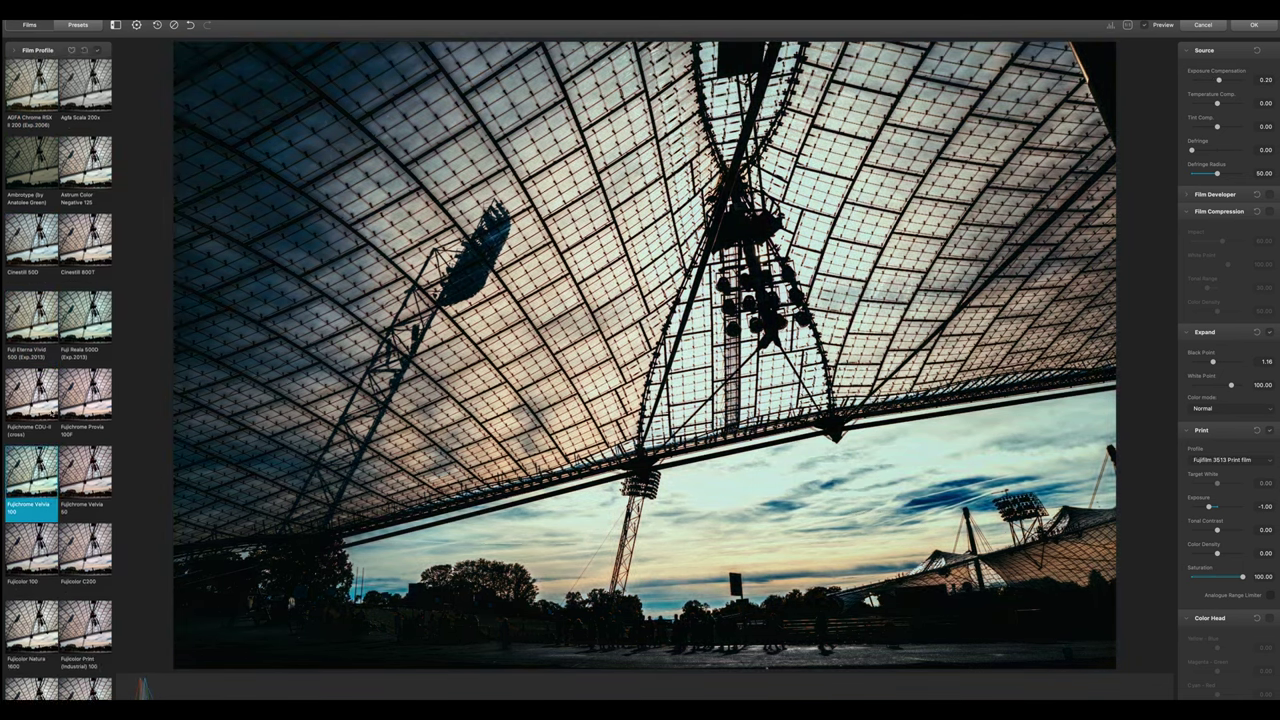
# Choose the Kodak Ektachrome E100 (2017) film profile and apply the film look to the stadium photo.
pyautogui.scroll(-5, 40, 430)
pyautogui.click(31, 420)
pyautogui.scroll(-3, 54, 440)
pyautogui.click(72, 440)
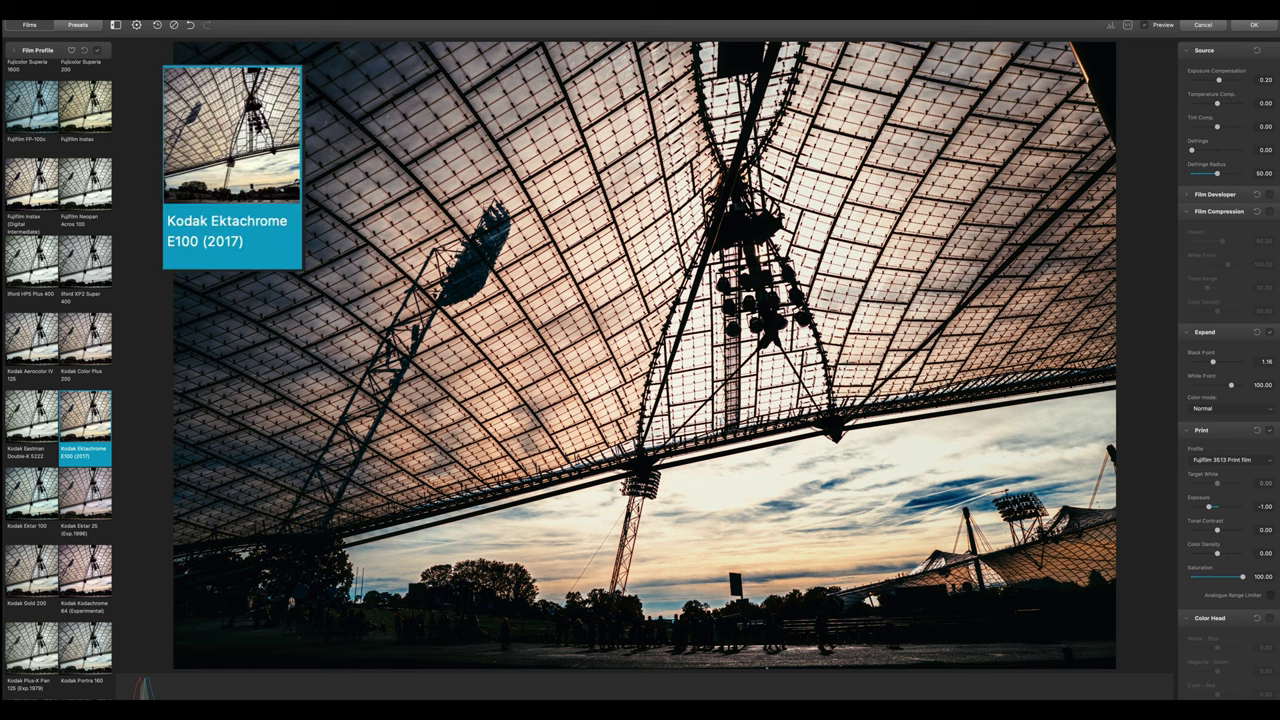
pyautogui.click(1265, 25)
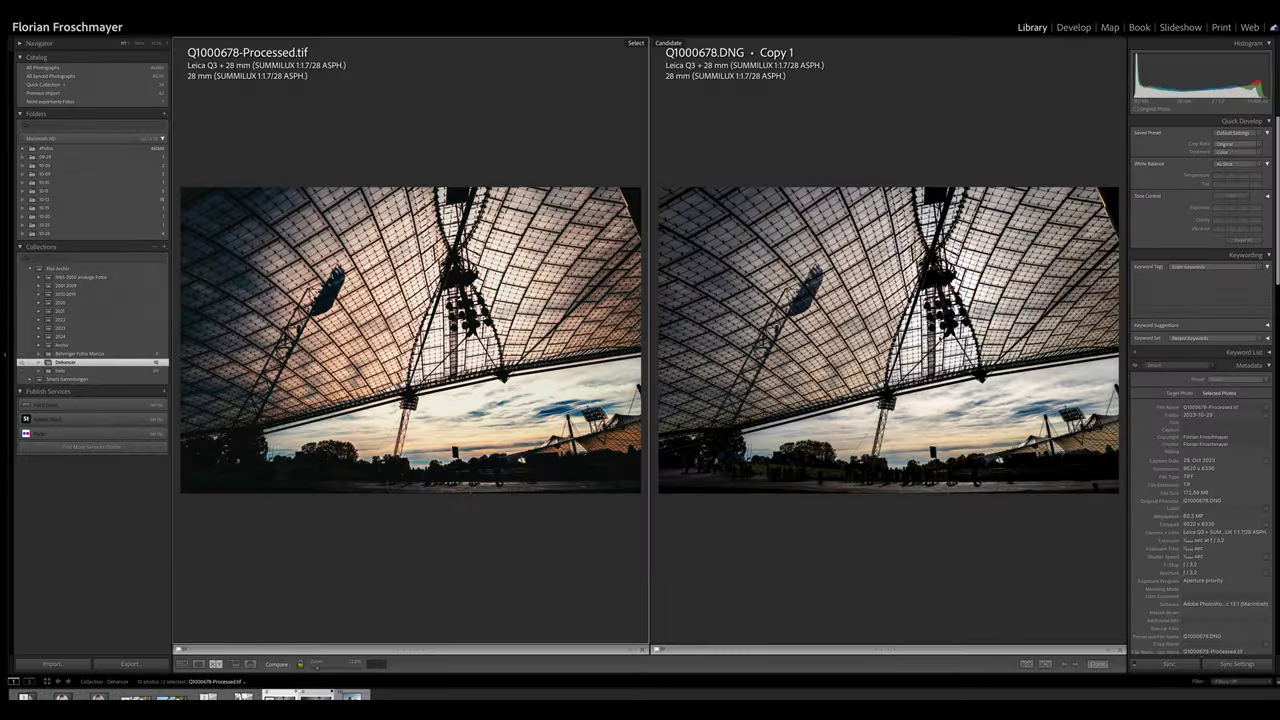
# Compare the processed TIFF and the DNG copy at magnification, checking the floodlights, roof structure, sky and crowd.
pyautogui.click(935, 341)
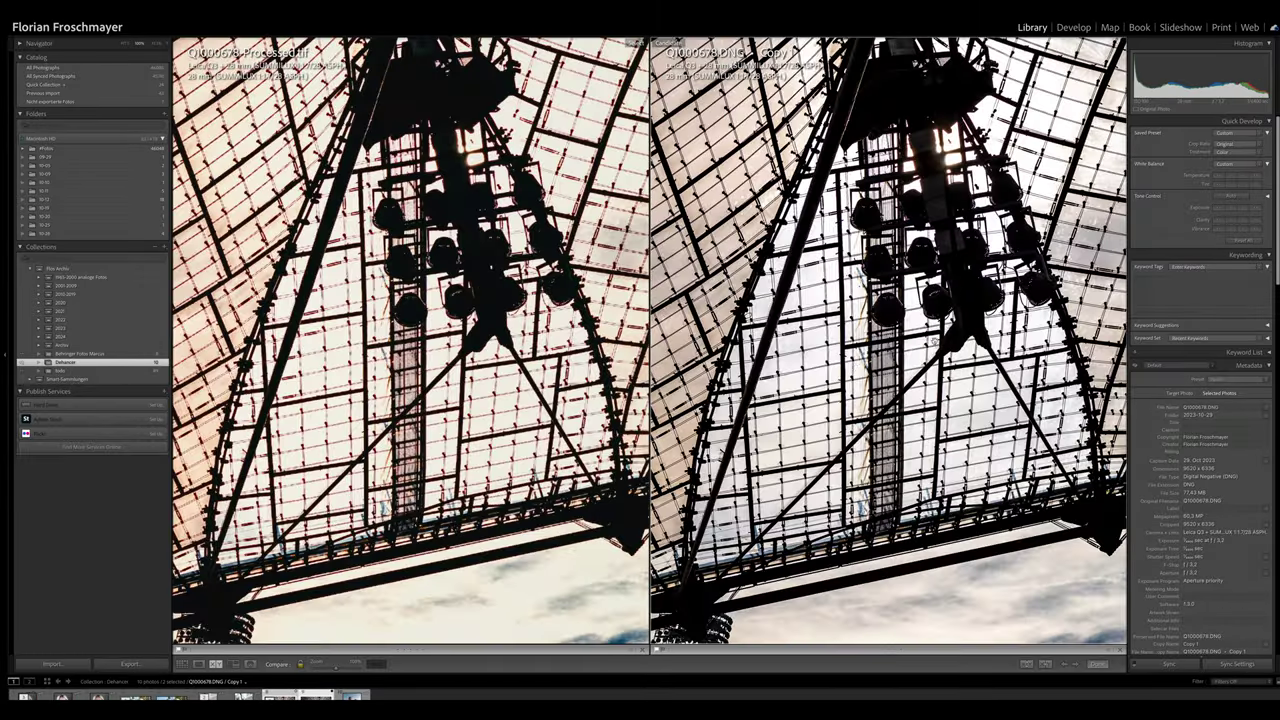
pyautogui.moveTo(823, 422); pyautogui.dragTo(822, 206)
pyautogui.moveTo(832, 368); pyautogui.dragTo(848, 148)
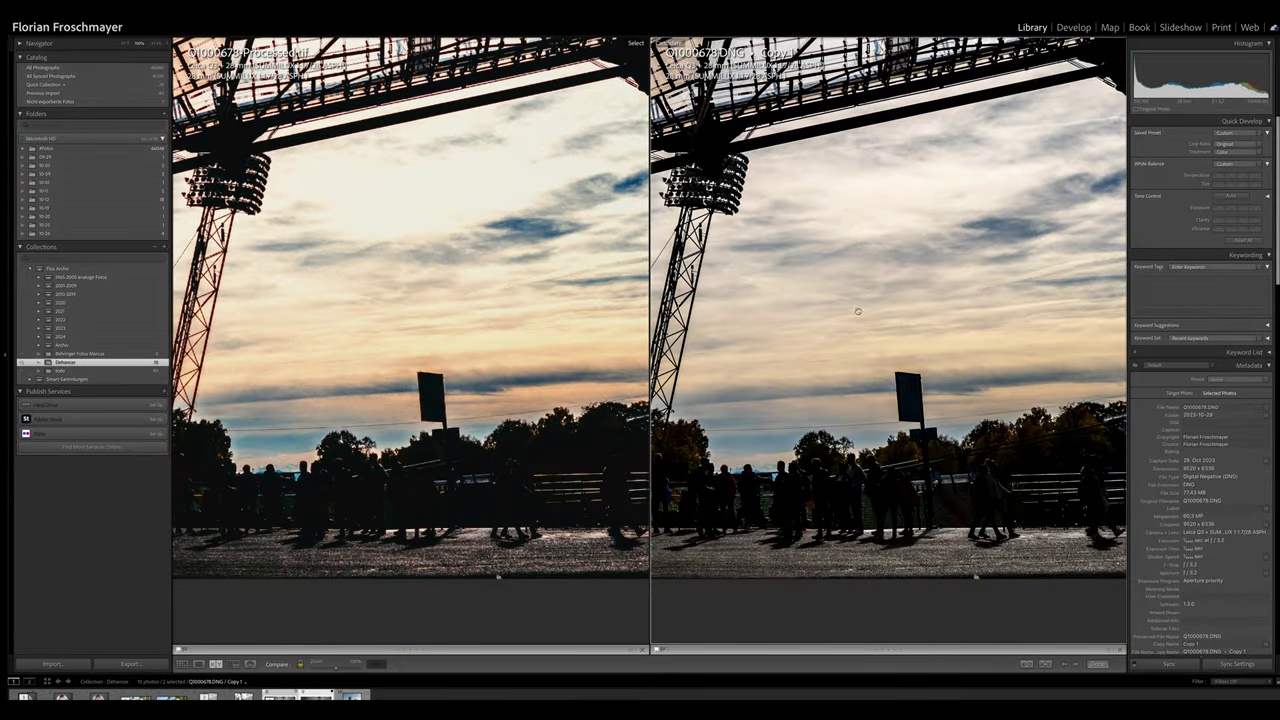
pyautogui.scroll(5, 864, 290)
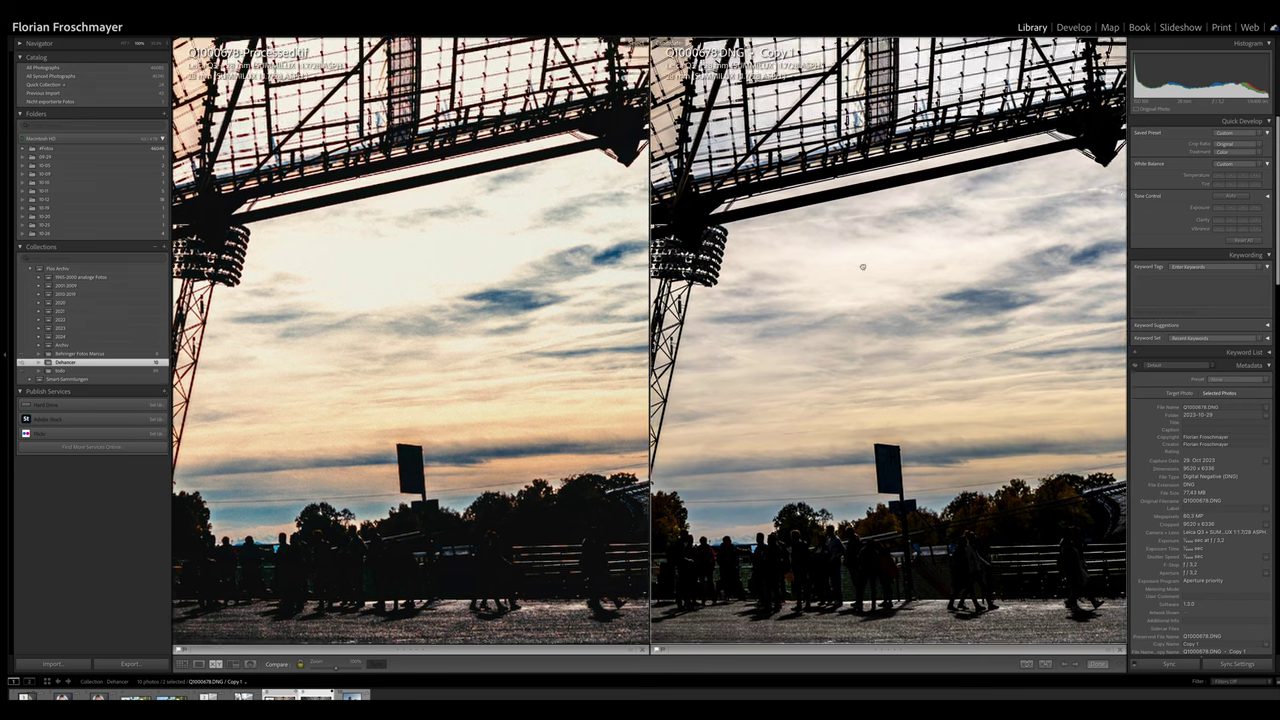
pyautogui.moveTo(863, 267); pyautogui.dragTo(866, 336)
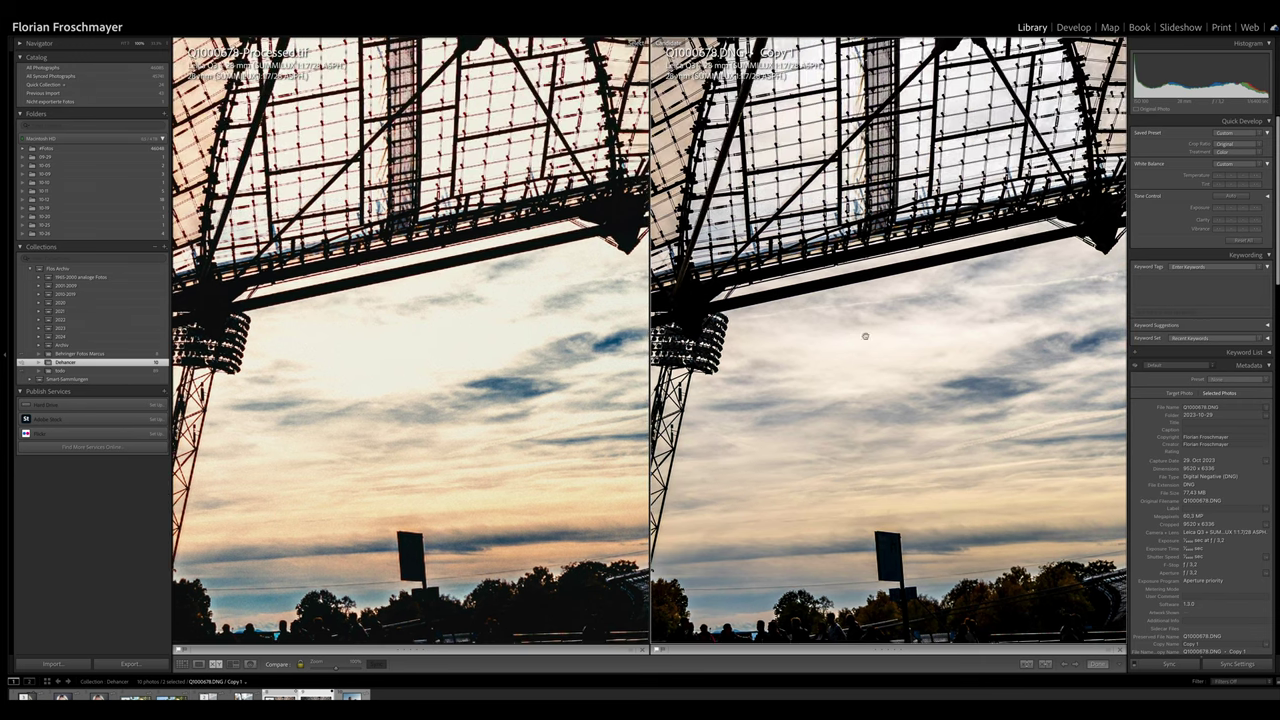
pyautogui.click(866, 328)
# Open the DNG copy of the stadium photo on its own for developing.
pyautogui.press('e')
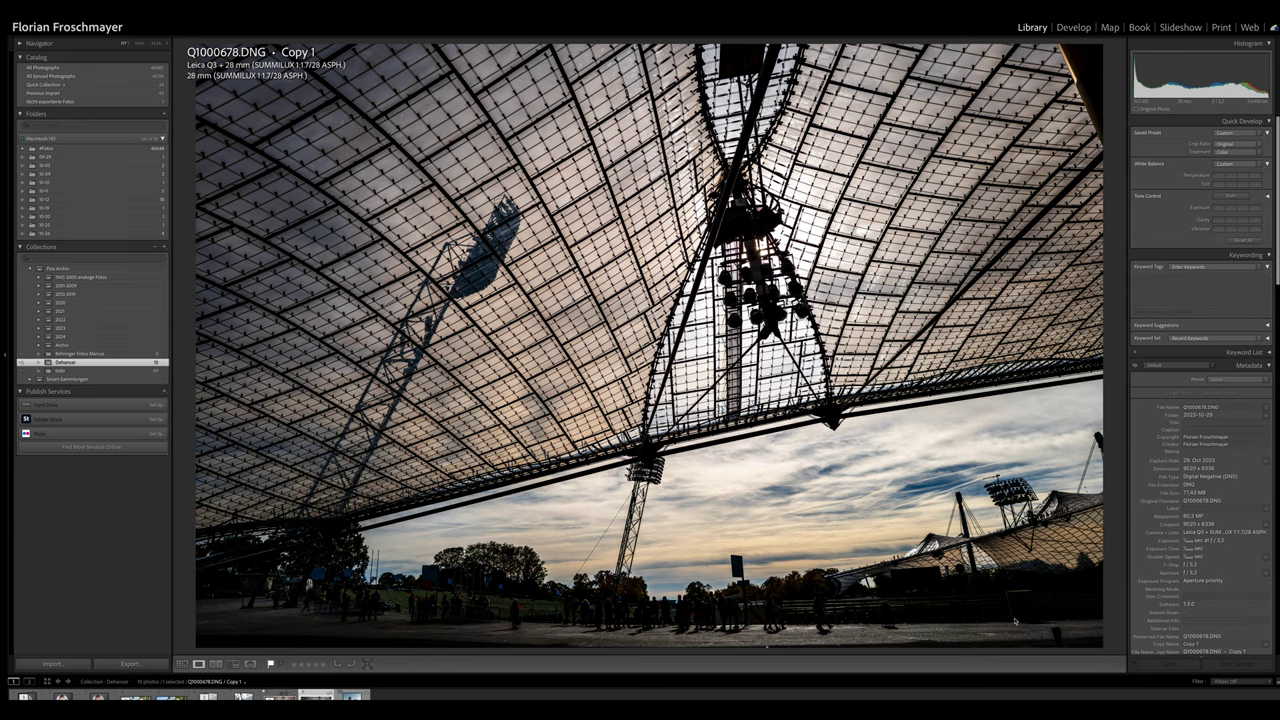
pyautogui.press('d')
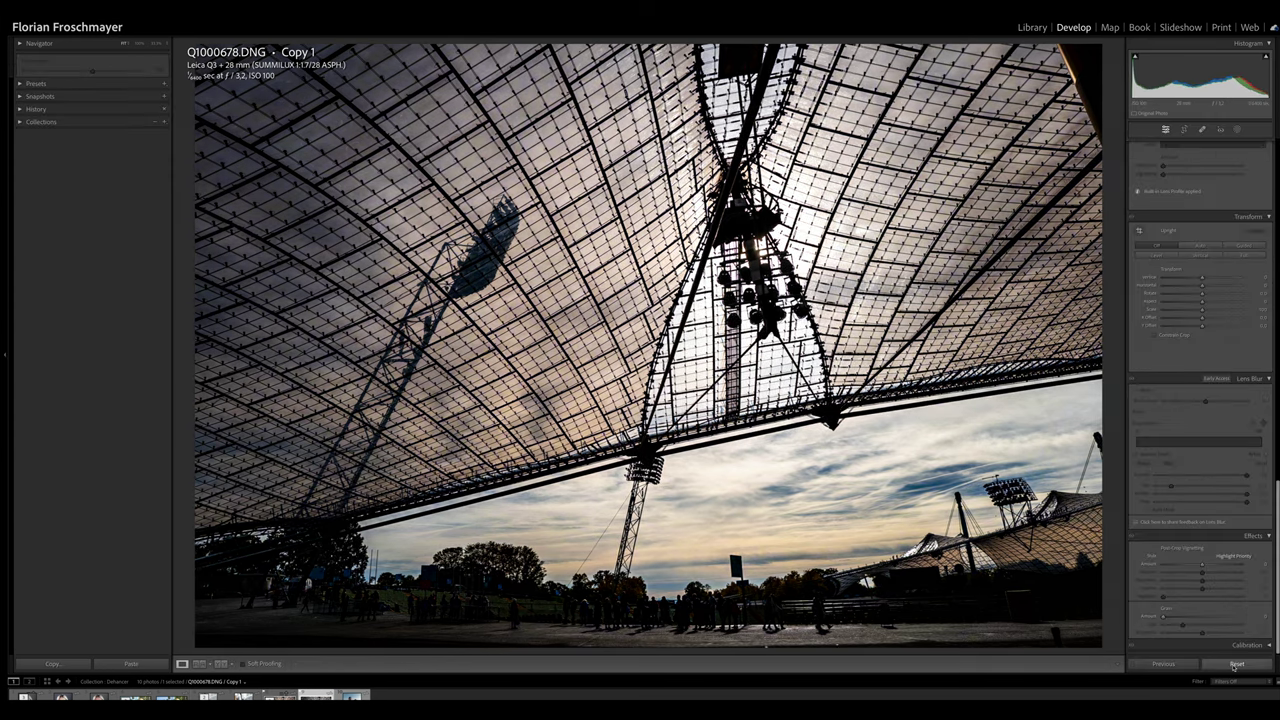